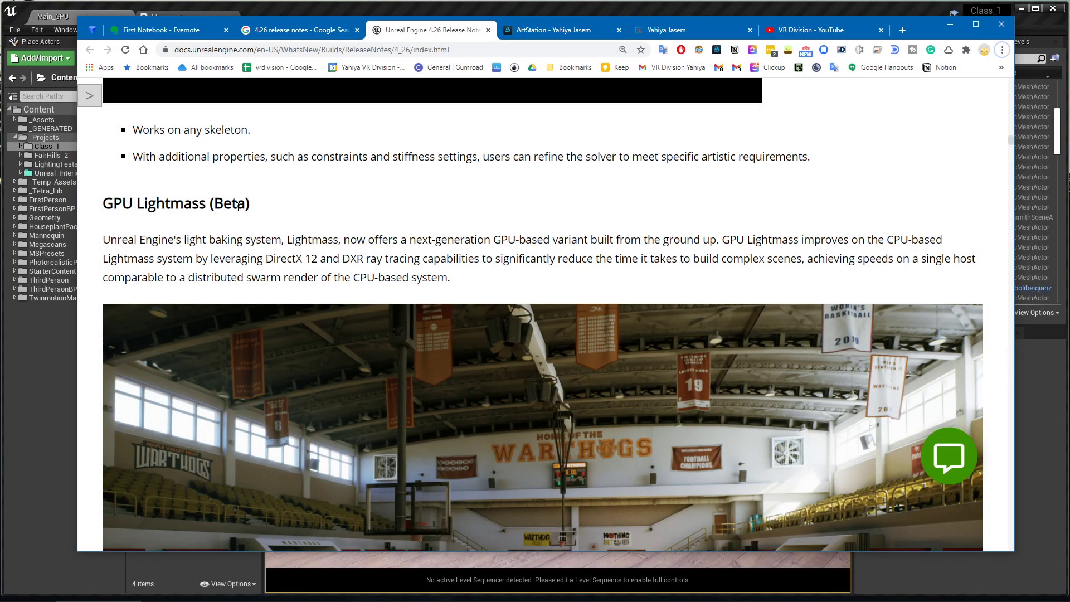
# Examine the GPU Lightmass (Beta) section of the Unreal Engine 4.26 release notes.
pyautogui.scroll(-1, 167, 198)
pyautogui.scroll(1, 139, 188)
pyautogui.scroll(-3, 223, 212)
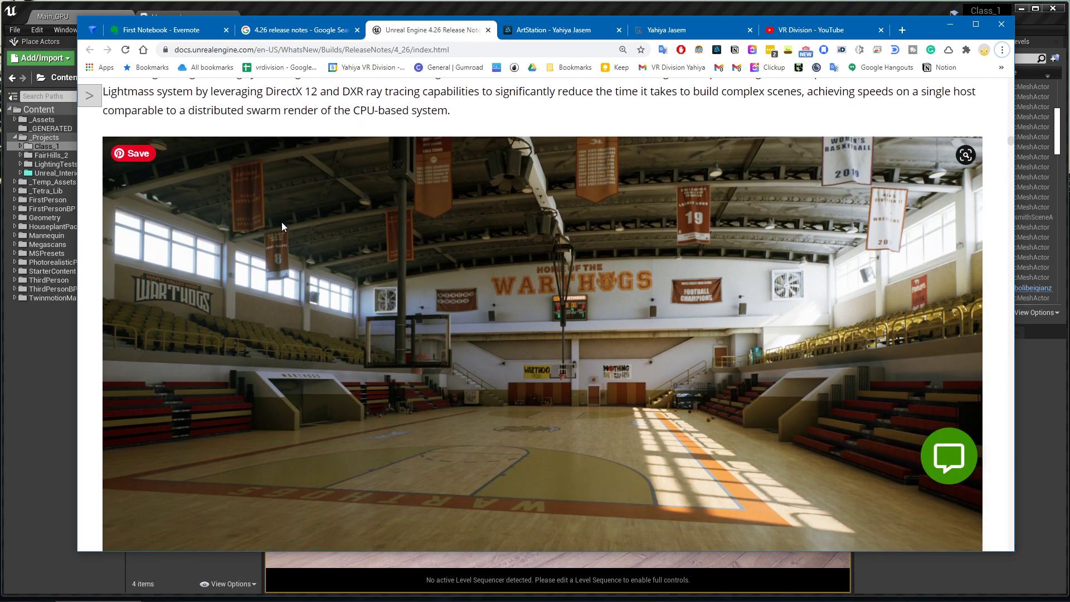
pyautogui.scroll(3, 282, 222)
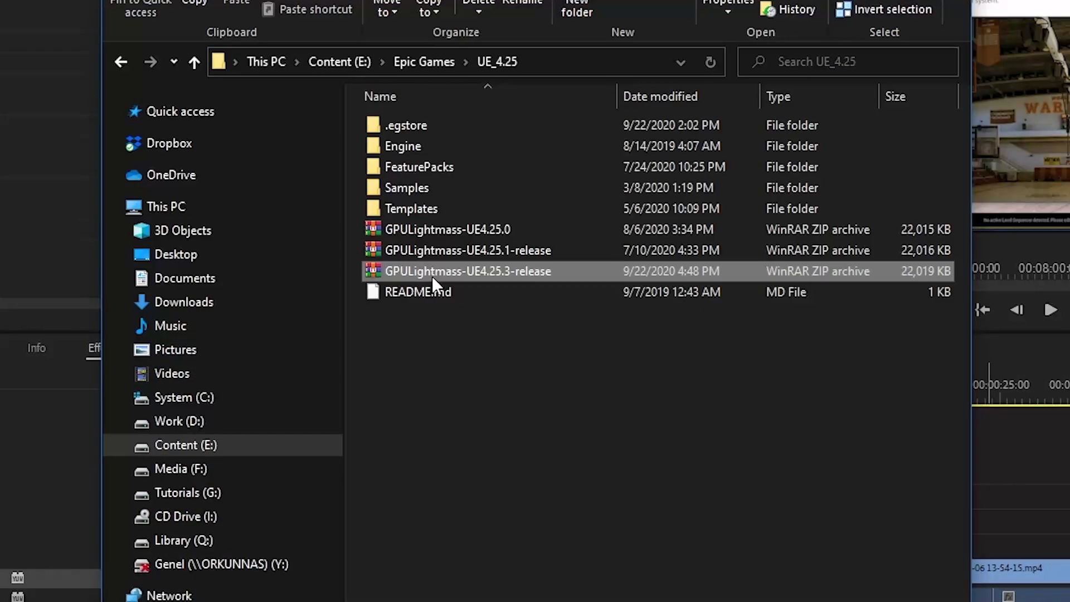
# Extract the GPULightmass-UE4.25.3-release archive directly into the UE_4.25 folder, replacing all existing files.
pyautogui.rightClick(438, 274)
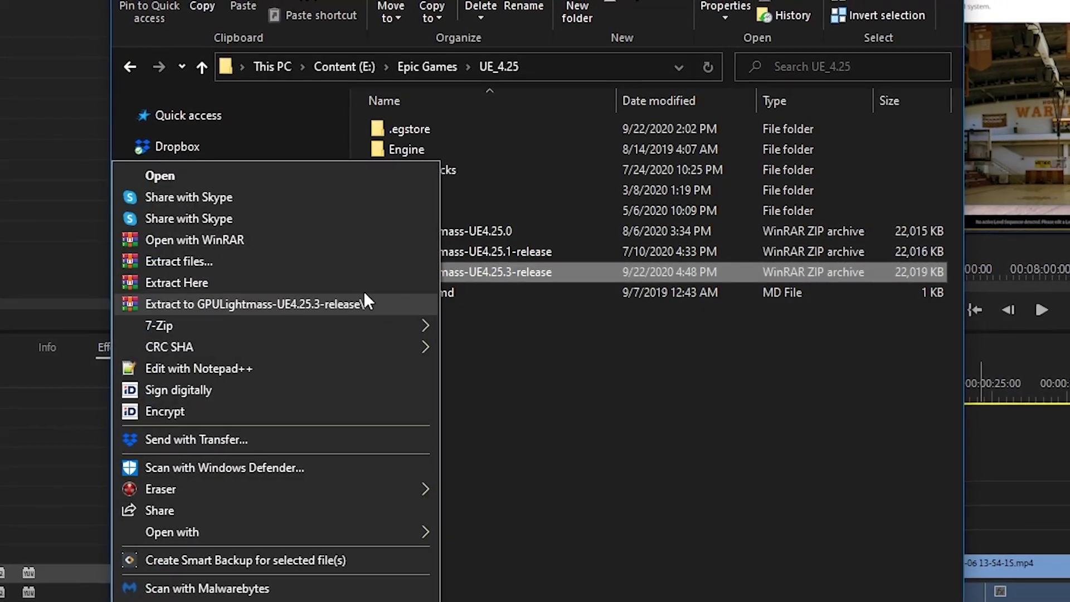
pyautogui.click(363, 304)
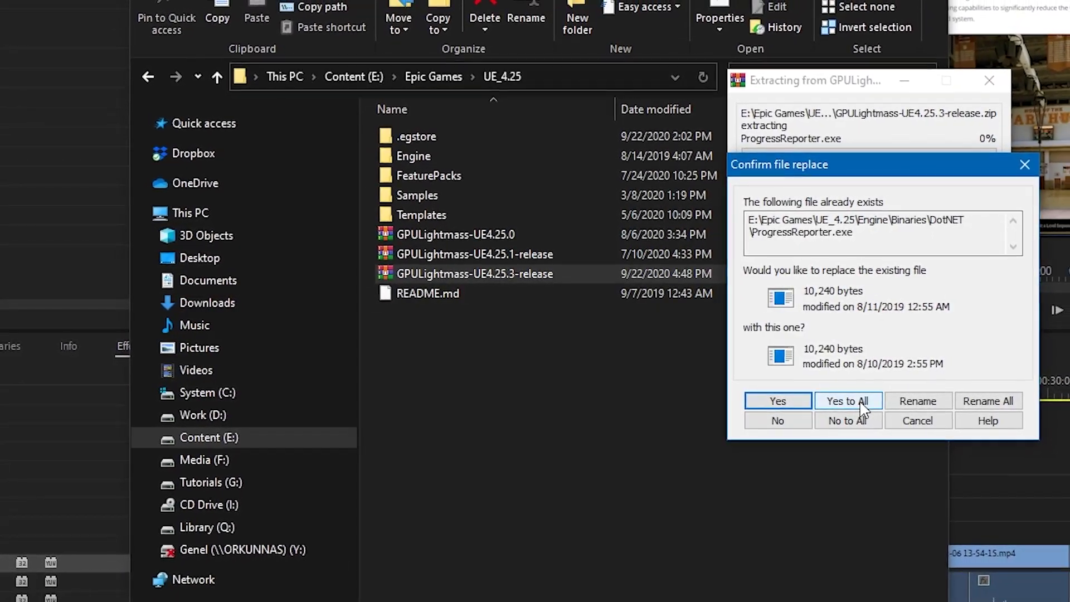
pyautogui.click(849, 401)
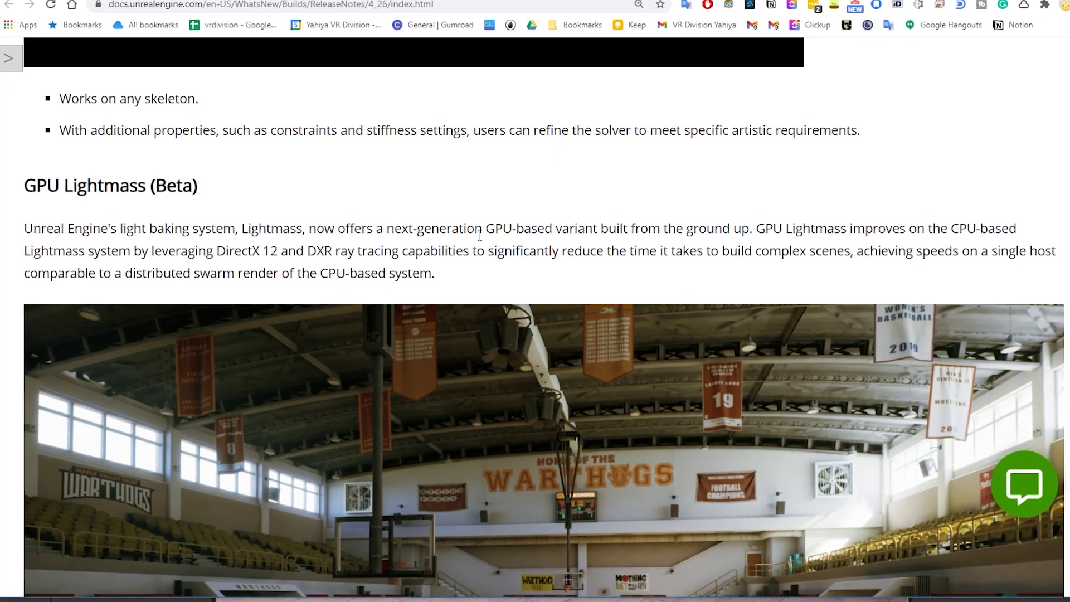
# Read the GPU Lightmass introduction and its list of light baking improvements in the 4.26 release notes.
pyautogui.scroll(-1, 489, 235)
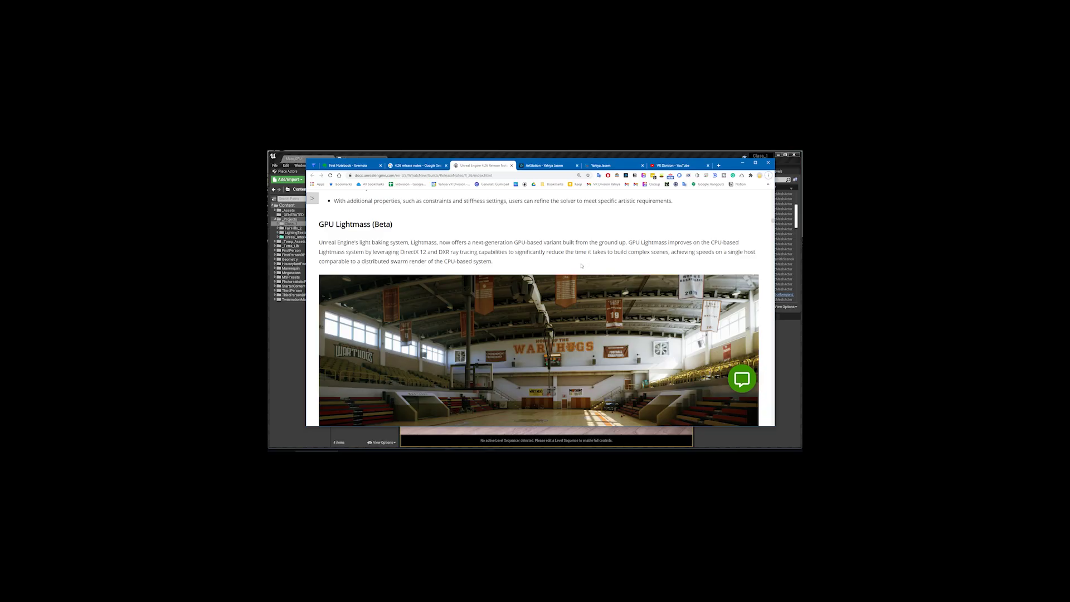
pyautogui.moveTo(617, 233); pyautogui.dragTo(248, 185)
pyautogui.click(383, 217)
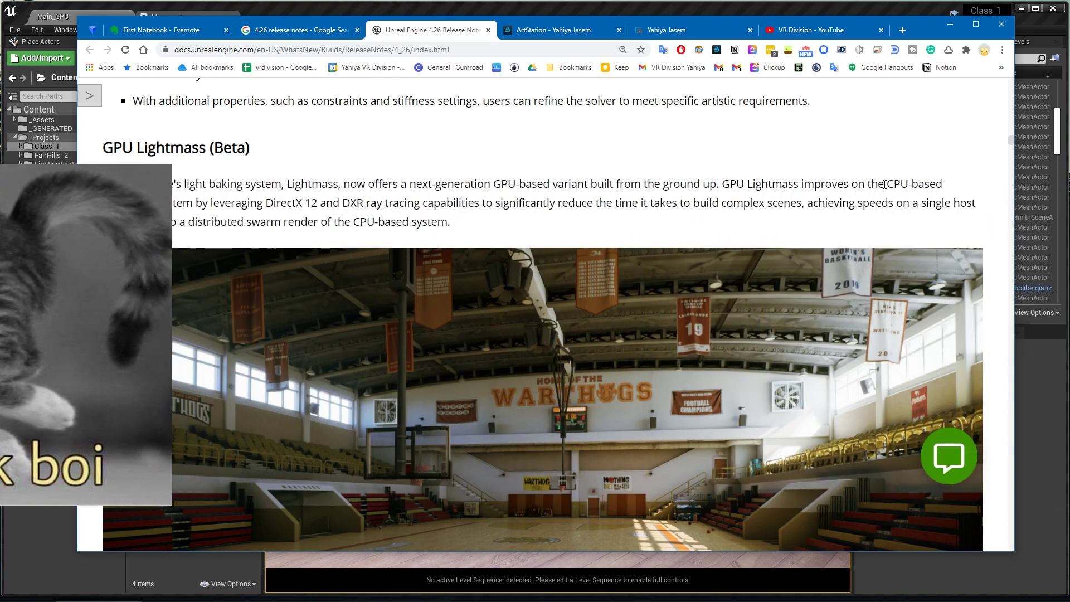
pyautogui.scroll(-3, 351, 255)
pyautogui.scroll(2, 454, 247)
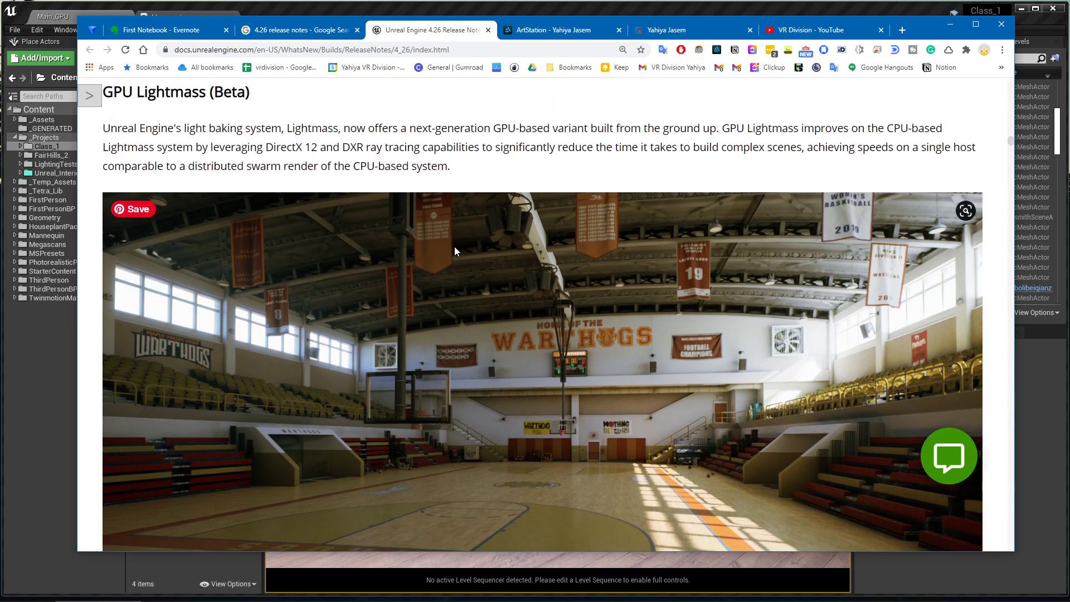
pyautogui.scroll(-10, 448, 233)
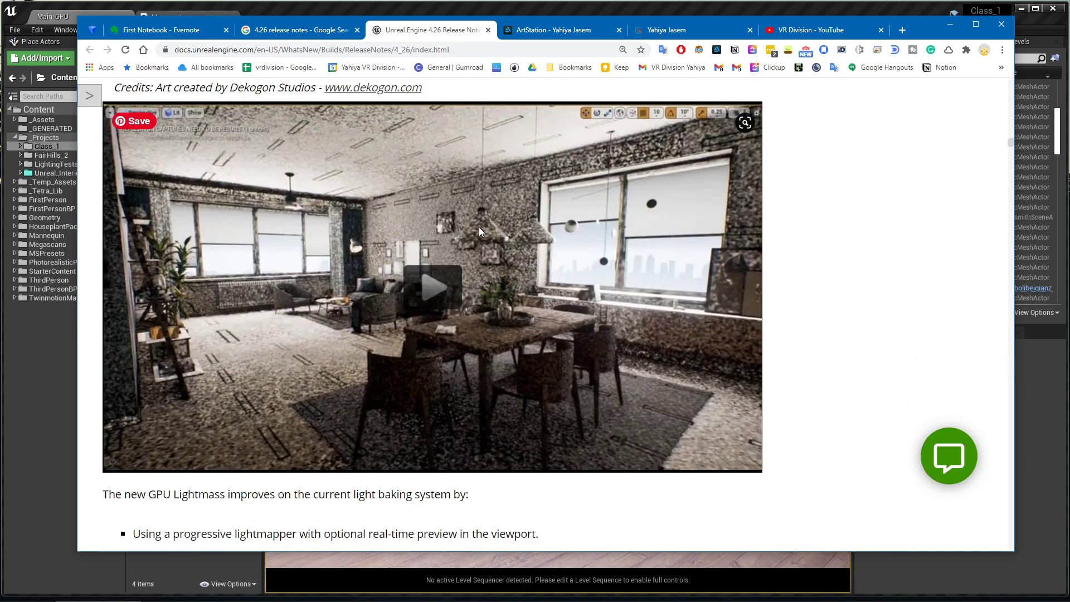
pyautogui.scroll(-4, 480, 226)
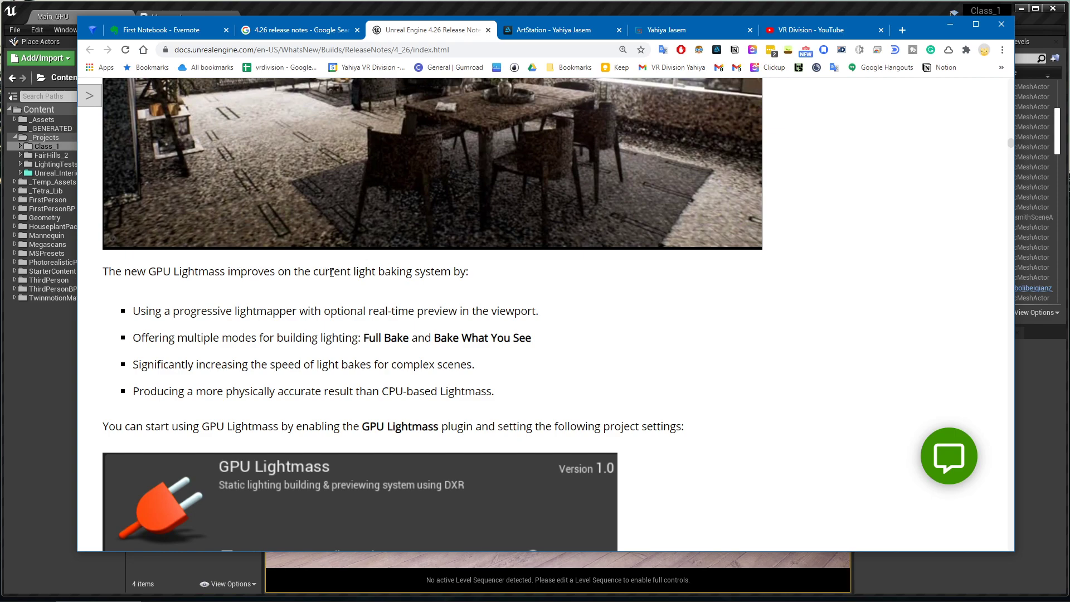
pyautogui.scroll(-1, 378, 269)
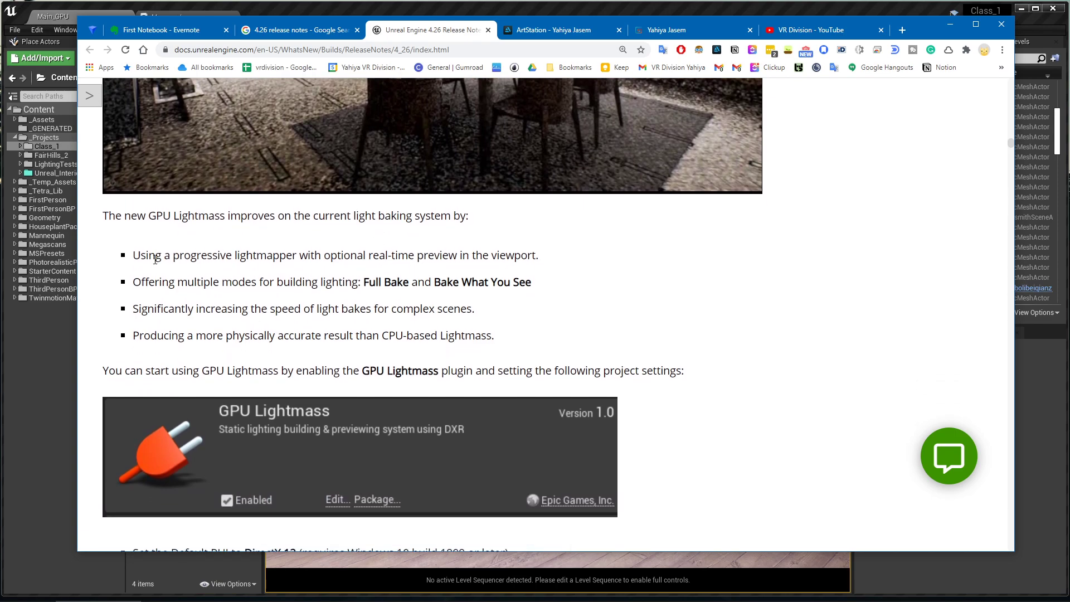
pyautogui.scroll(2, 155, 259)
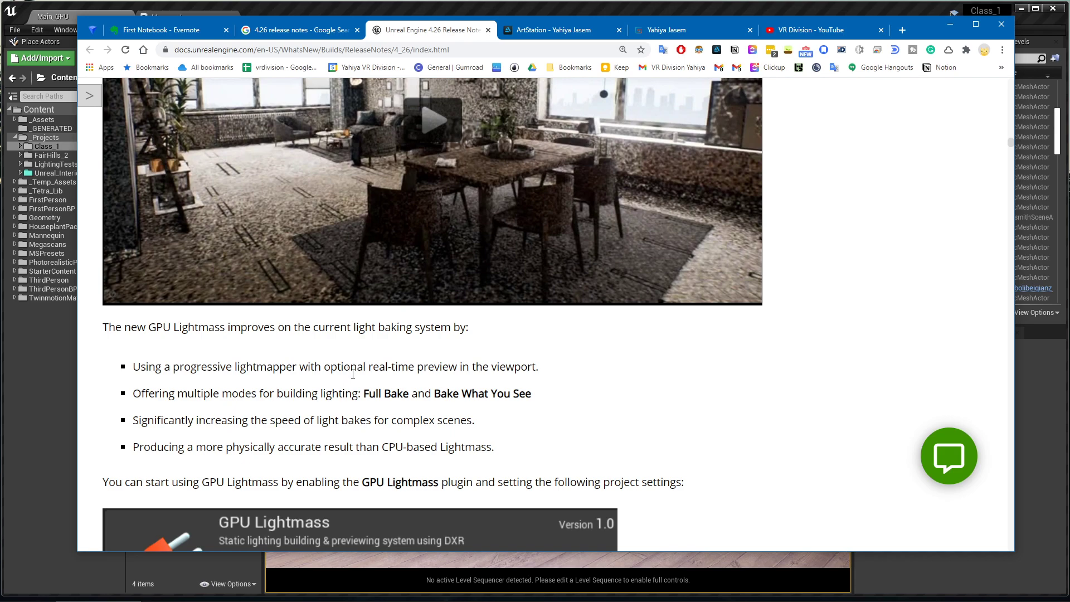
pyautogui.scroll(3, 352, 374)
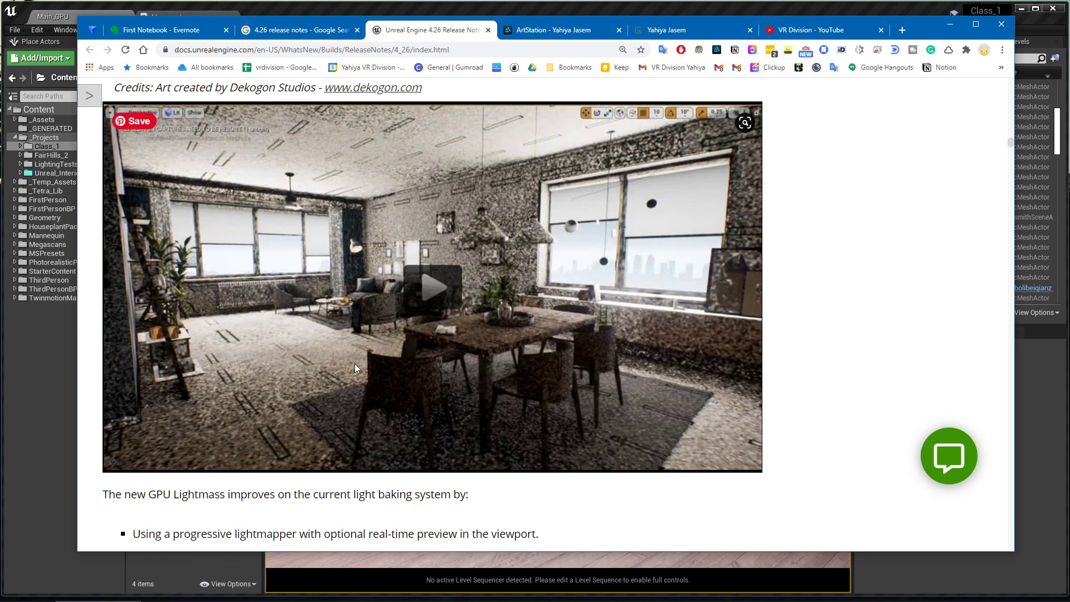
# Play the GPU Lightmass demo video in the release notes and review the improvements listed below it.
pyautogui.click(437, 308)
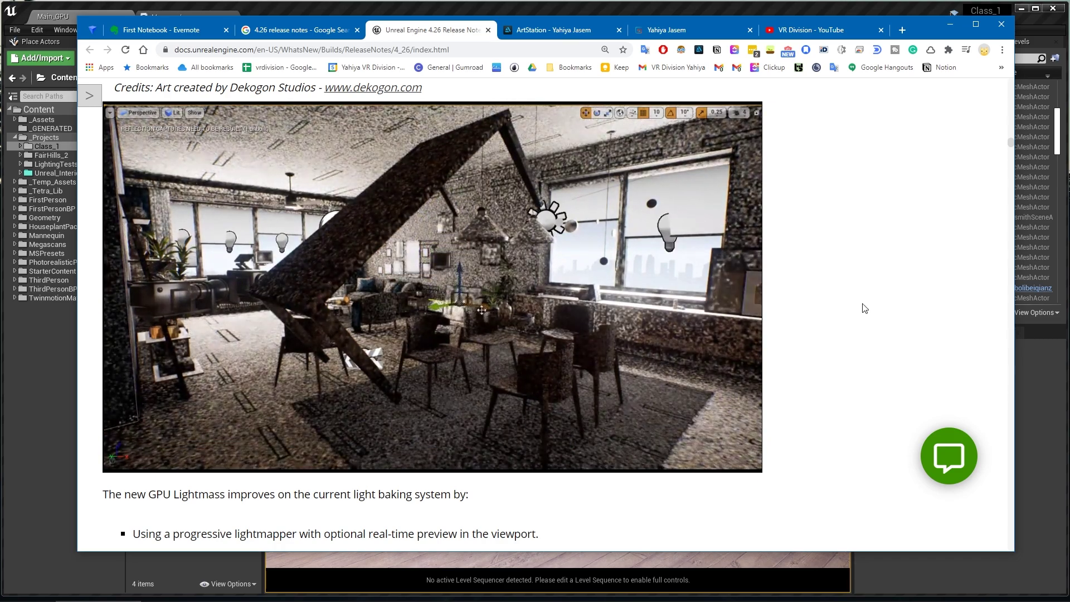
pyautogui.scroll(-2, 853, 323)
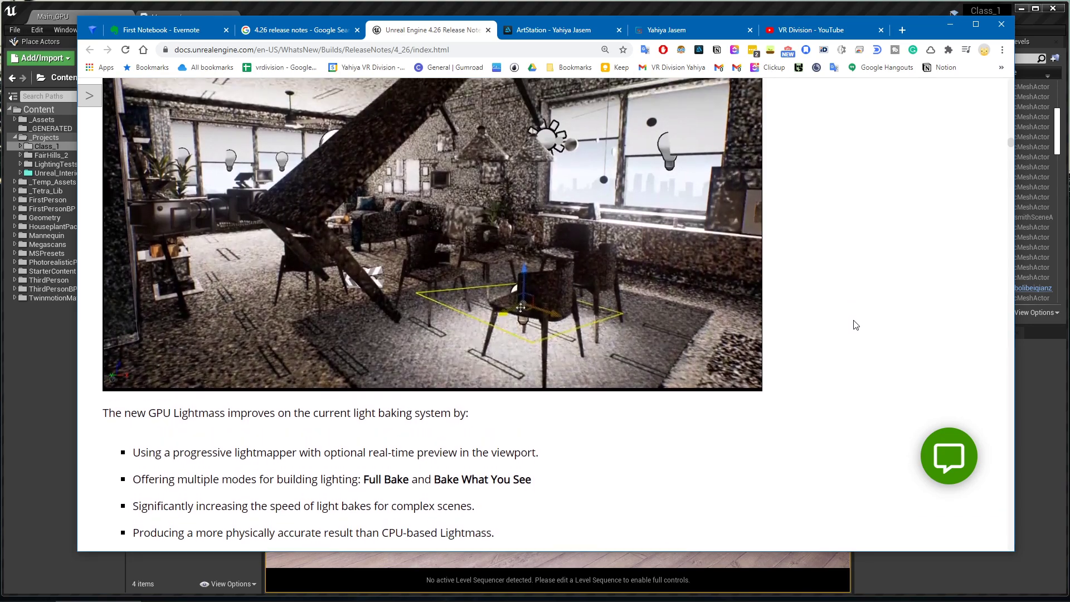
pyautogui.scroll(1, 854, 324)
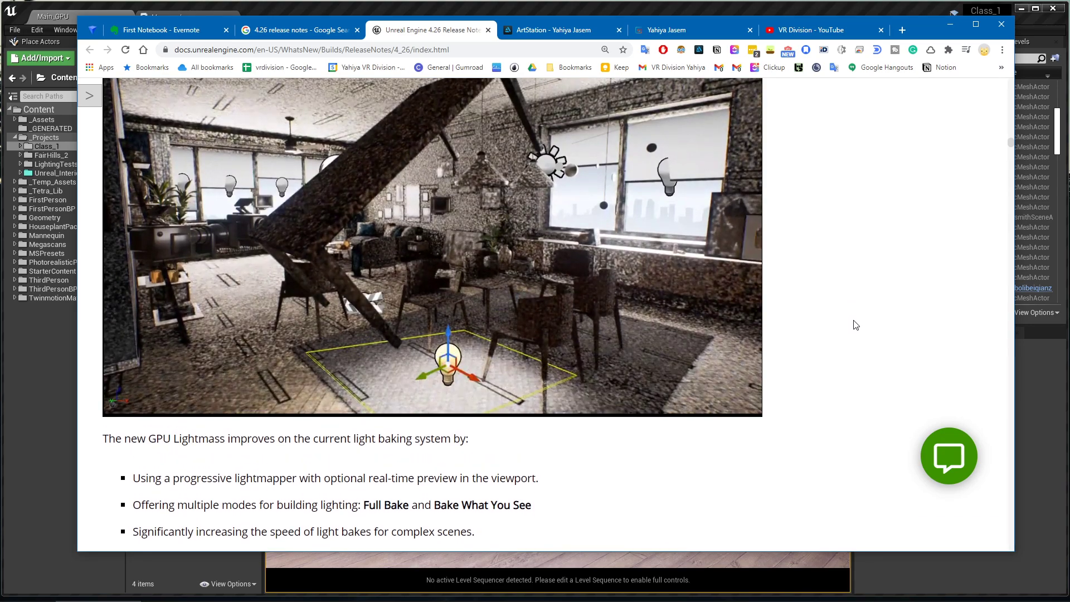
pyautogui.scroll(-1, 856, 325)
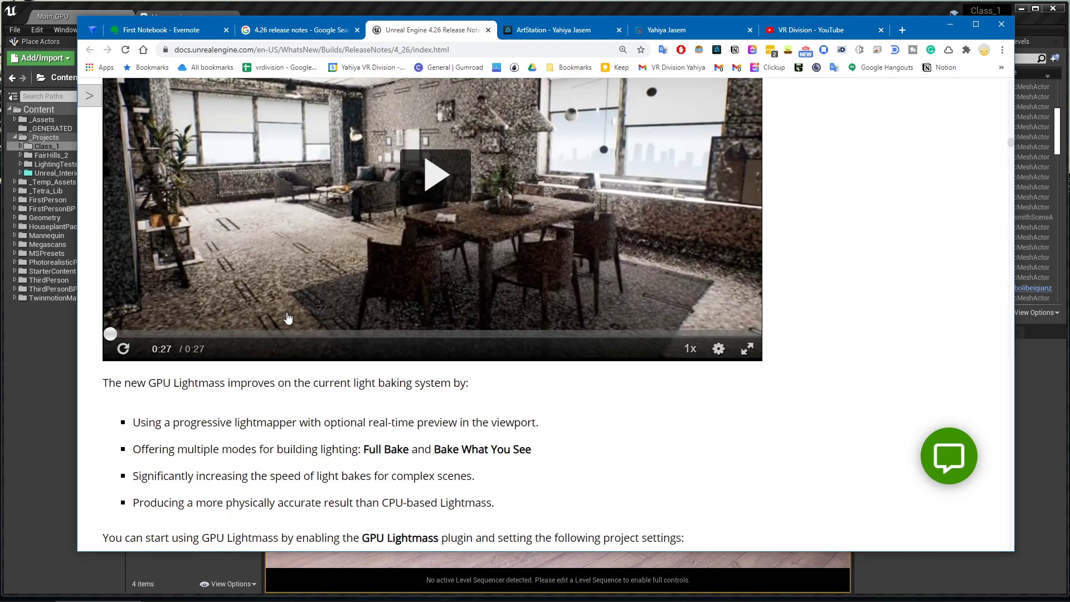
pyautogui.scroll(-1, 245, 403)
pyautogui.scroll(-1, 239, 394)
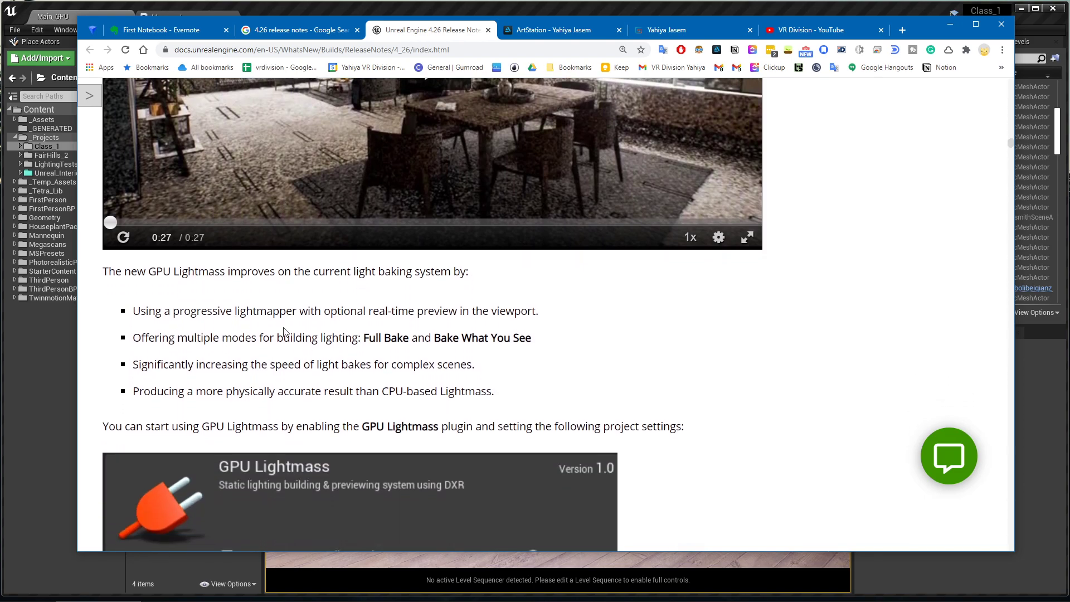
pyautogui.scroll(-1, 306, 336)
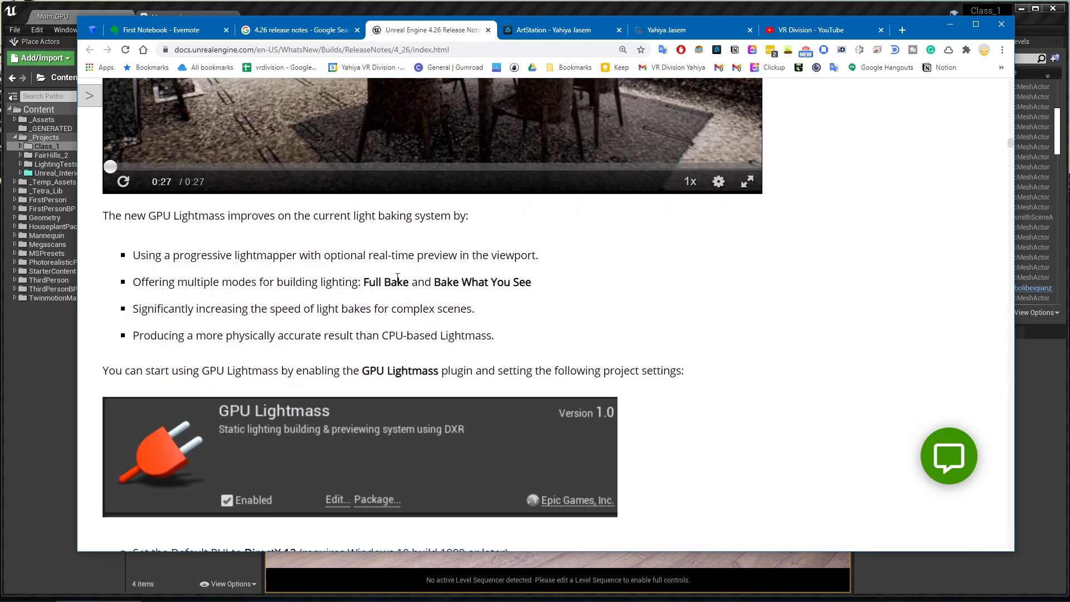
# Switch to Unreal Editor, open the GPU Lightmass settings window and show where its command sits among the build options.
pyautogui.click(949, 24)
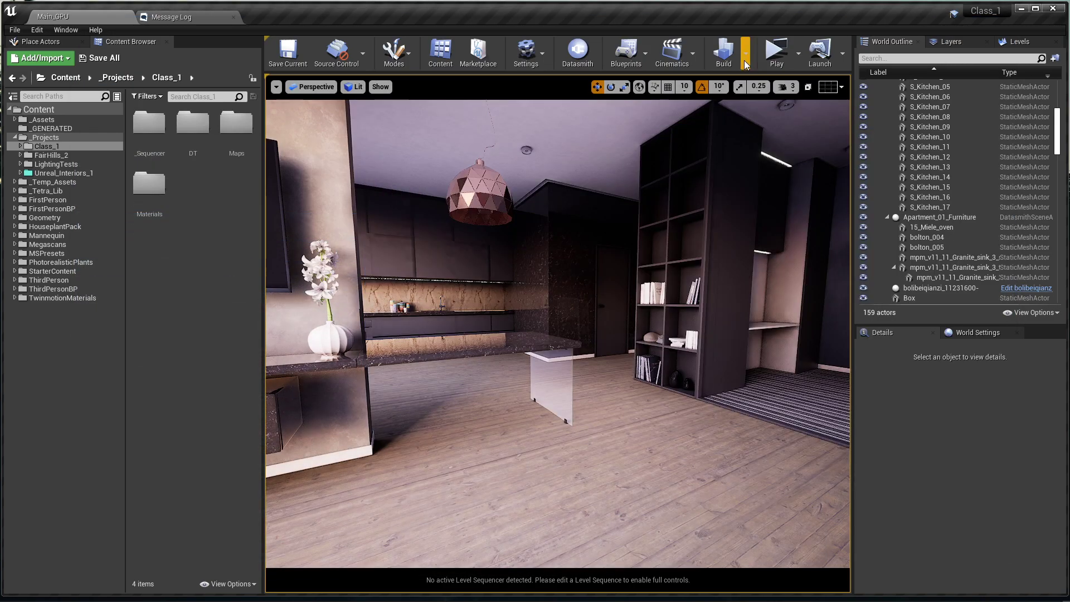
pyautogui.click(746, 53)
pyautogui.click(785, 86)
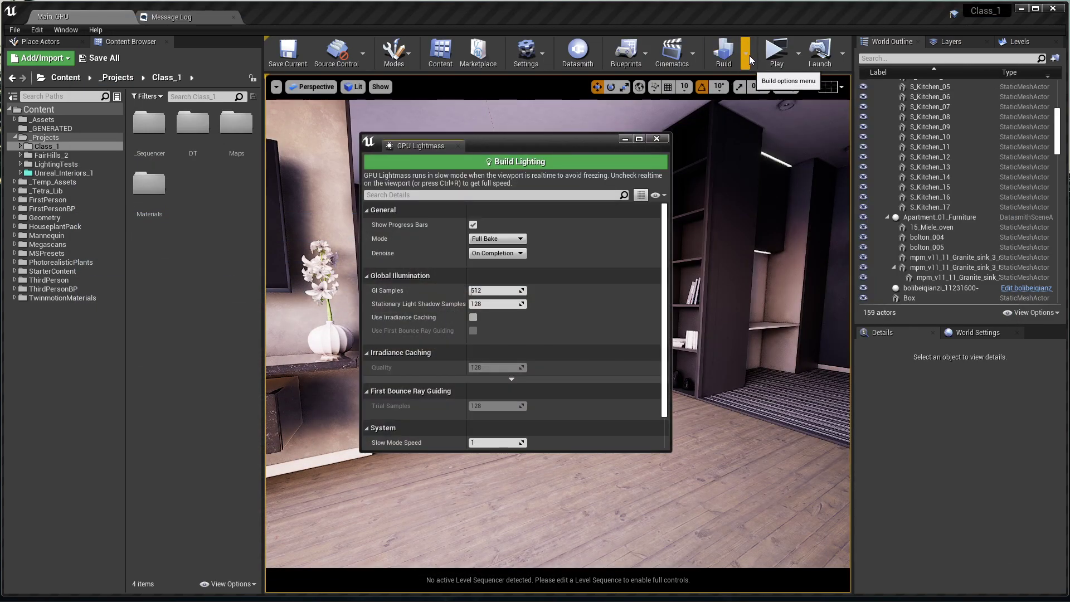
pyautogui.click(747, 54)
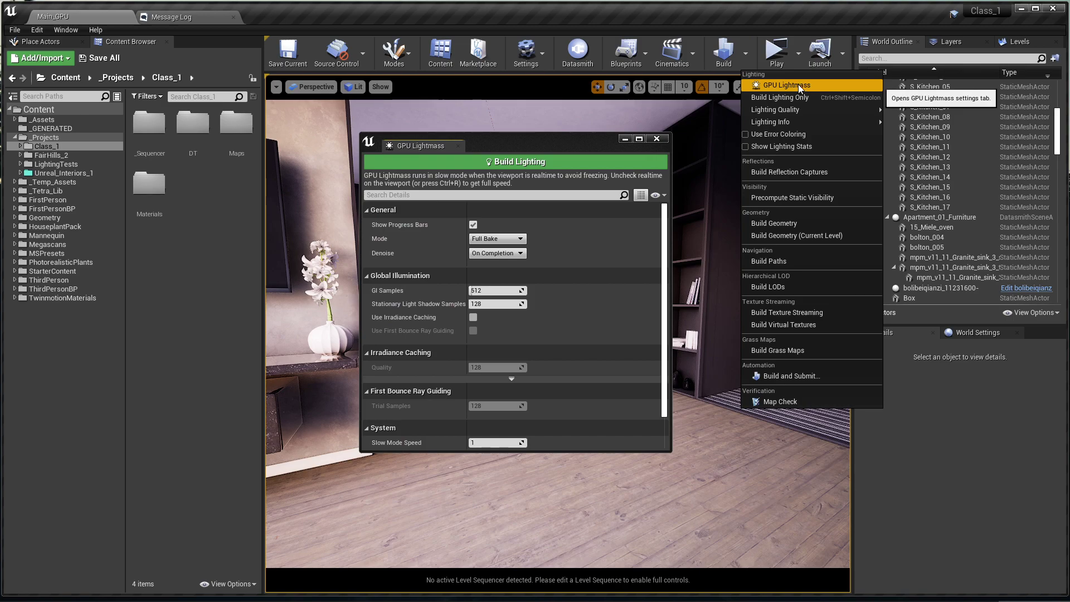
pyautogui.moveTo(794, 122)
# Set the GPU Lightmass mode to Bake What You See and view the kitchen interior in the full-screen viewport.
pyautogui.moveTo(520, 139)
pyautogui.mouseDown()
pyautogui.moveTo(529, 148)
pyautogui.moveTo(514, 150)
pyautogui.mouseUp()
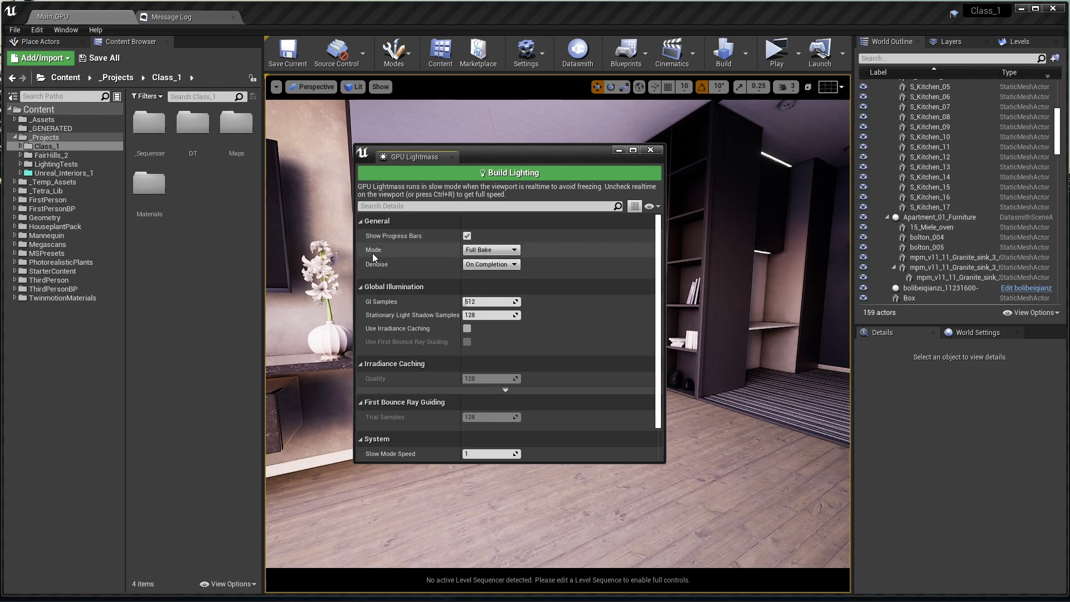
pyautogui.click(483, 250)
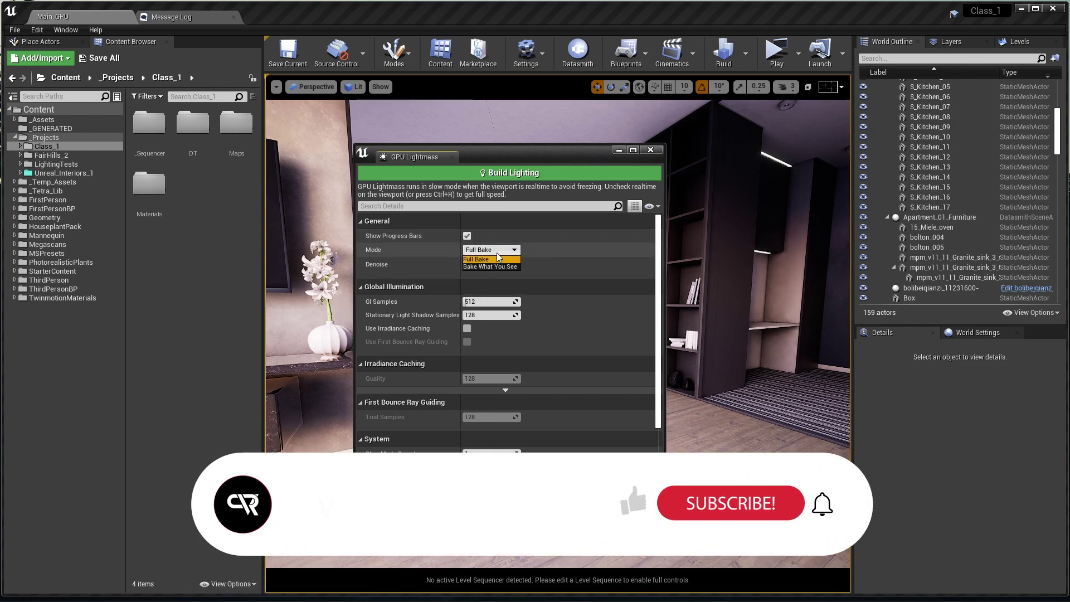
pyautogui.click(491, 267)
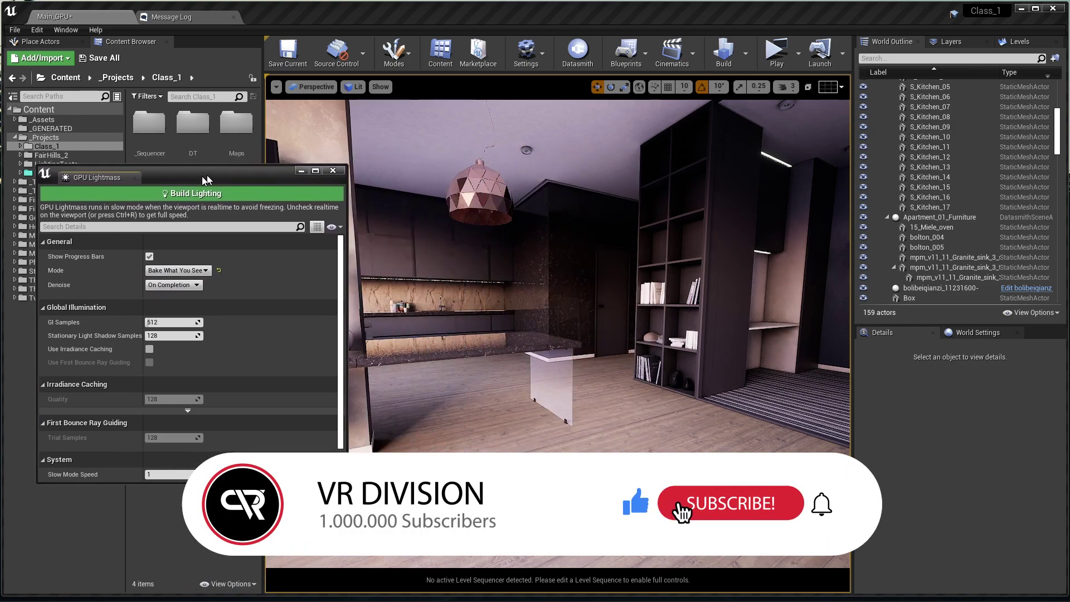
pyautogui.press('F11')
pyautogui.moveTo(535, 301); pyautogui.dragTo(582, 295, button='right')
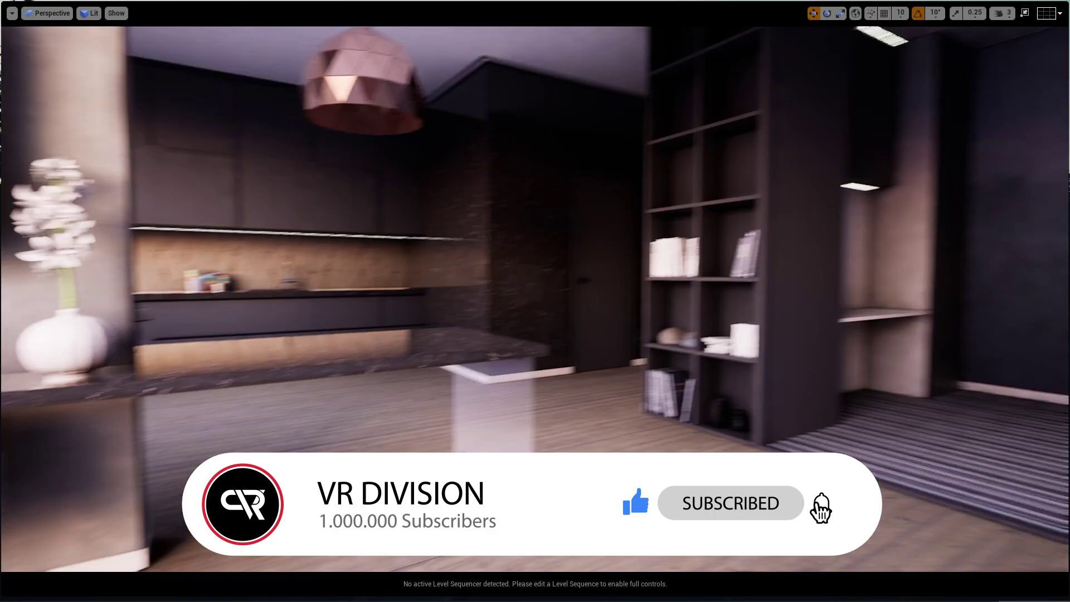
# Return to the release notes in the browser and highlight the line about producing more physically accurate results than CPU-based Lightmass.
pyautogui.moveTo(133, 337); pyautogui.dragTo(469, 340)
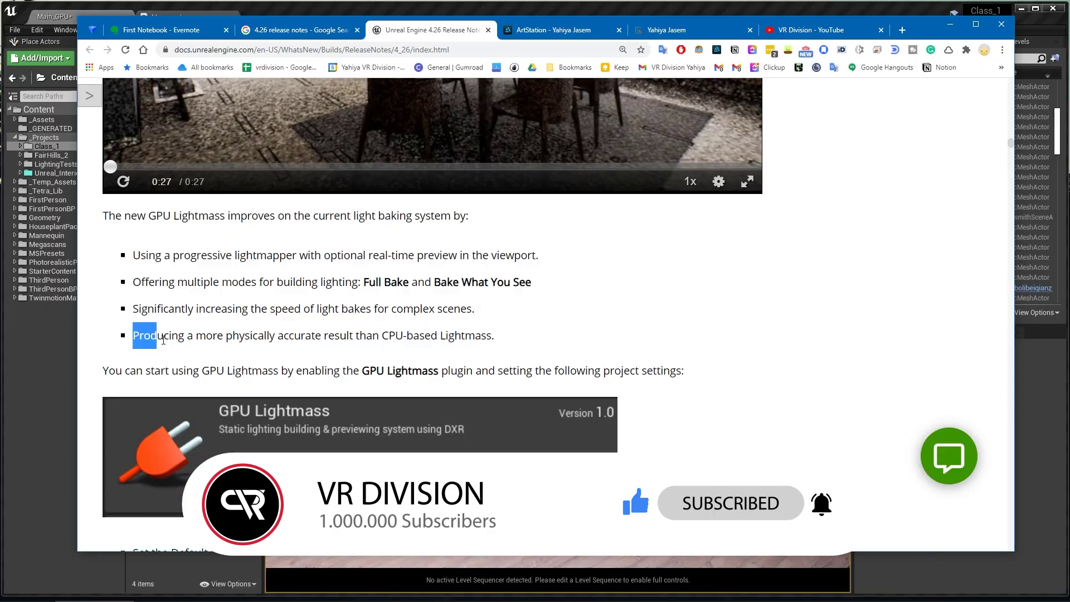
pyautogui.click(508, 341)
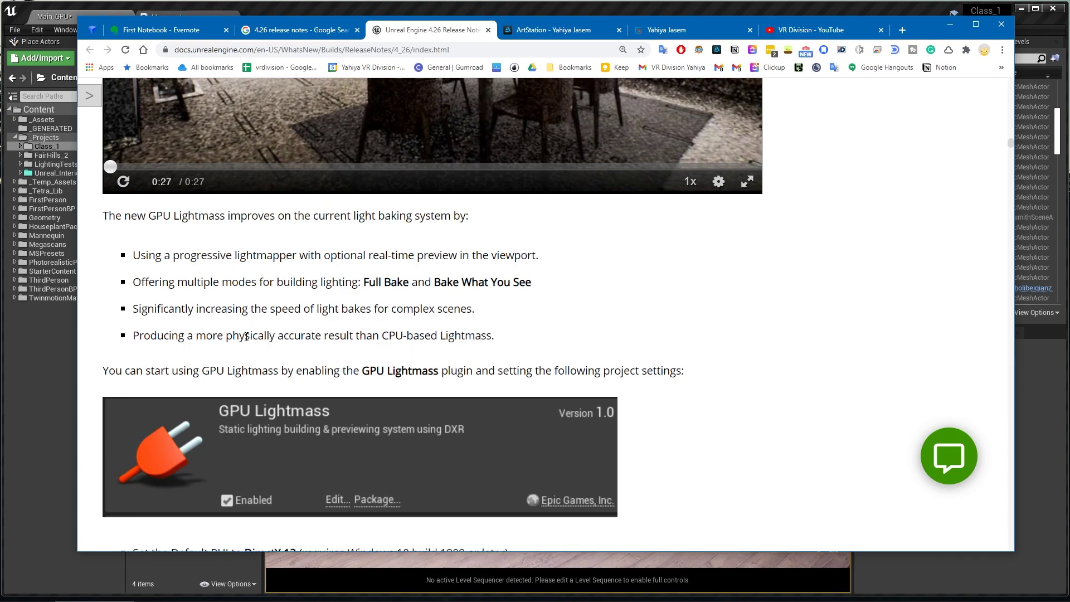
pyautogui.moveTo(246, 337); pyautogui.dragTo(321, 338)
pyautogui.click(306, 349)
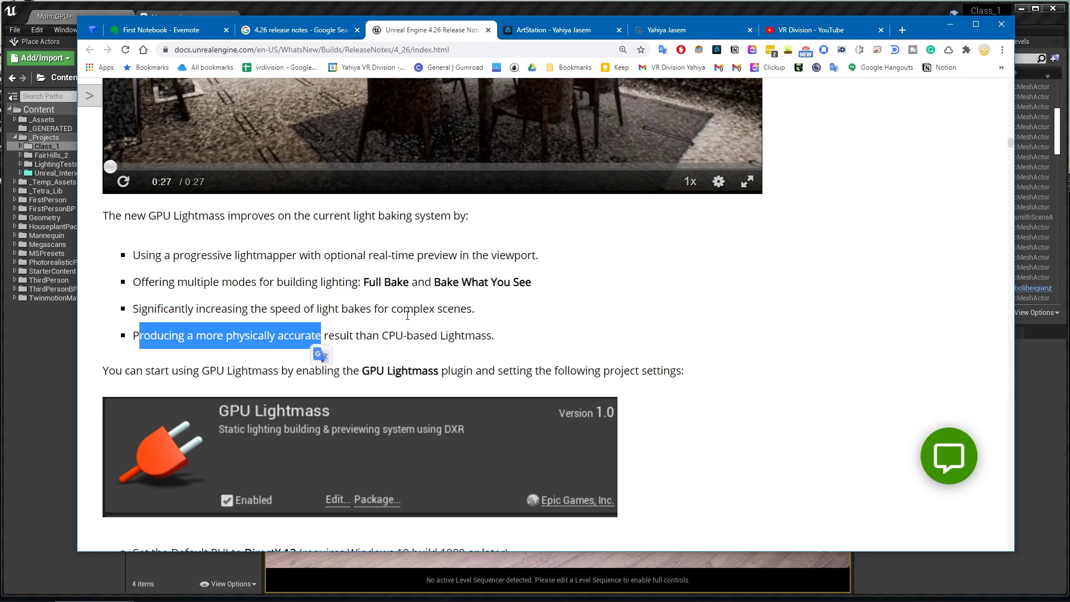
pyautogui.click(191, 332)
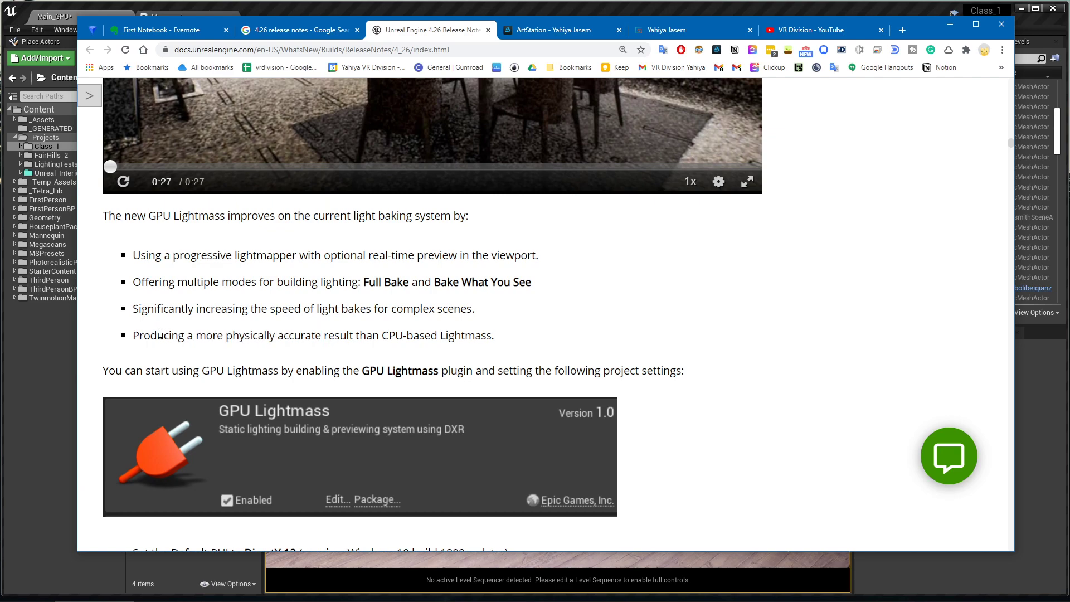
pyautogui.moveTo(140, 337); pyautogui.dragTo(244, 338)
pyautogui.click(278, 339)
# Examine the plugin and project settings required for GPU Lightmass, highlighting the optional Virtual Texturing and Virtual Texture Lightmaps line.
pyautogui.scroll(-2, 385, 331)
pyautogui.moveTo(137, 260); pyautogui.dragTo(539, 259)
pyautogui.scroll(-2, 323, 289)
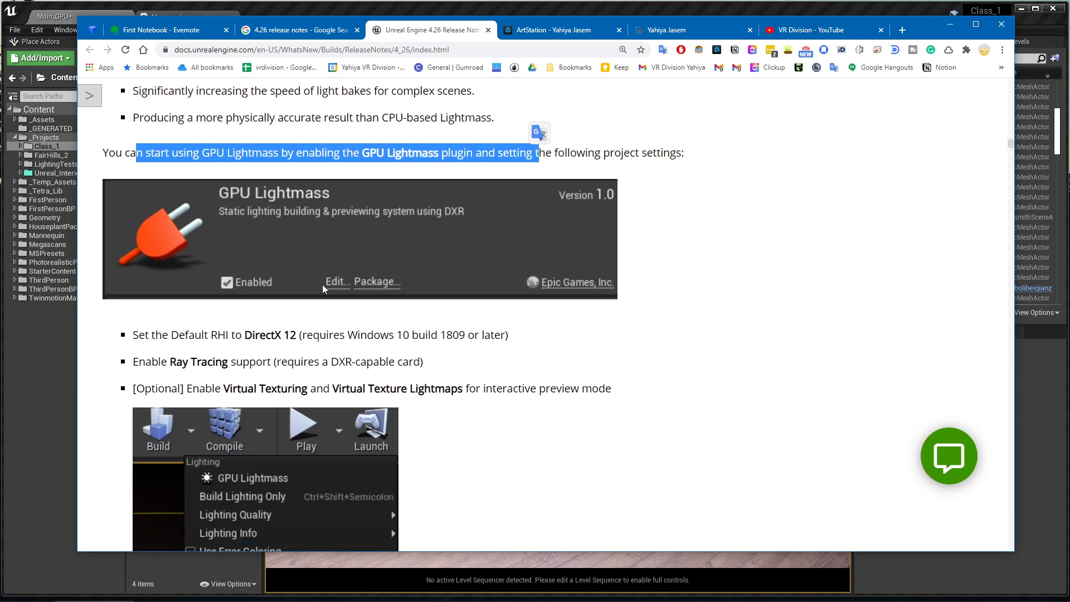
pyautogui.scroll(-2, 246, 228)
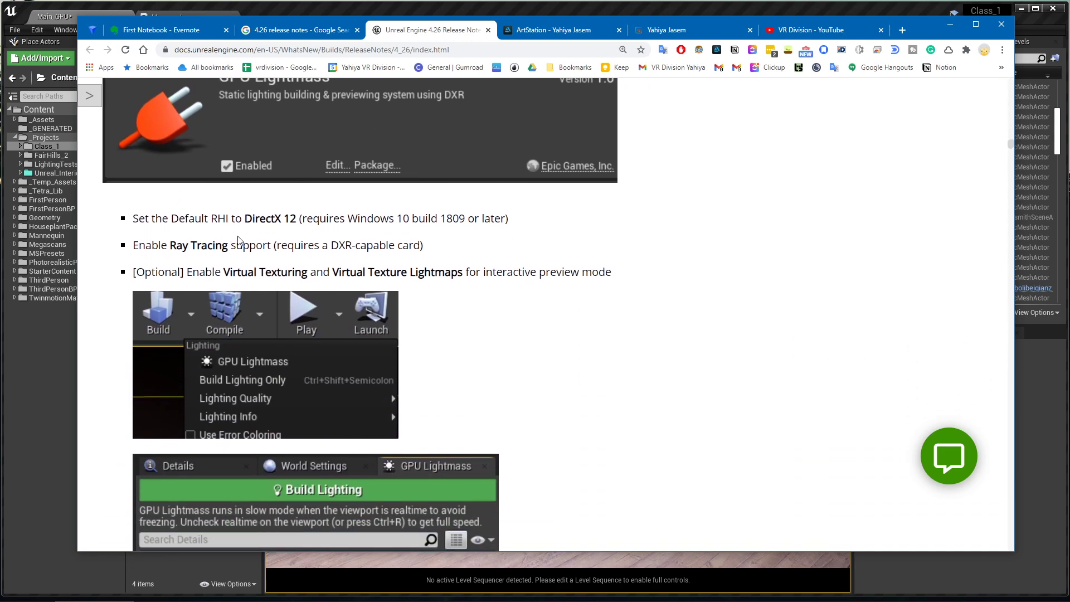
pyautogui.scroll(2, 244, 248)
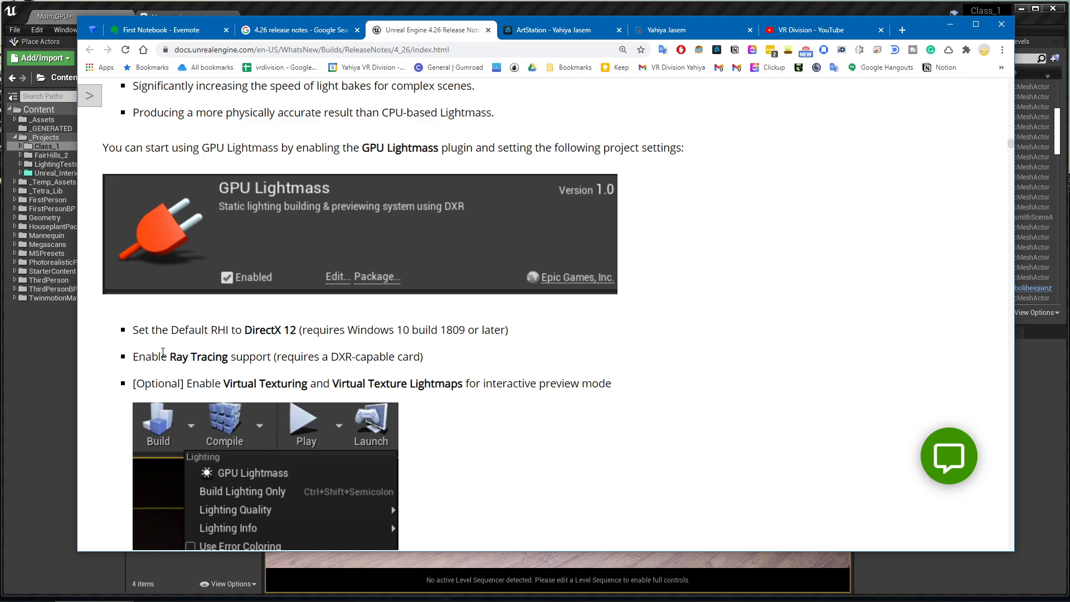
pyautogui.scroll(-2, 213, 355)
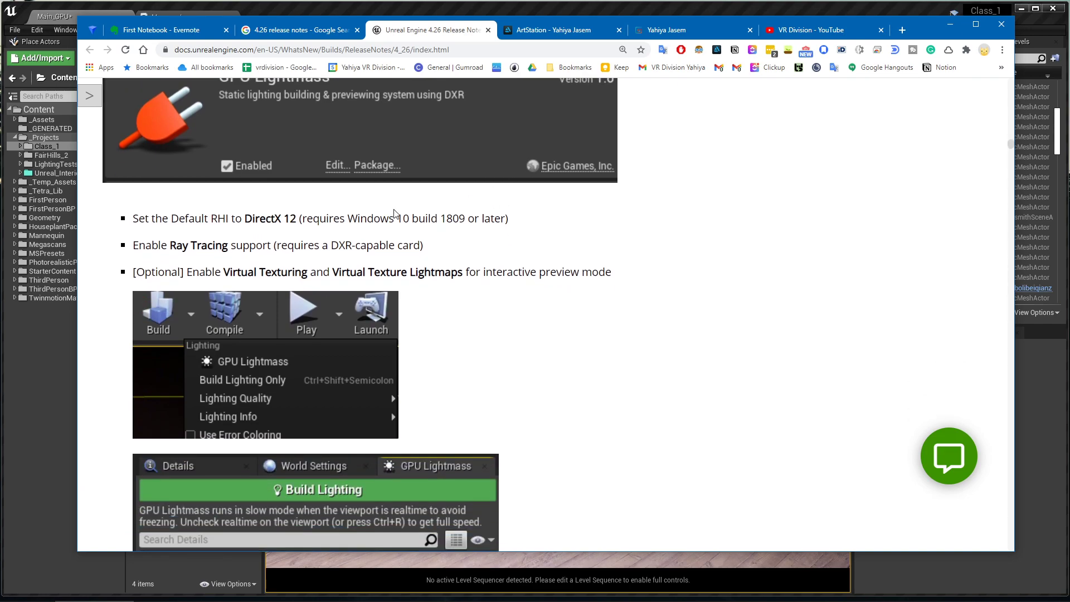
pyautogui.moveTo(152, 274); pyautogui.dragTo(500, 271)
pyautogui.click(149, 272)
pyautogui.click(474, 272)
pyautogui.moveTo(124, 282); pyautogui.dragTo(547, 279)
pyautogui.scroll(7, 531, 296)
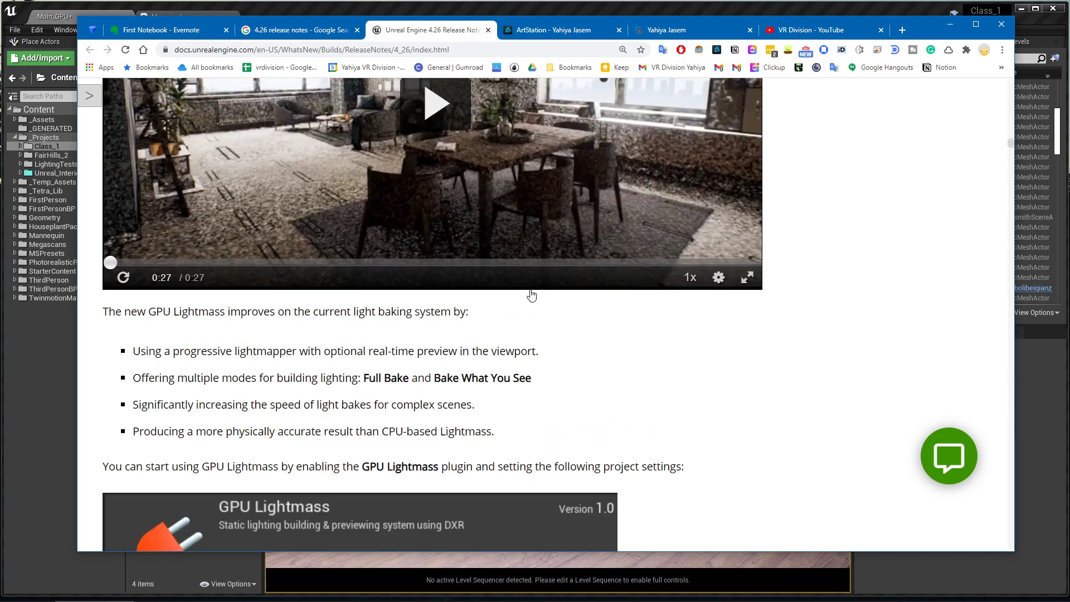
# Play the GPU Lightmass preview clip in the release notes and highlight the optional Virtual Texturing and Virtual Texture Lightmaps requirement.
pyautogui.scroll(3, 532, 295)
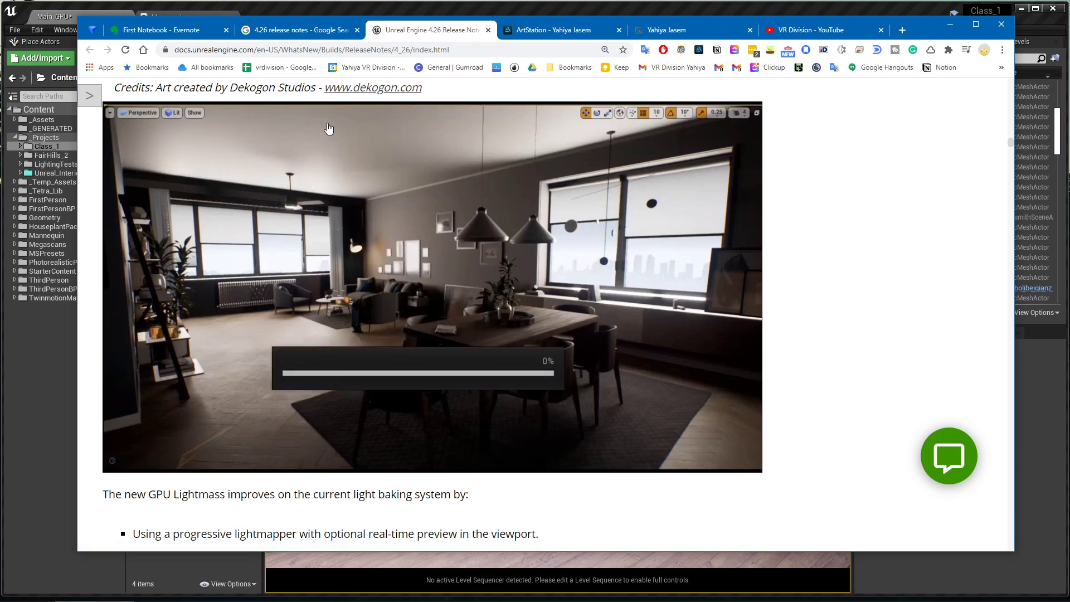
pyautogui.moveTo(373, 172)
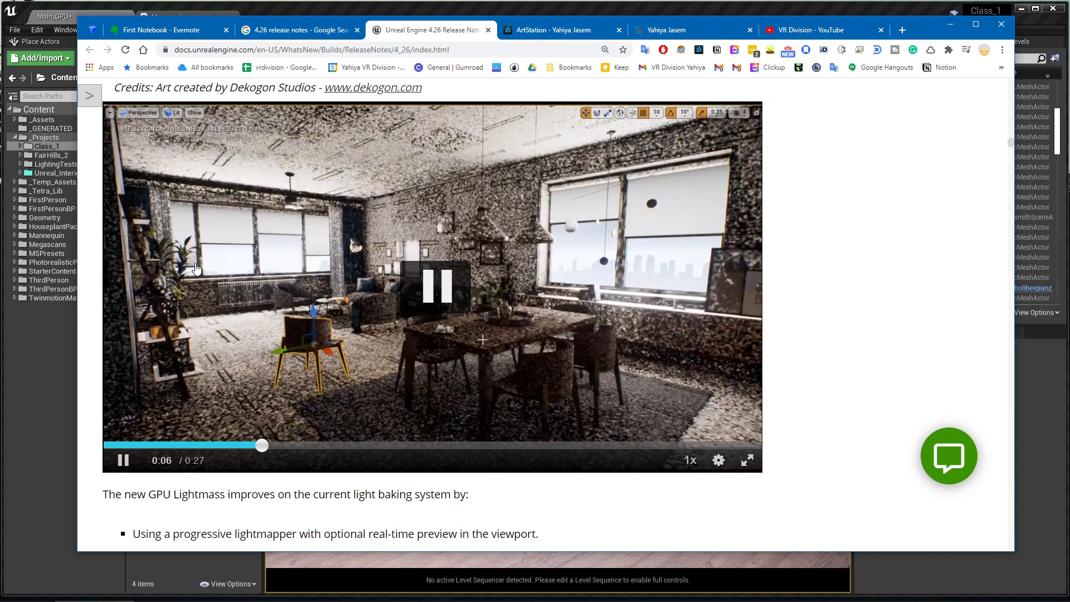
pyautogui.scroll(-9, 197, 269)
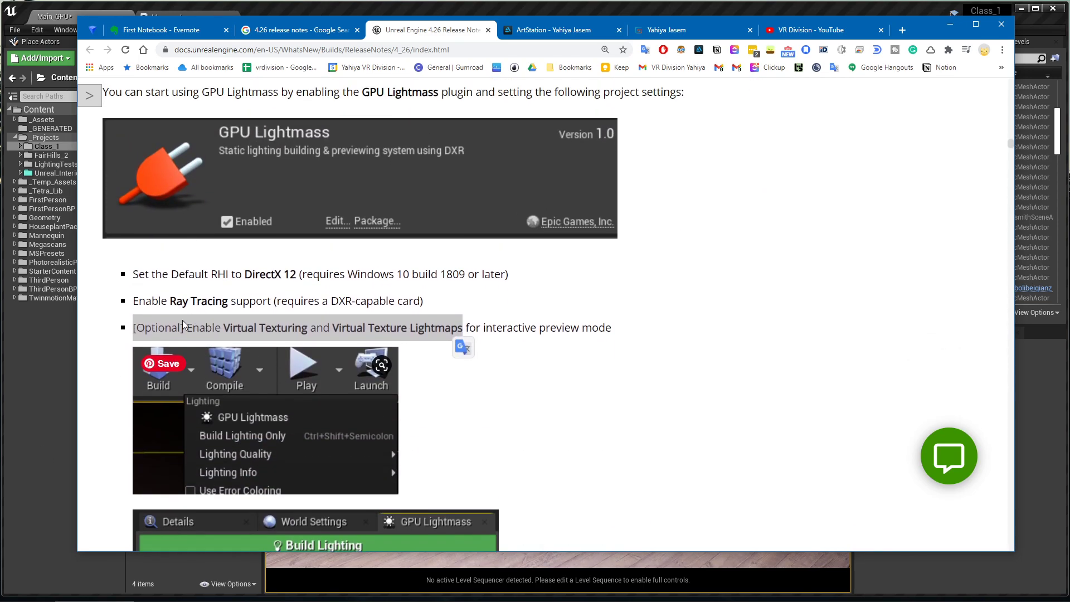
pyautogui.click(263, 327)
pyautogui.moveTo(143, 327); pyautogui.dragTo(605, 329)
pyautogui.click(296, 328)
pyautogui.moveTo(223, 327); pyautogui.dragTo(582, 334)
pyautogui.click(602, 331)
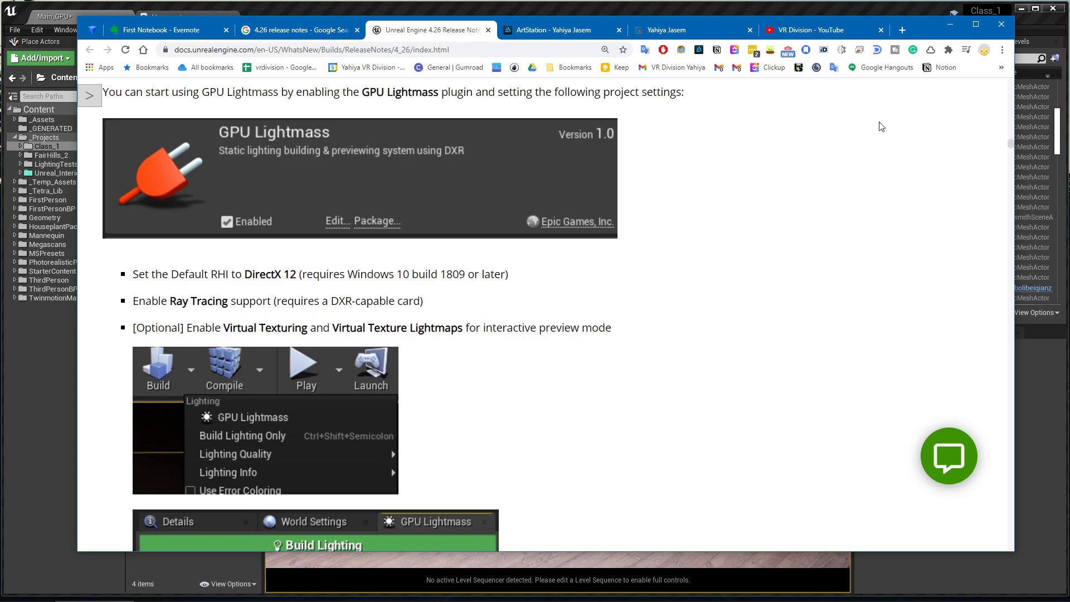
# Switch to Unreal Editor, open the project settings and filter them by "virtual textur".
pyautogui.click(955, 26)
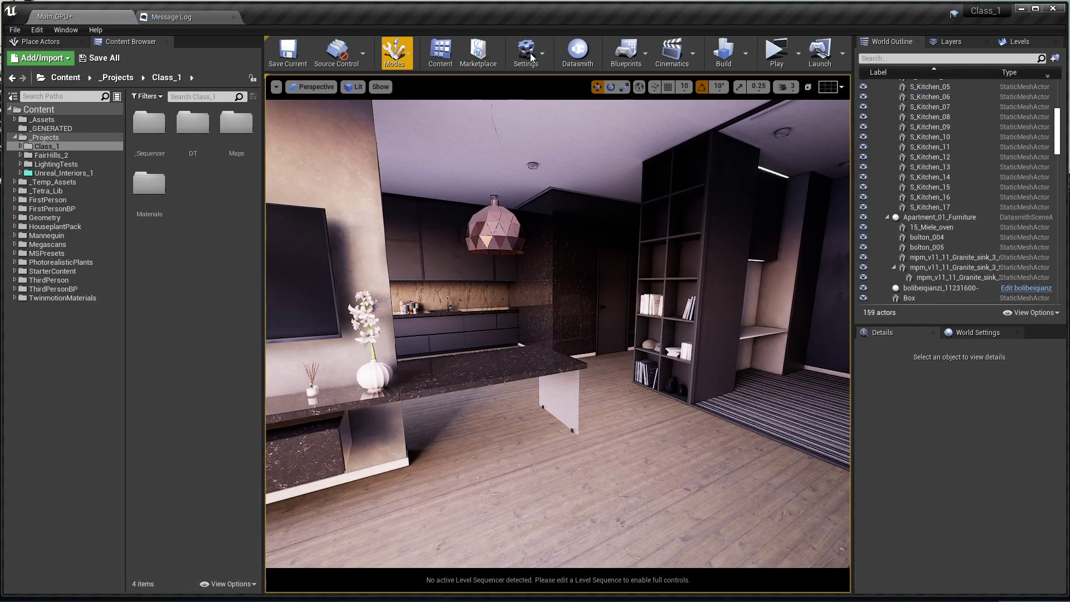
pyautogui.click(530, 52)
pyautogui.click(580, 97)
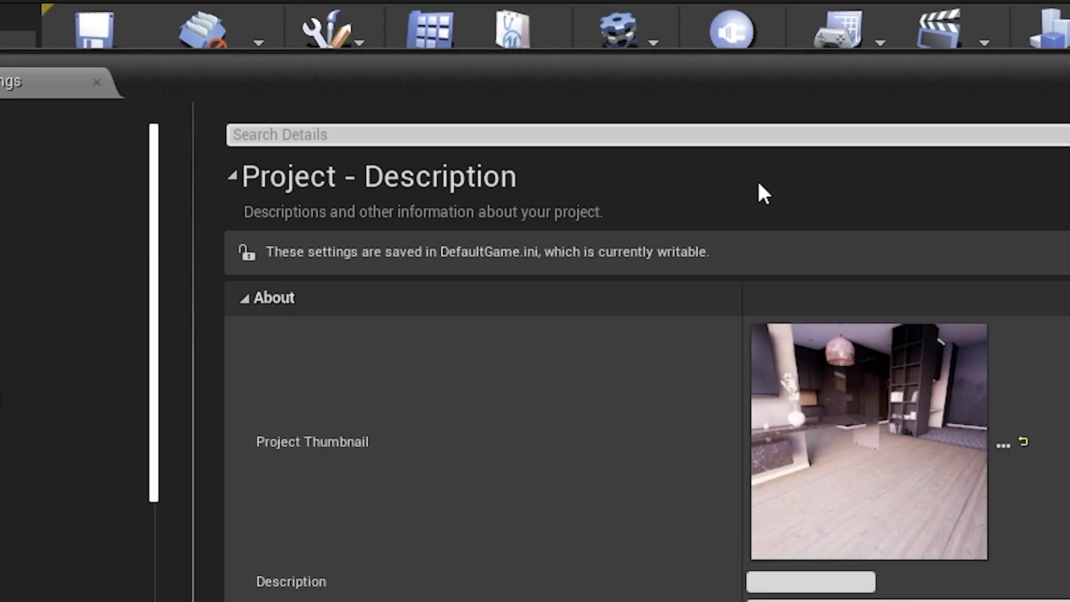
pyautogui.click(353, 134)
pyautogui.write('virtual texturi')
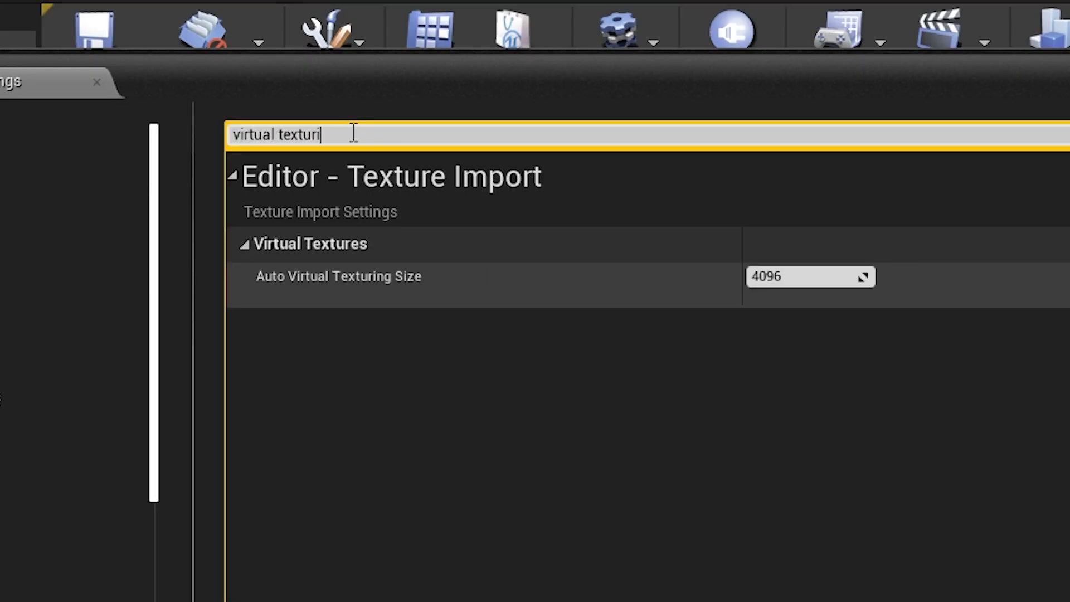
pyautogui.write('ng')
pyautogui.press('BackSpace')
pyautogui.press('BackSpace')
pyautogui.press('BackSpace')
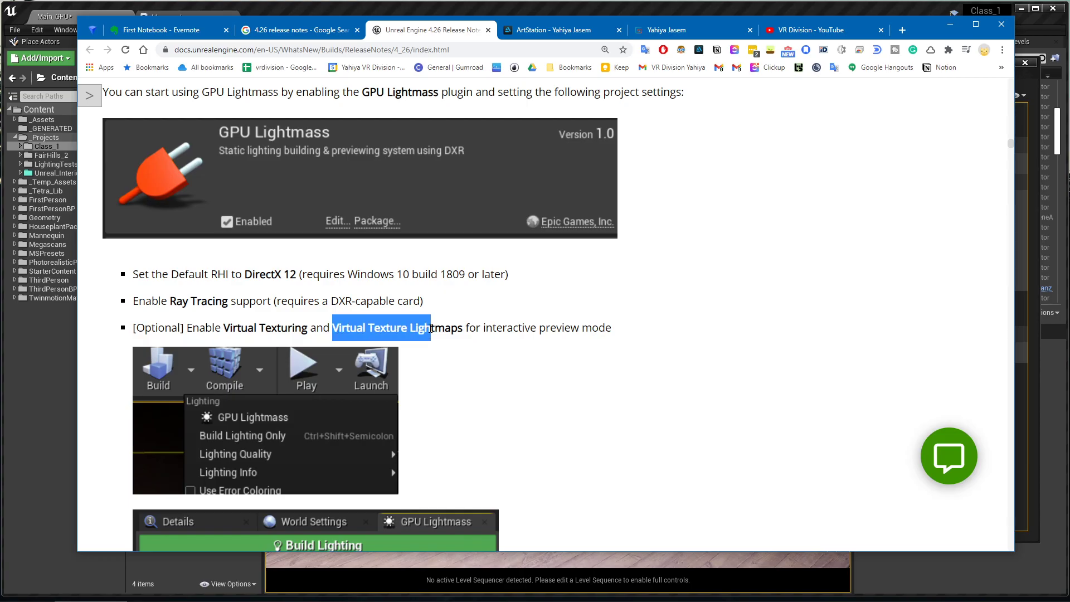
# Enable virtual texture support and virtual texture lightmaps in the project's rendering settings.
pyautogui.click(950, 25)
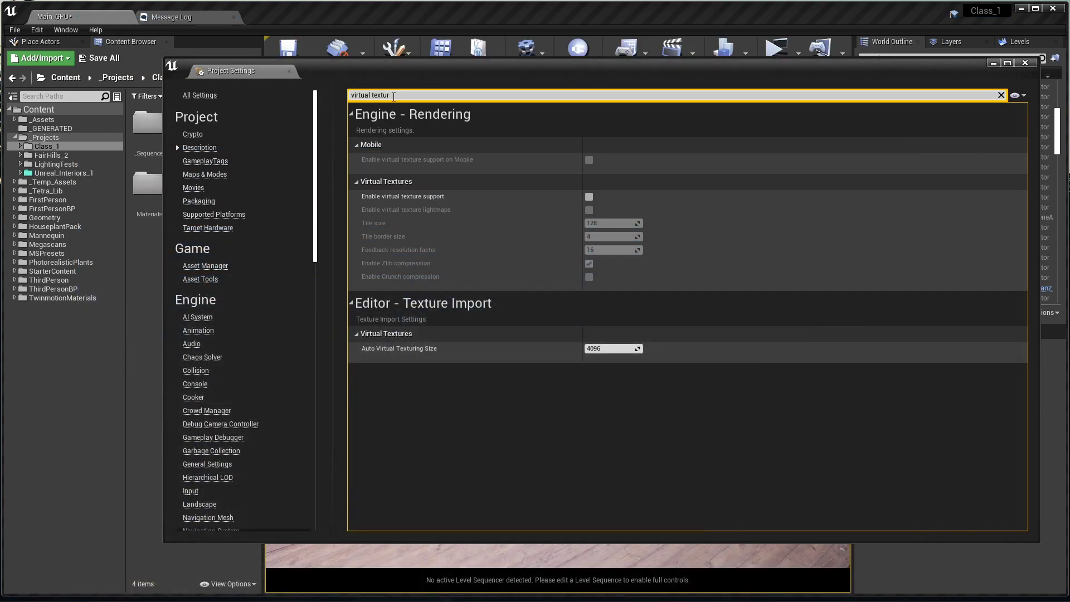
pyautogui.moveTo(388, 70); pyautogui.dragTo(392, 64)
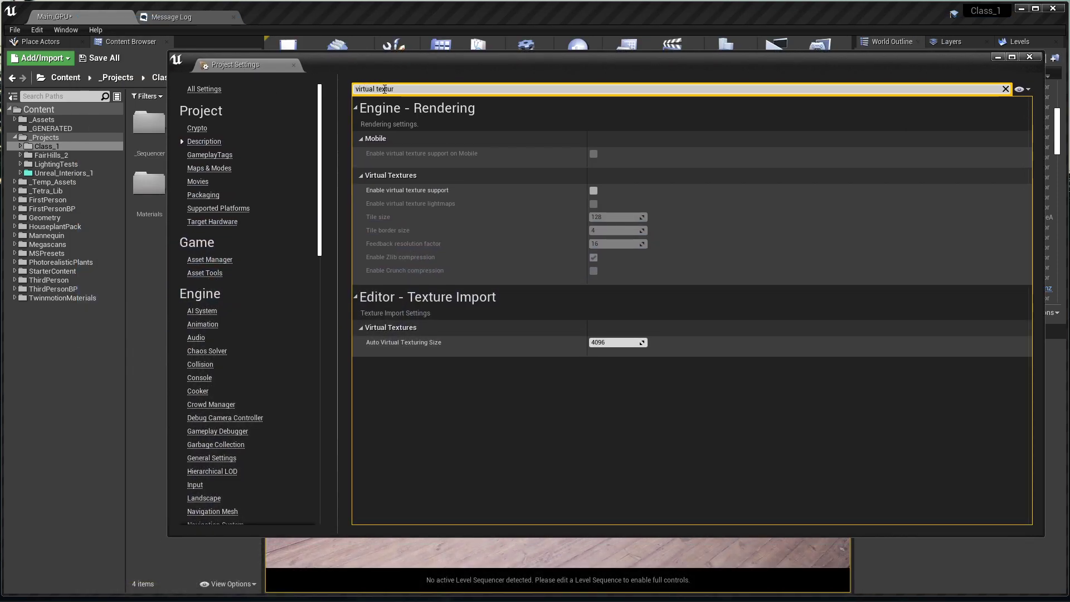
pyautogui.click(595, 191)
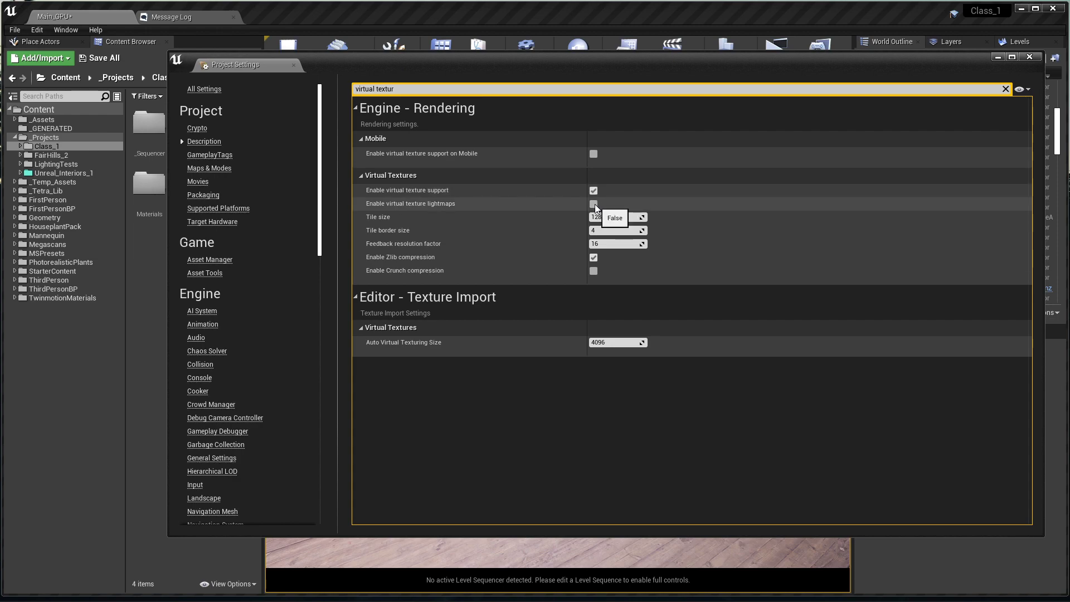
pyautogui.click(594, 204)
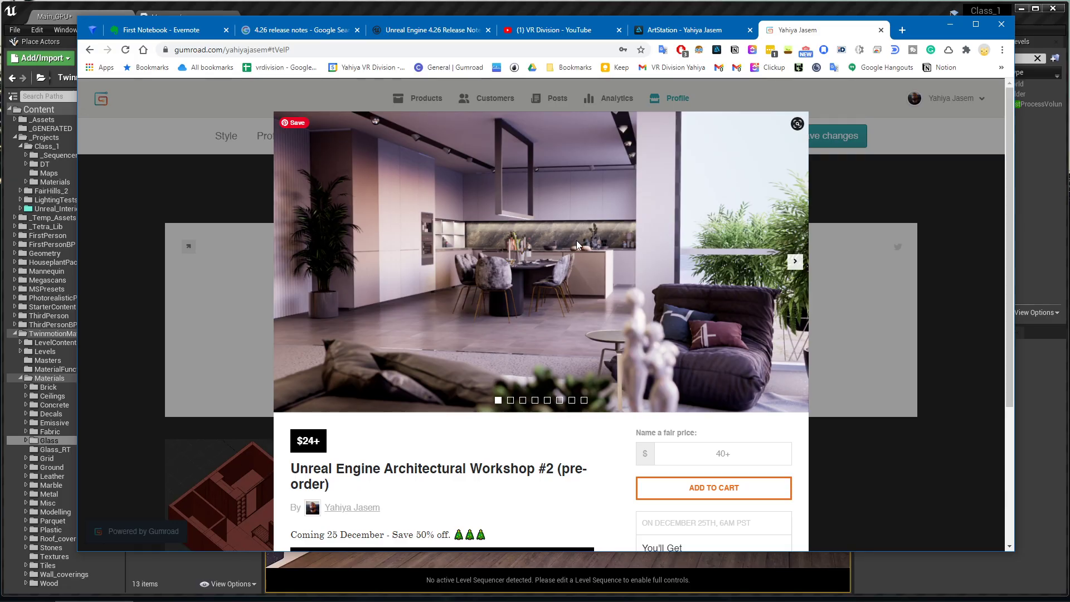
pyautogui.scroll(-2, 580, 240)
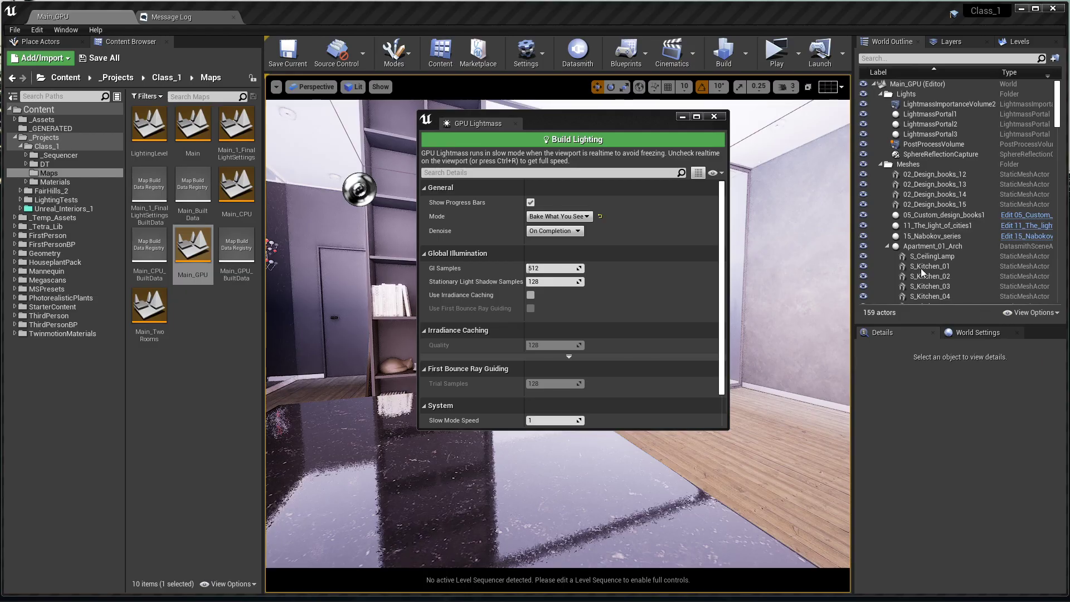
# Show the frame rate in the viewport and move the GPU Lightmass window aside to leave the kitchen in view.
pyautogui.moveTo(609, 120); pyautogui.dragTo(418, 294)
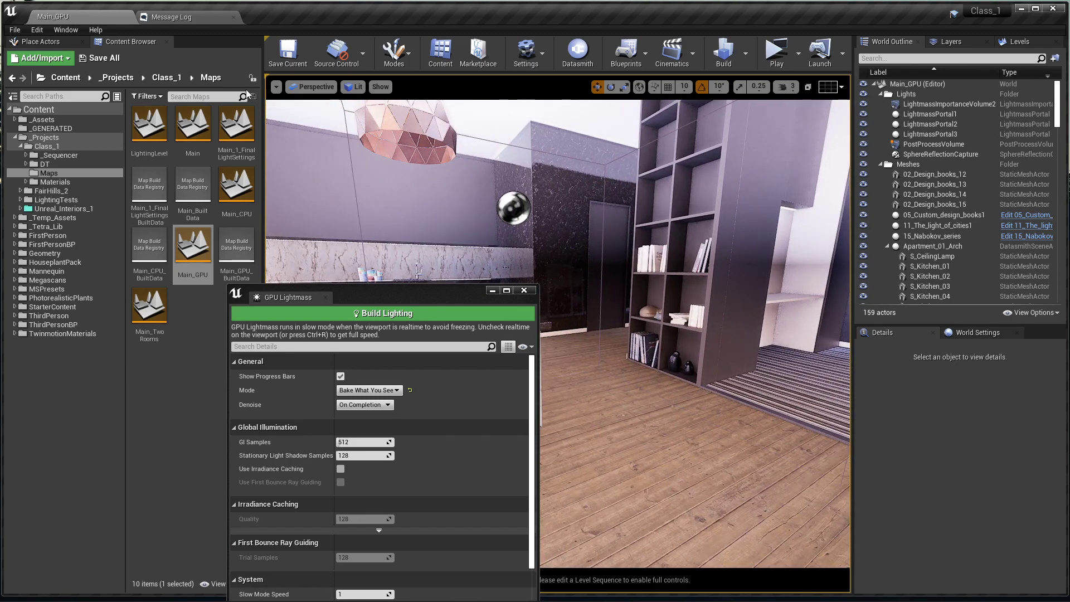
pyautogui.click(276, 87)
pyautogui.click(312, 128)
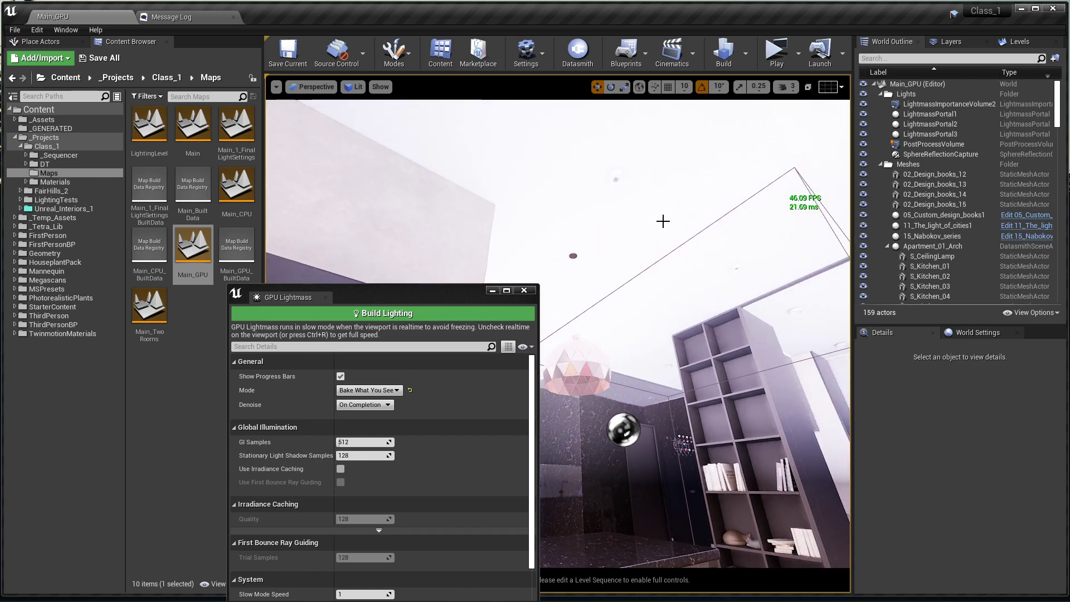
pyautogui.click(663, 222)
pyautogui.moveTo(663, 221); pyautogui.dragTo(697, 262, button='right')
pyautogui.press('Escape')
pyautogui.moveTo(720, 296); pyautogui.dragTo(720, 357, button='right')
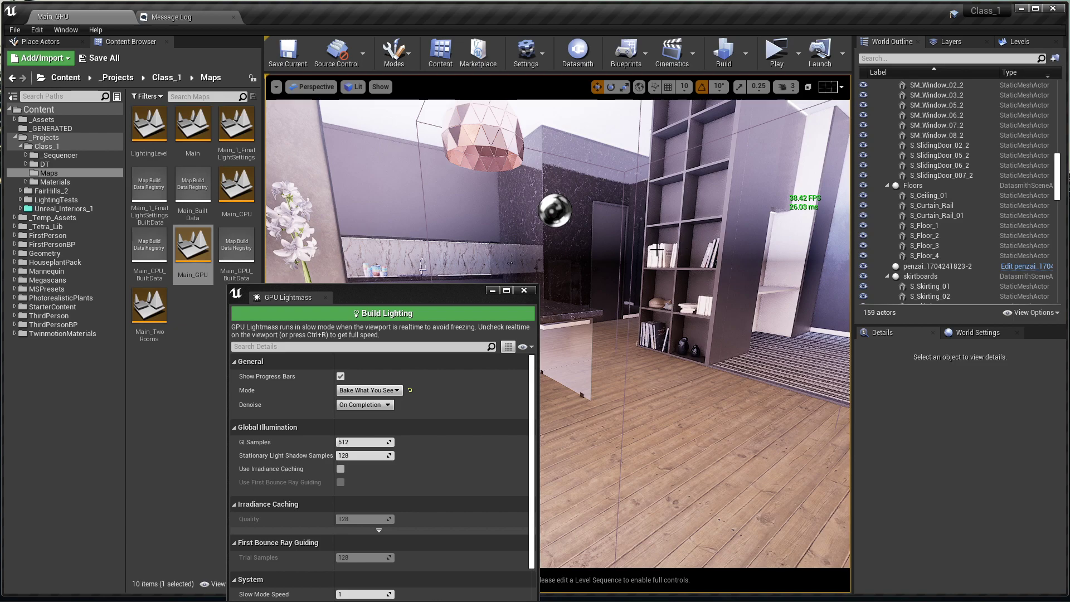
pyautogui.moveTo(422, 291); pyautogui.dragTo(417, 168)
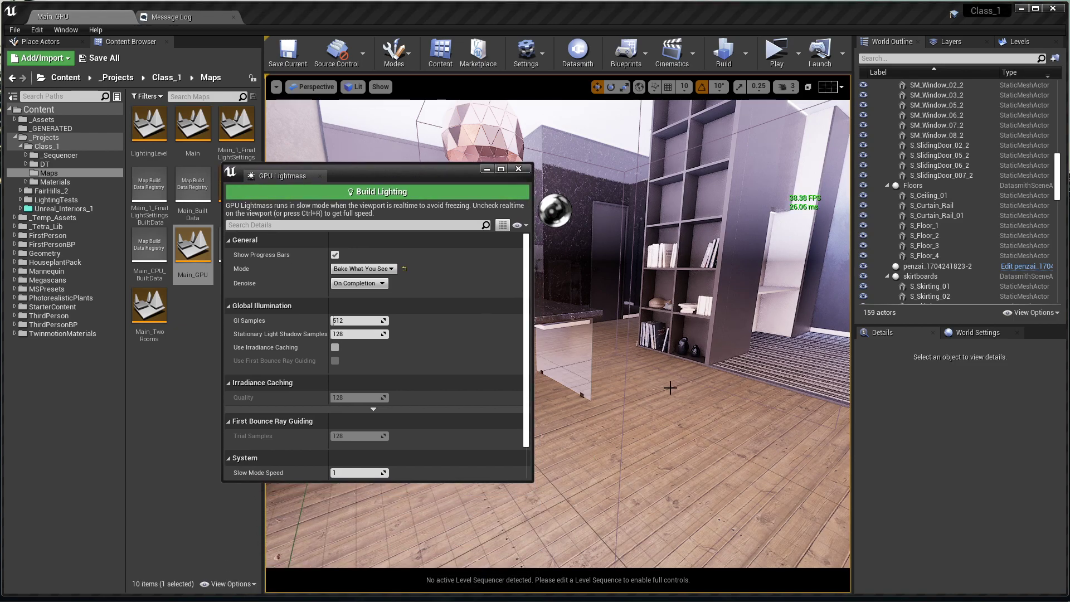
pyautogui.moveTo(670, 388); pyautogui.dragTo(636, 372, button='right')
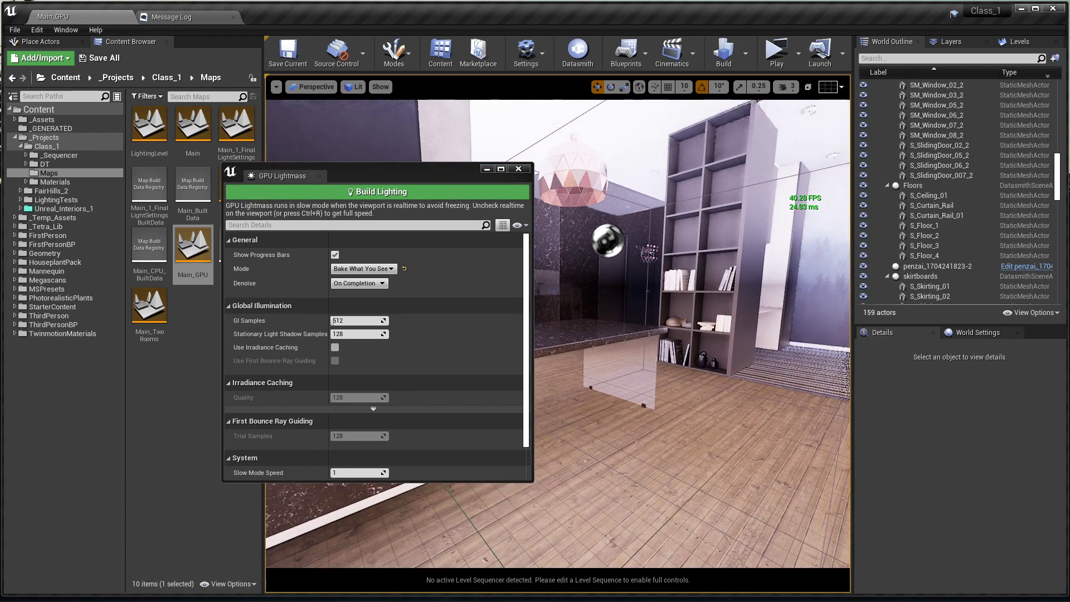
# Find the level's post process volume by searching for "post", select it and expand its Rendering Features settings.
pyautogui.click(948, 58)
pyautogui.write('post')
pyautogui.press('Return')
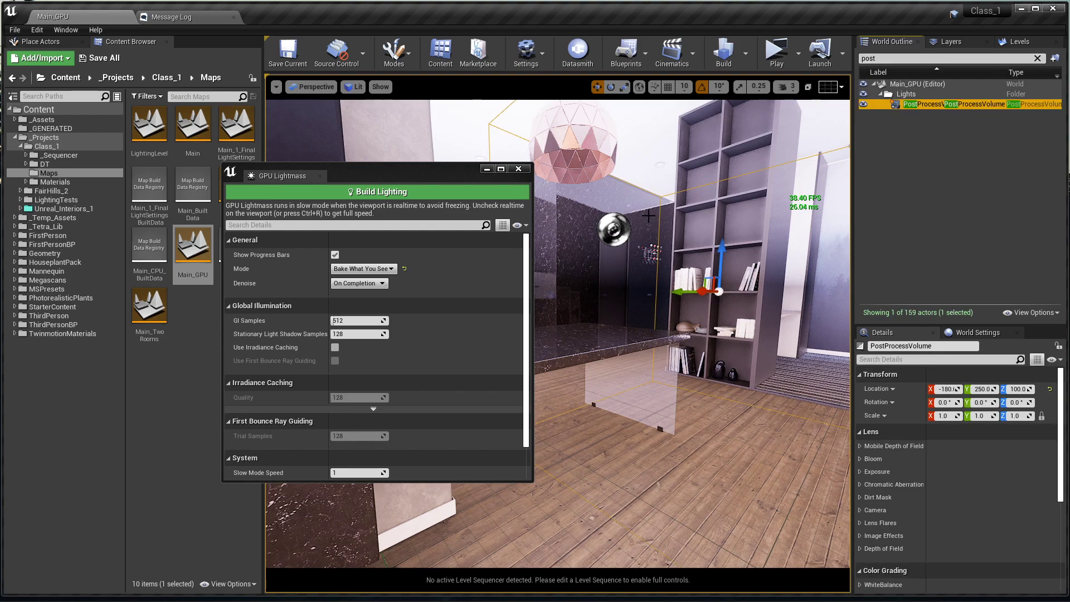
pyautogui.scroll(-3, 942, 474)
pyautogui.scroll(4, 930, 470)
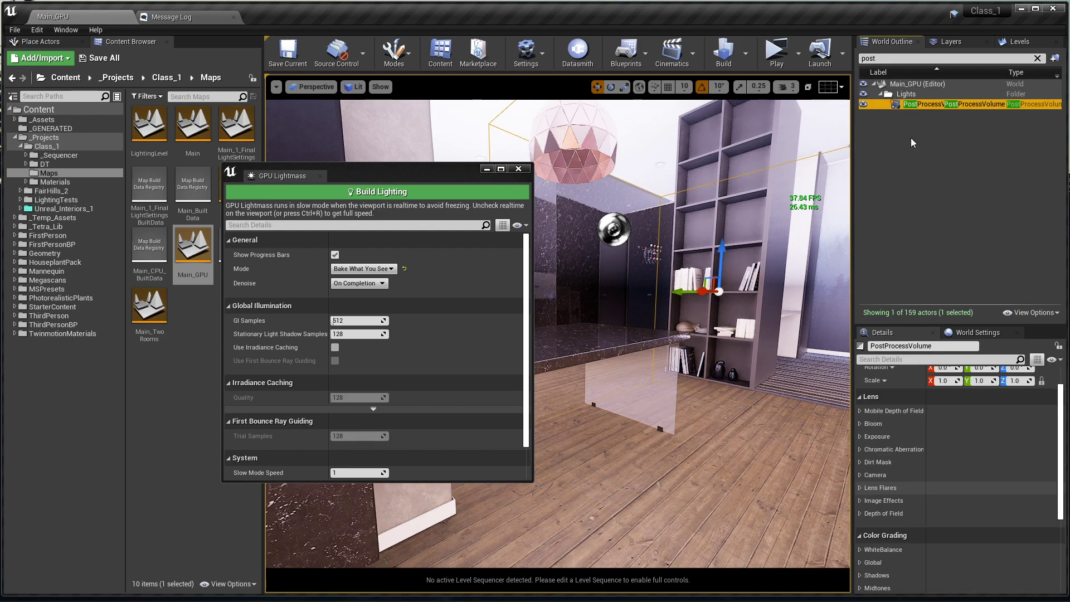
pyautogui.scroll(-3, 897, 498)
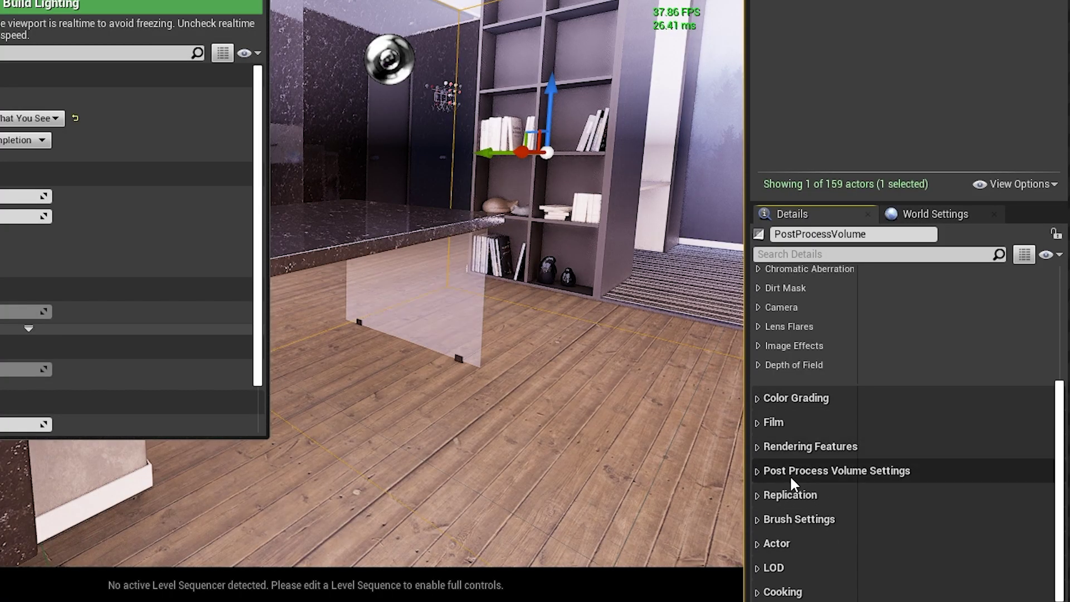
pyautogui.click(822, 448)
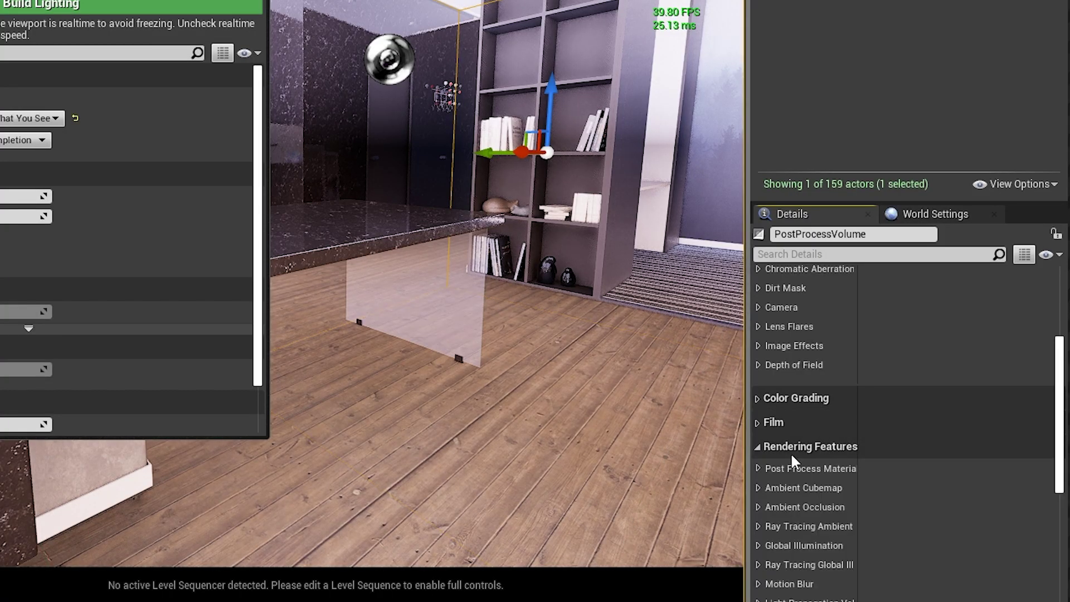
pyautogui.scroll(-3, 794, 367)
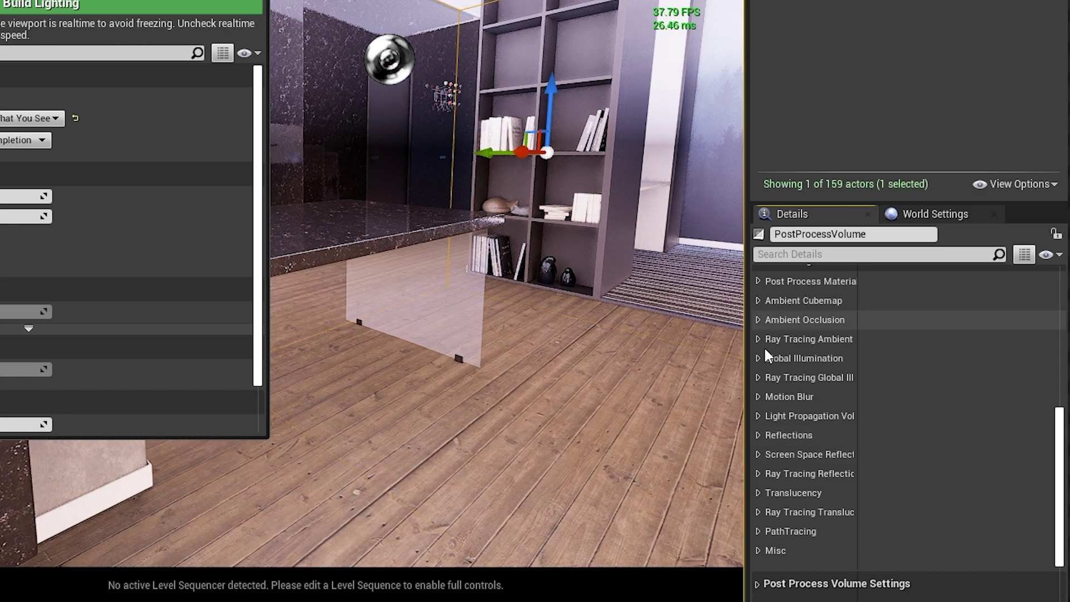
# Override the Enabled setting of the volume's ray tracing ambient occlusion and switch it off.
pyautogui.click(765, 341)
pyautogui.click(784, 360)
pyautogui.click(870, 362)
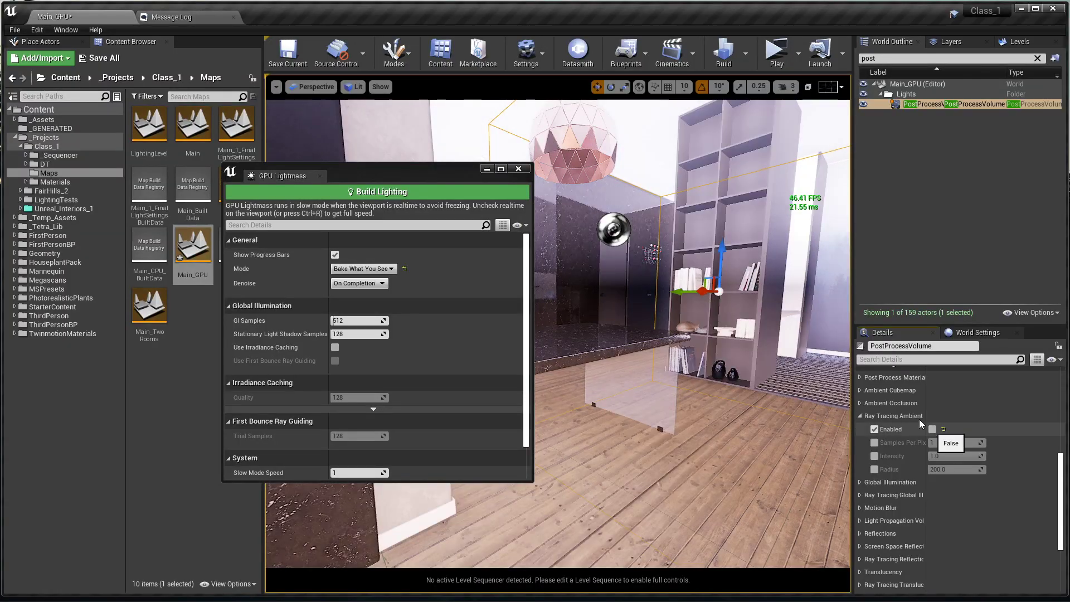
pyautogui.click(899, 369)
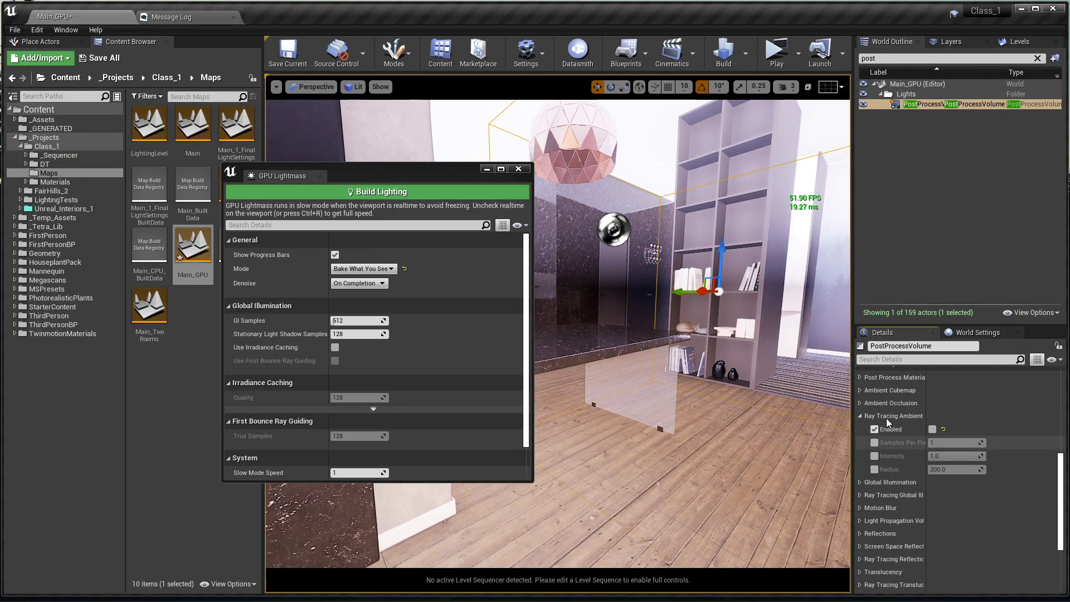
pyautogui.click(887, 418)
pyautogui.scroll(1, 873, 433)
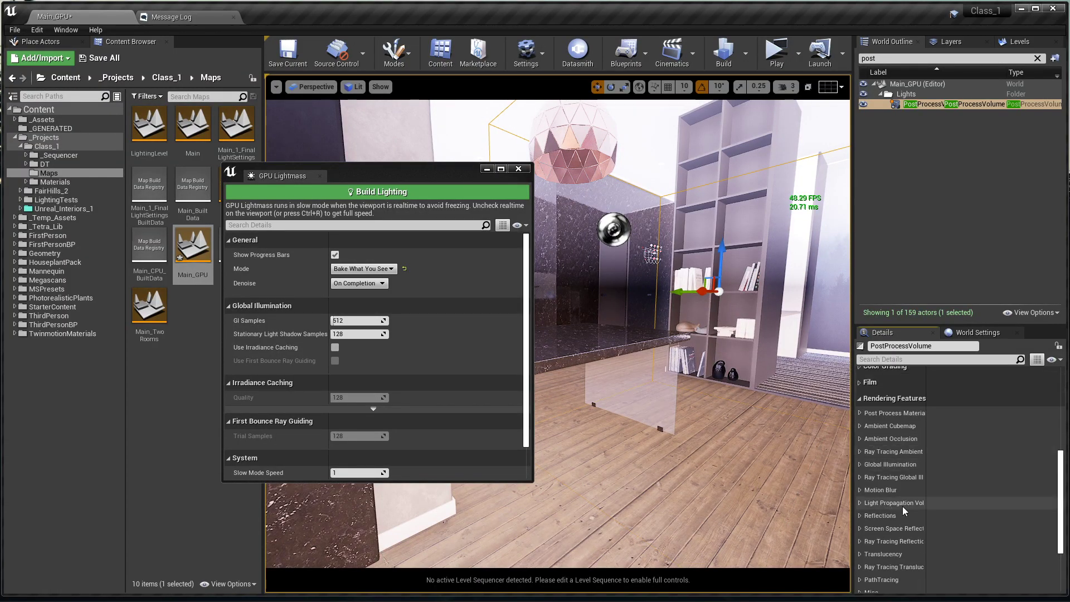
# Examine the volume's Ray Tracing Reflections options and widen the property name column.
pyautogui.click(888, 541)
pyautogui.scroll(-1, 888, 516)
pyautogui.scroll(-1, 887, 516)
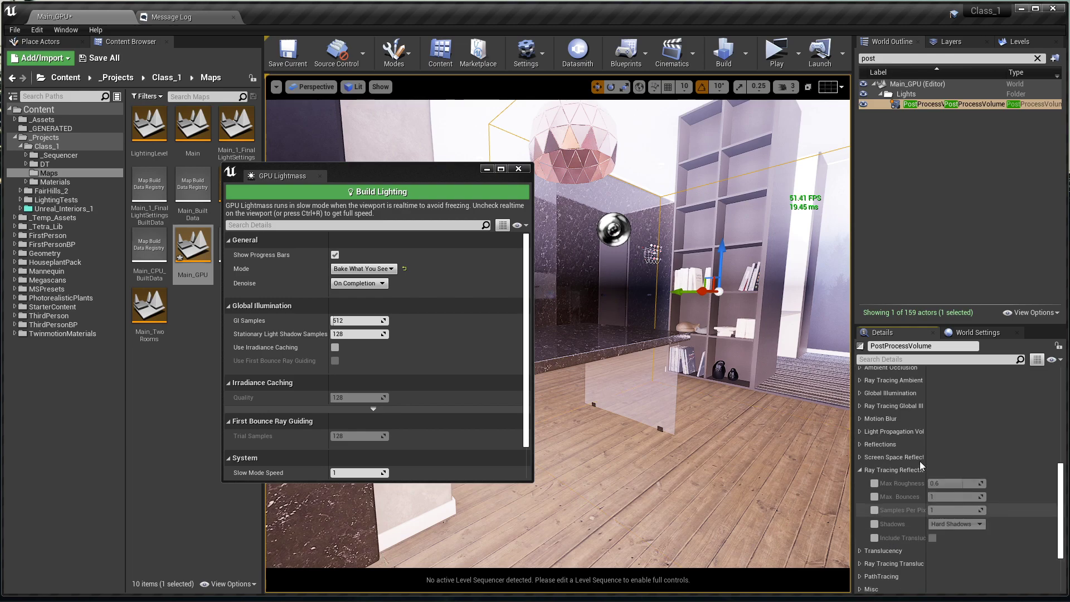
pyautogui.moveTo(927, 460); pyautogui.dragTo(936, 460)
pyautogui.click(861, 470)
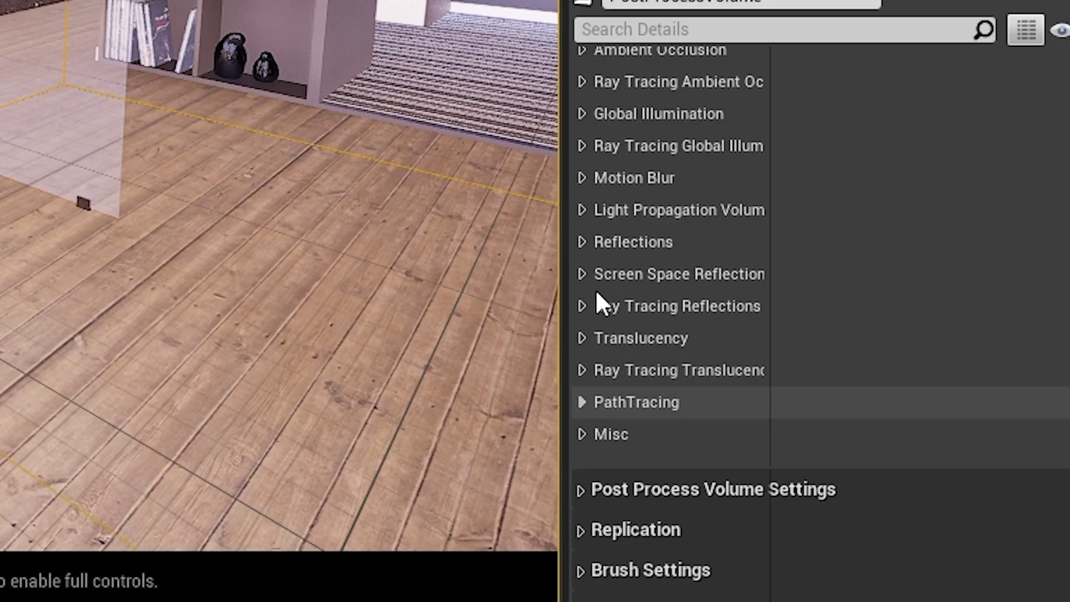
# Override the post process volume's reflections type and set it to Screen Space.
pyautogui.click(861, 445)
pyautogui.click(620, 278)
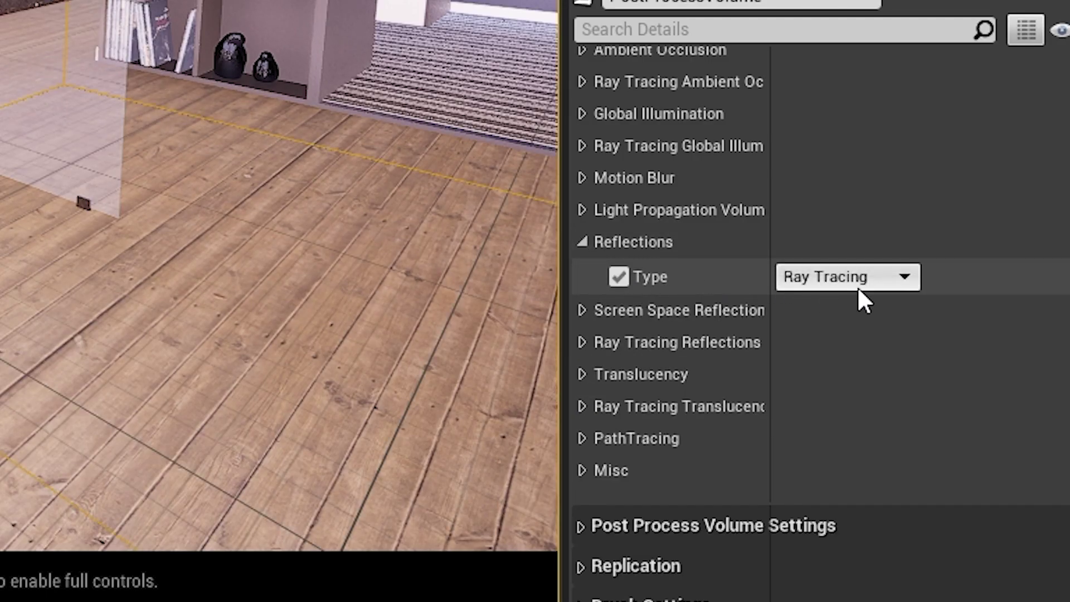
pyautogui.click(863, 282)
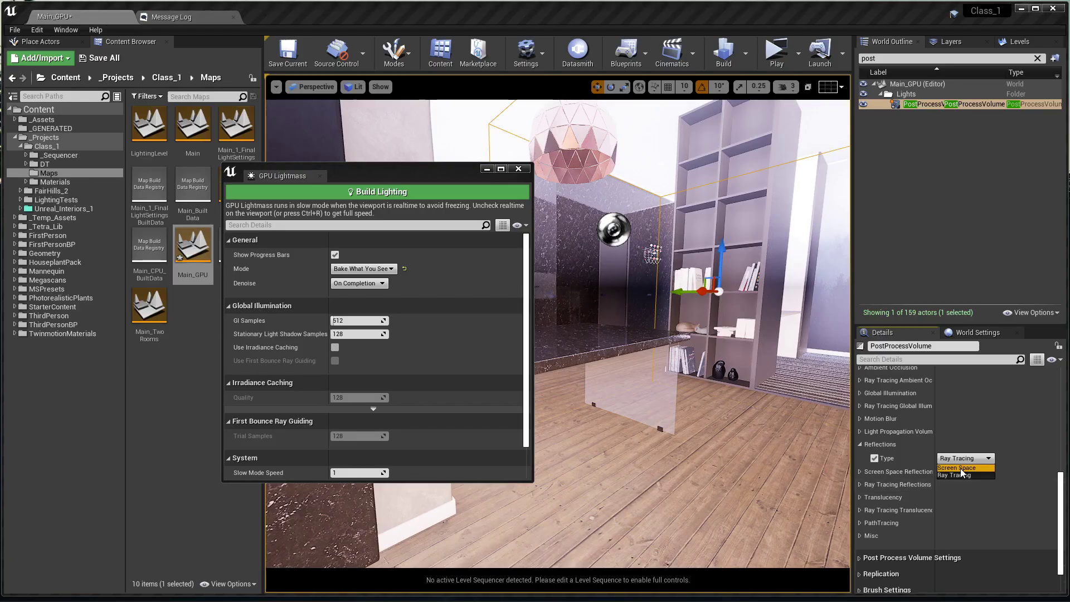
pyautogui.click(956, 468)
pyautogui.moveTo(600, 200); pyautogui.dragTo(446, 173, button='right')
# Toggle the reflections type between Ray Tracing and Screen Space, ending on Screen Space, and compare the kitchen's look and frame rate.
pyautogui.click(970, 458)
pyautogui.click(960, 479)
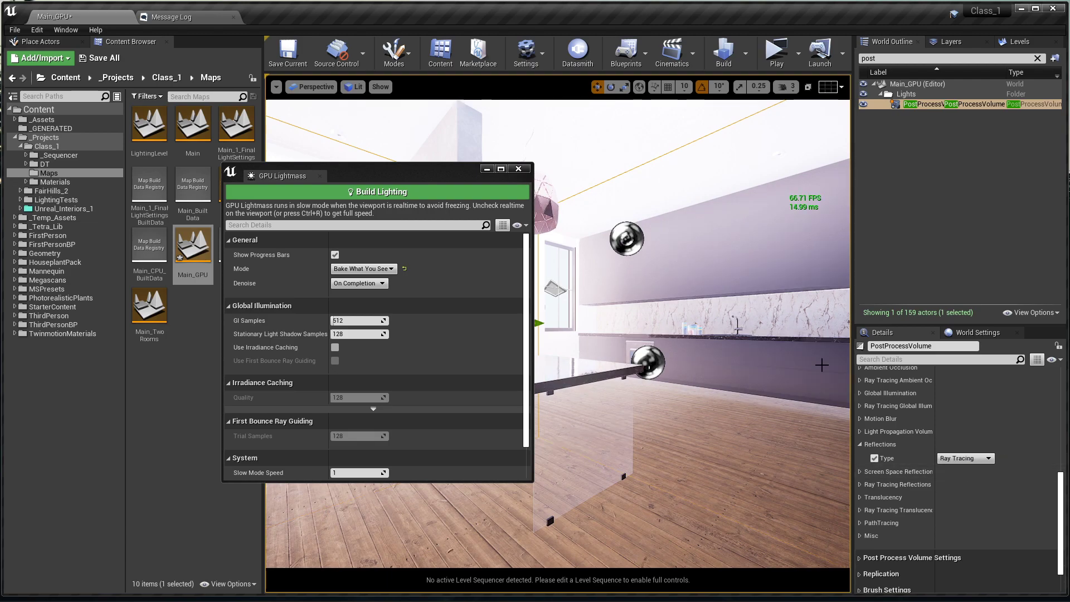
pyautogui.moveTo(691, 268); pyautogui.dragTo(575, 251, button='right')
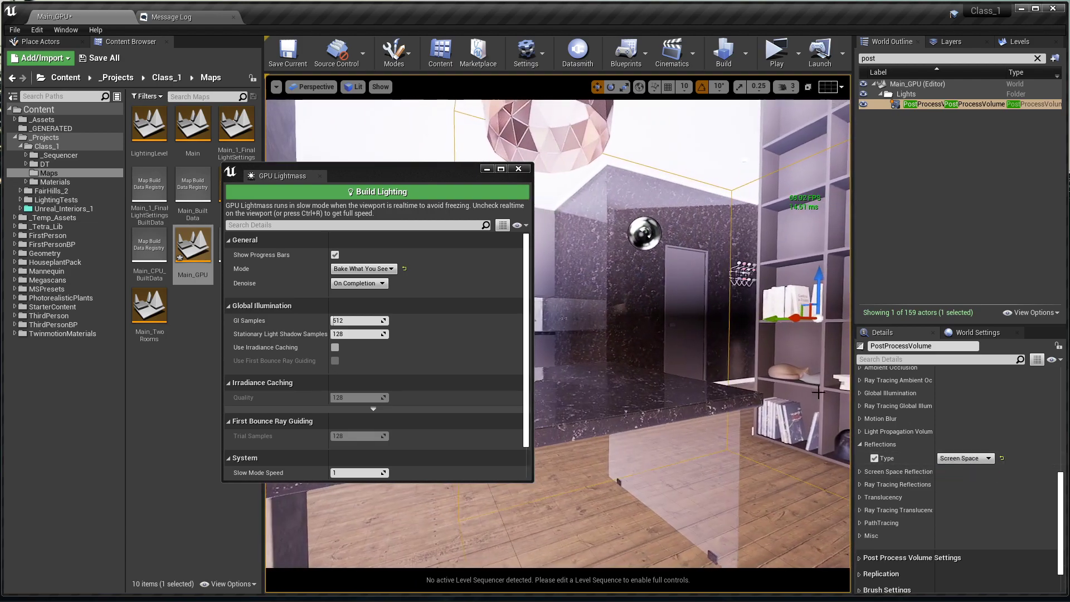
pyautogui.click(958, 460)
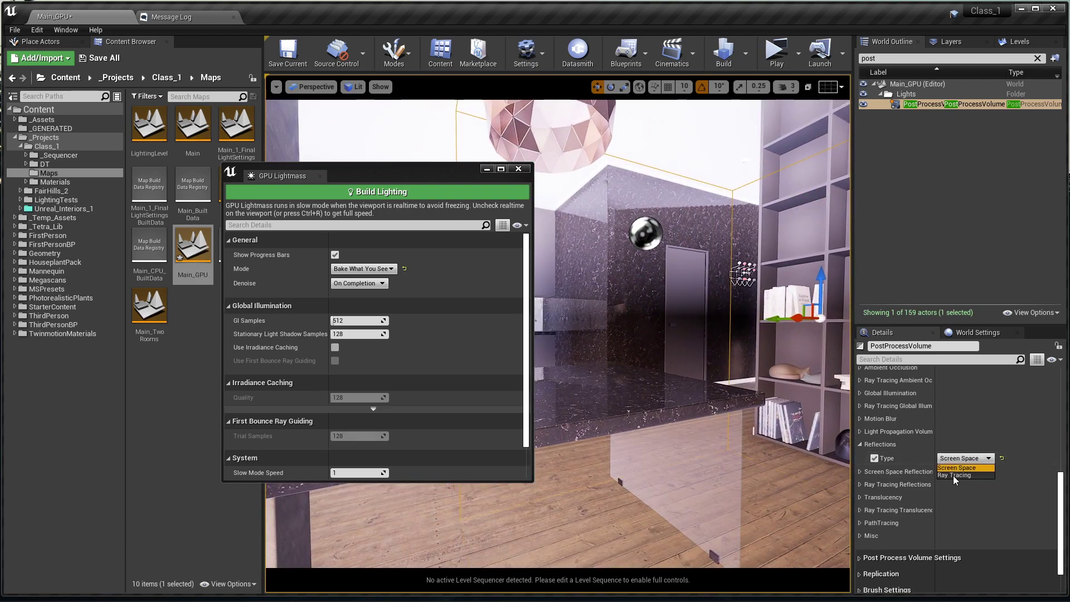
pyautogui.click(955, 478)
pyautogui.click(956, 459)
pyautogui.click(953, 468)
pyautogui.moveTo(732, 385)
pyautogui.mouseDown(button='right')
pyautogui.moveTo(781, 385)
pyautogui.moveTo(732, 386)
pyautogui.mouseUp(button='right')
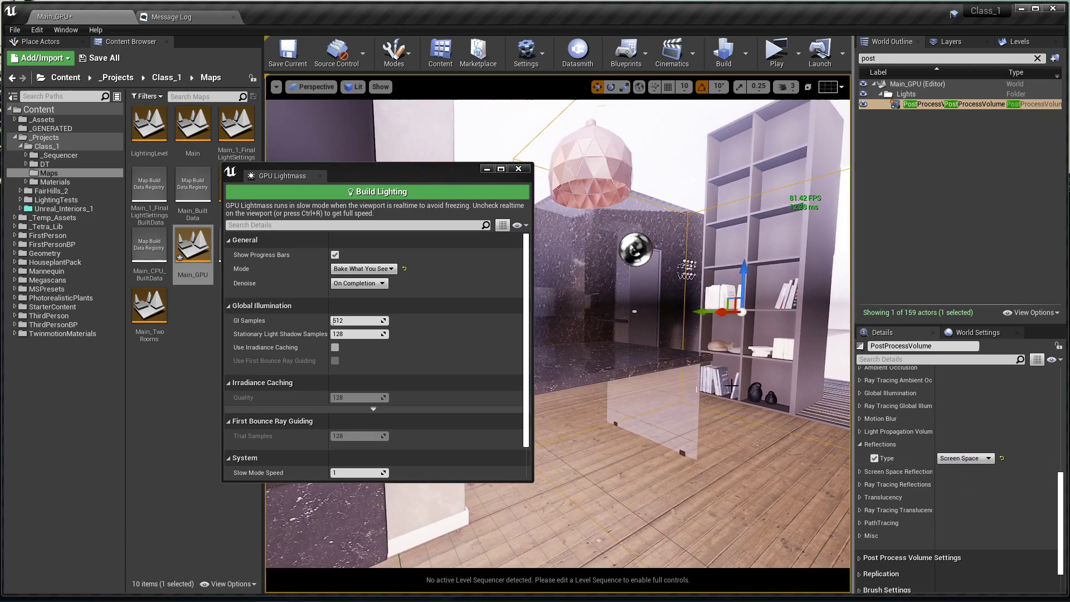
pyautogui.moveTo(708, 270); pyautogui.dragTo(736, 270, button='right')
pyautogui.press('e')
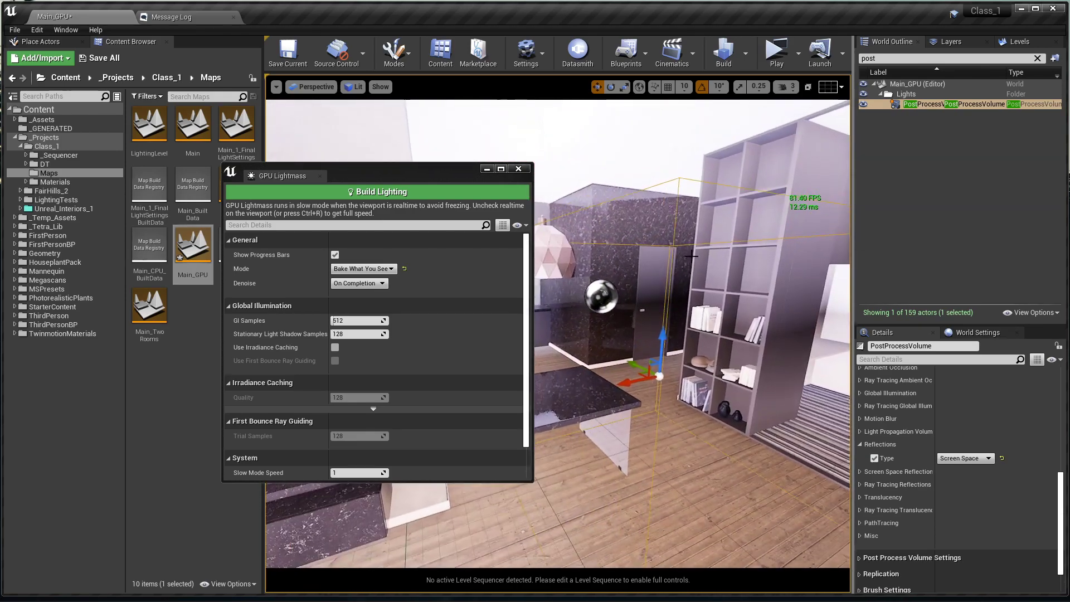
# Select the S_Wall_15 wall in the viewport and examine its overridden light map resolution.
pyautogui.press('Escape')
pyautogui.moveTo(638, 267); pyautogui.dragTo(705, 281, button='right')
pyautogui.click(719, 268)
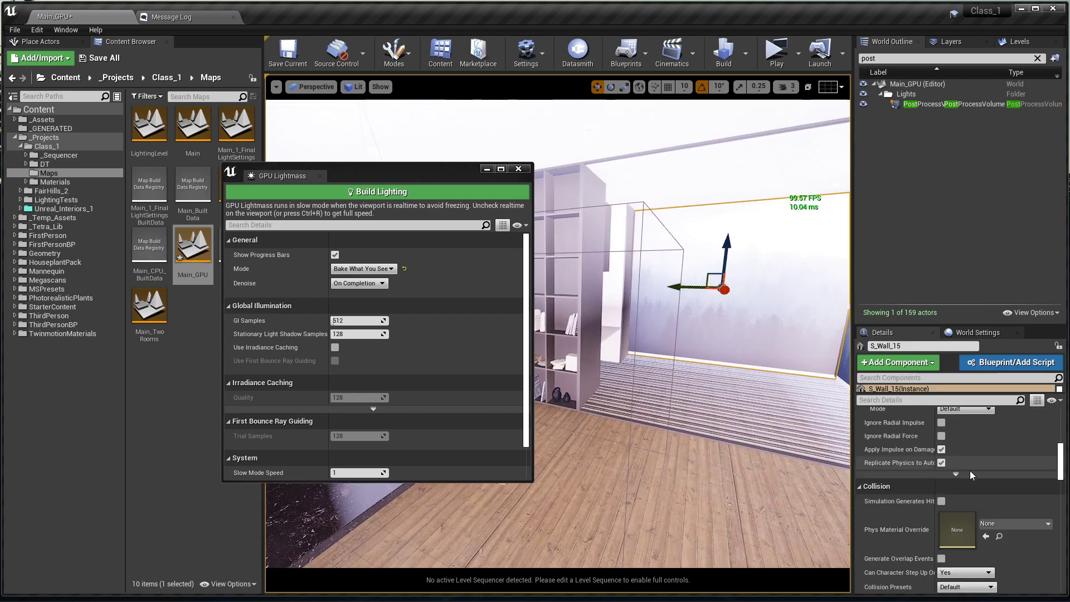
pyautogui.scroll(2, 976, 479)
pyautogui.scroll(-5, 980, 484)
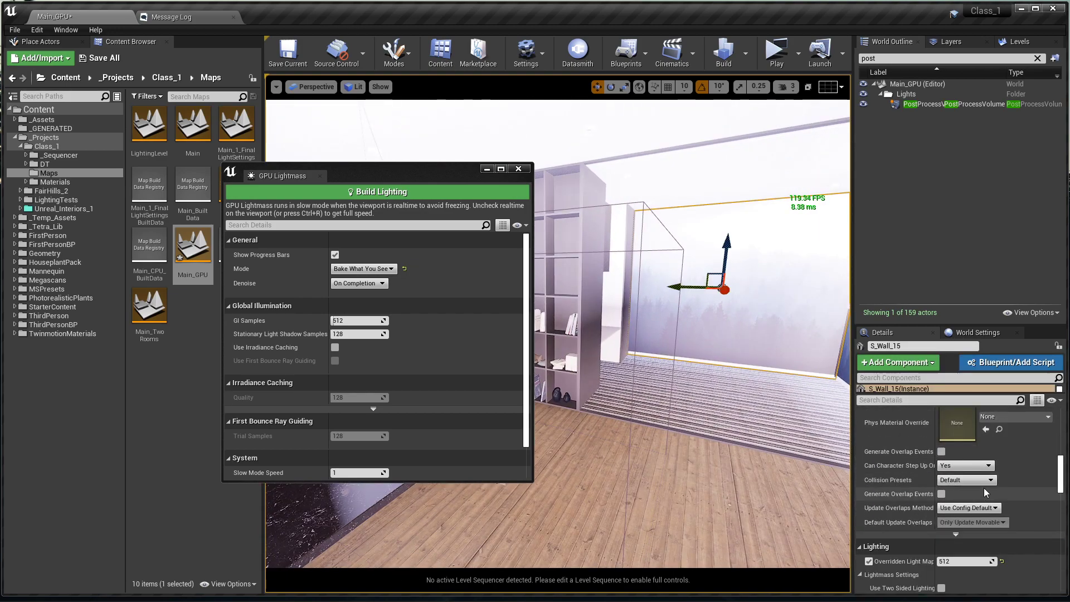
# Clear the outliner search, select the actors from S_Closet_01 to S_Wall_16 and open their overridden light map resolution for editing.
pyautogui.click(1038, 59)
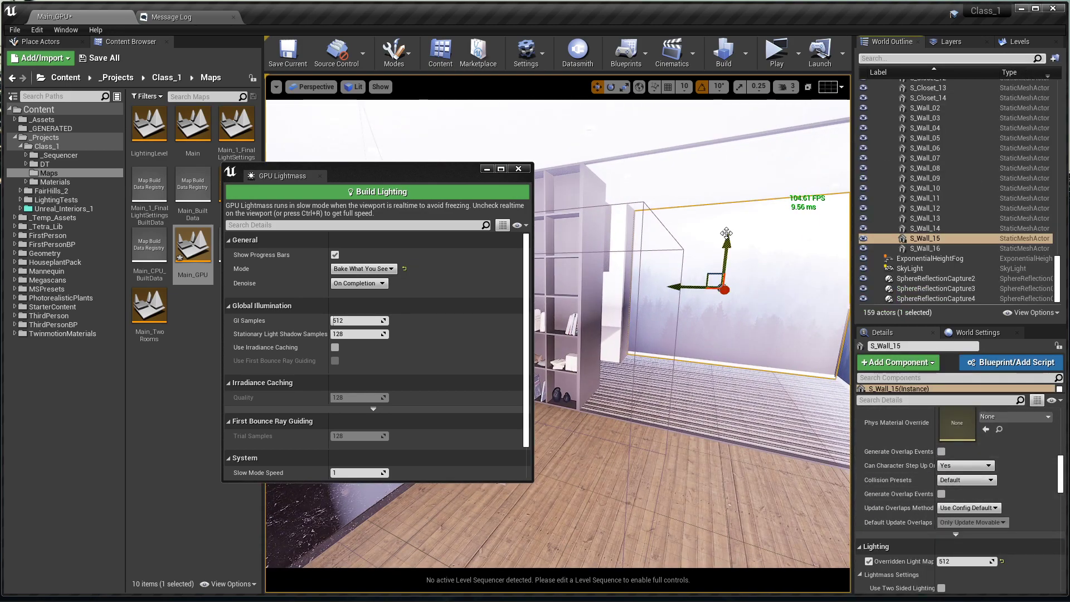
pyautogui.doubleClick(914, 249)
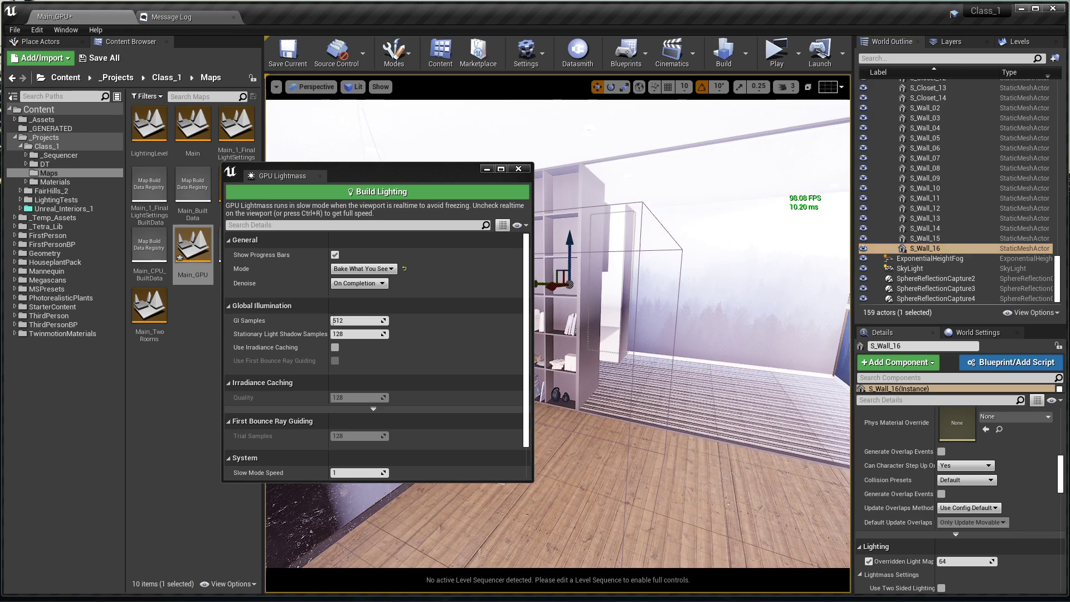
pyautogui.scroll(3, 992, 196)
pyautogui.scroll(7, 995, 193)
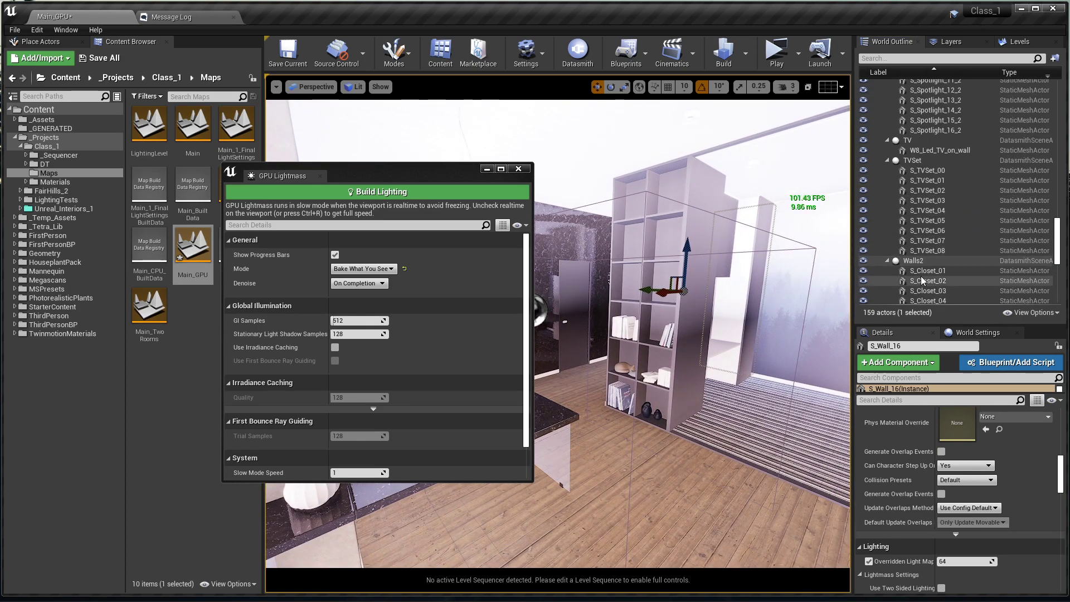
pyautogui.keyDown('shift'); pyautogui.click(922, 271); pyautogui.keyUp('shift')
pyautogui.click(966, 522)
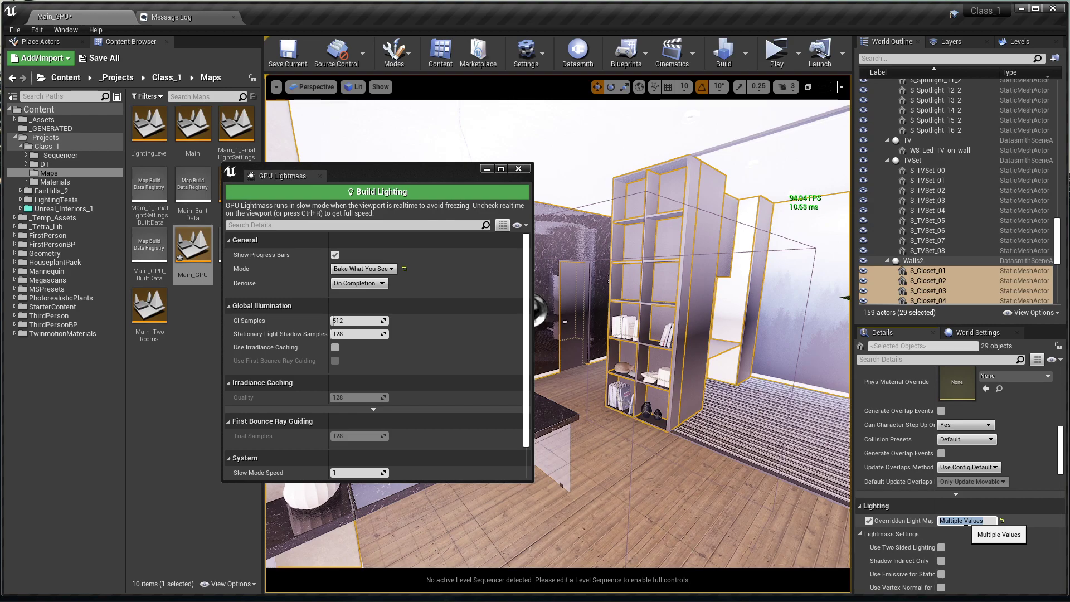
# Set the overridden light map resolution of S_TVSet_00 to S_TVSet_08 to 32 and check that of W8_Led_TV_on_wall.
pyautogui.click(936, 170)
pyautogui.keyDown('shift'); pyautogui.click(935, 250); pyautogui.keyUp('shift')
pyautogui.scroll(2, 935, 167)
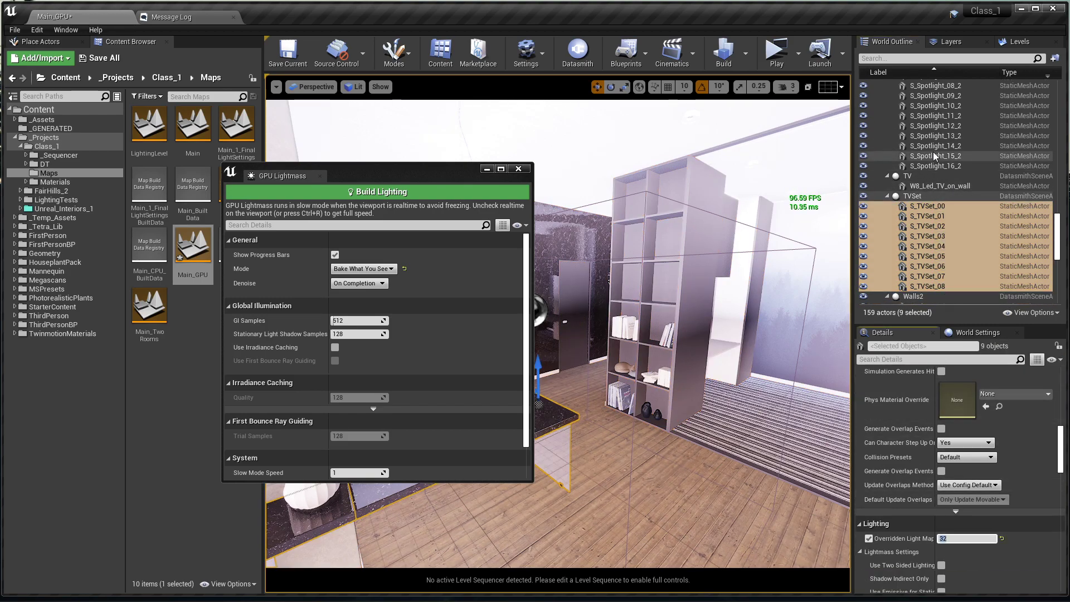
pyautogui.click(941, 186)
pyautogui.scroll(-3, 987, 529)
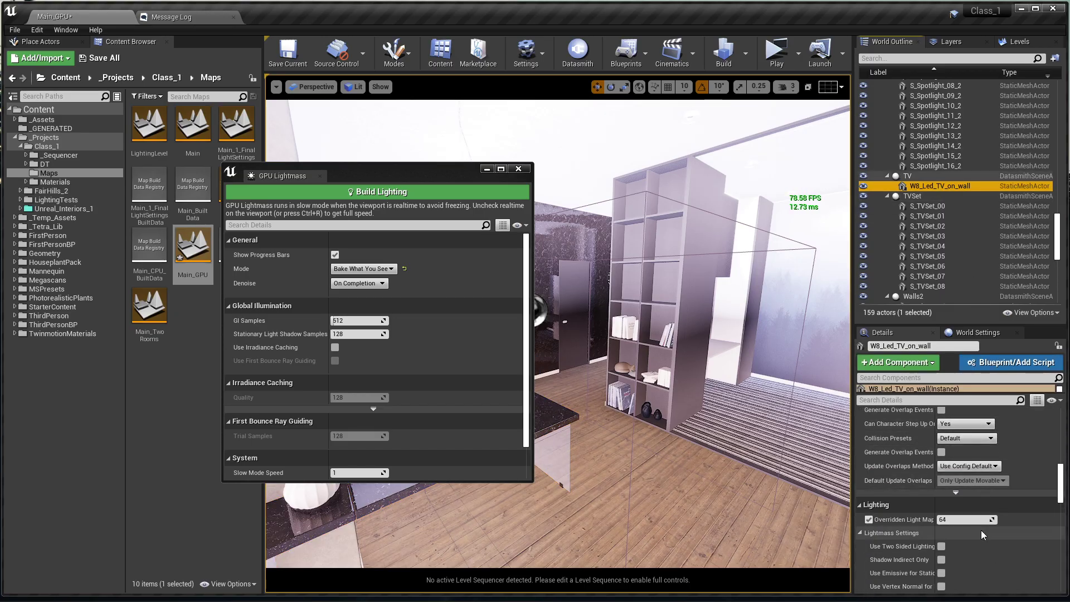
# Select S_Spotlight_01_2 to S_Spotlight_16_2 and override their light map resolution.
pyautogui.click(935, 166)
pyautogui.scroll(11, 941, 220)
pyautogui.keyDown('shift'); pyautogui.click(935, 212); pyautogui.keyUp('shift')
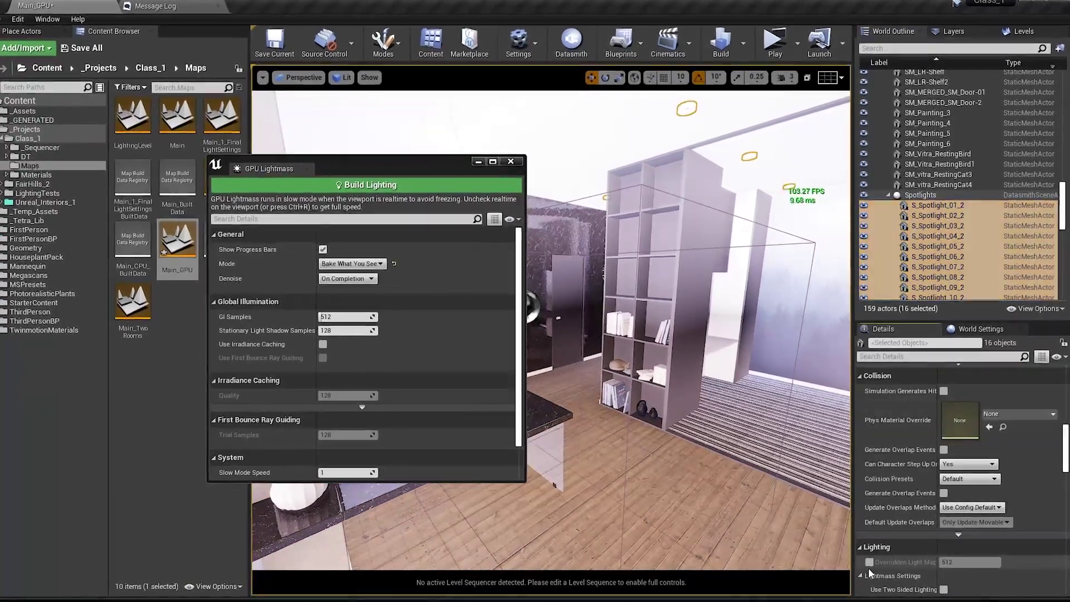
pyautogui.click(868, 560)
pyautogui.click(967, 559)
# Select the actors from S_Skirting_01 to SM_vitra_RestingCat4 and set their overridden light map resolution to 32.
pyautogui.scroll(4, 947, 251)
pyautogui.click(947, 253)
pyautogui.keyDown('shift'); pyautogui.click(926, 112); pyautogui.keyUp('shift')
pyautogui.click(944, 256)
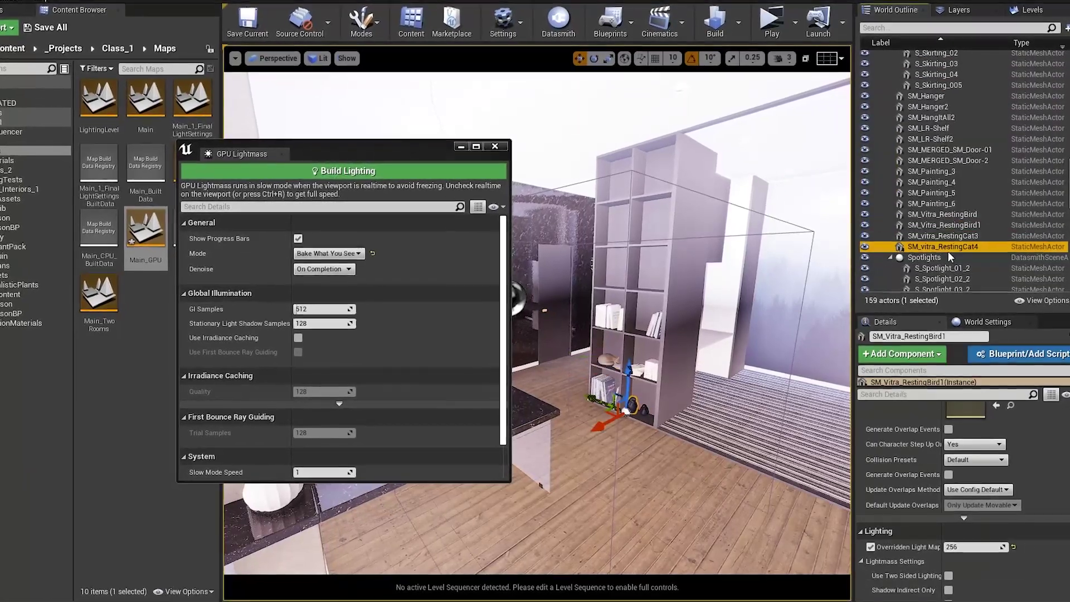
pyautogui.scroll(5, 942, 223)
pyautogui.keyDown('shift'); pyautogui.click(934, 150); pyautogui.keyUp('shift')
pyautogui.click(982, 567)
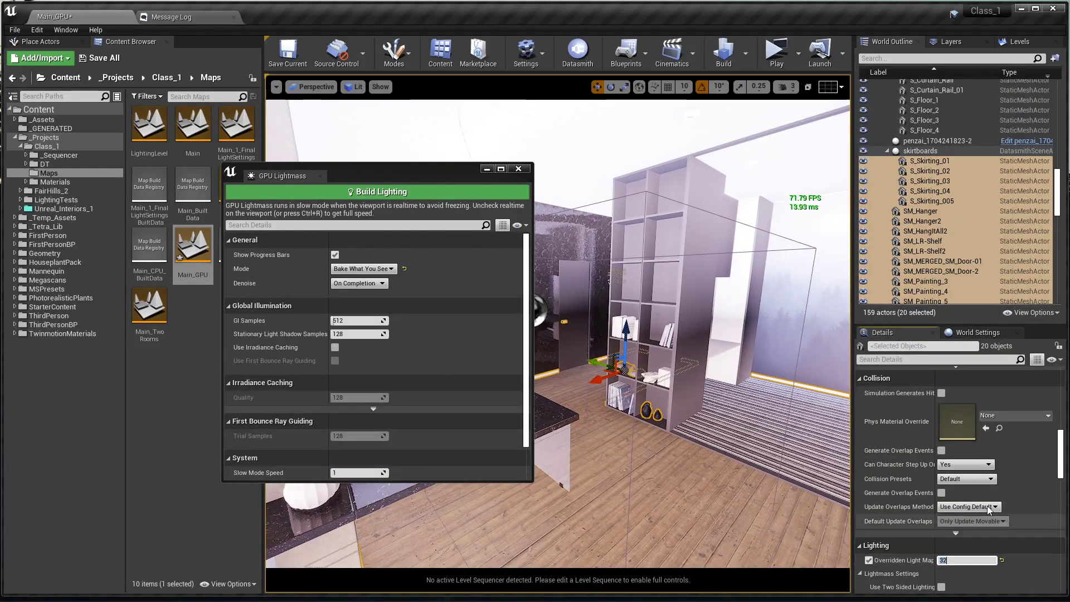
pyautogui.scroll(3, 991, 424)
pyautogui.scroll(-4, 990, 473)
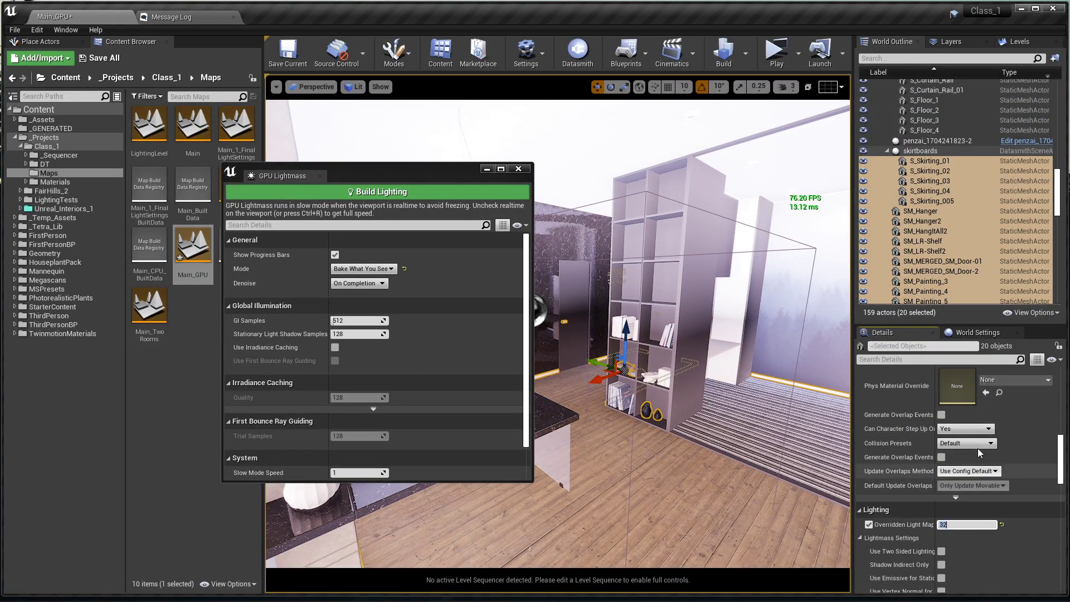
pyautogui.scroll(2, 919, 218)
# Inspect the ceiling and floor meshes, then set the overridden light map resolution of S_Ceiling_01 to S_Floor_4 to 64.
pyautogui.click(925, 124)
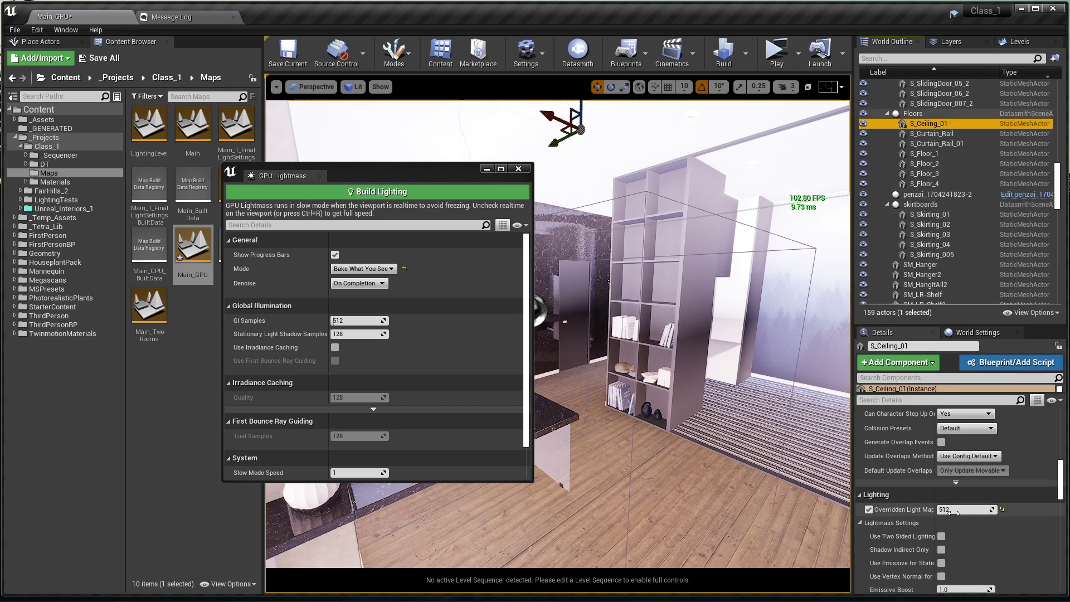
pyautogui.click(936, 164)
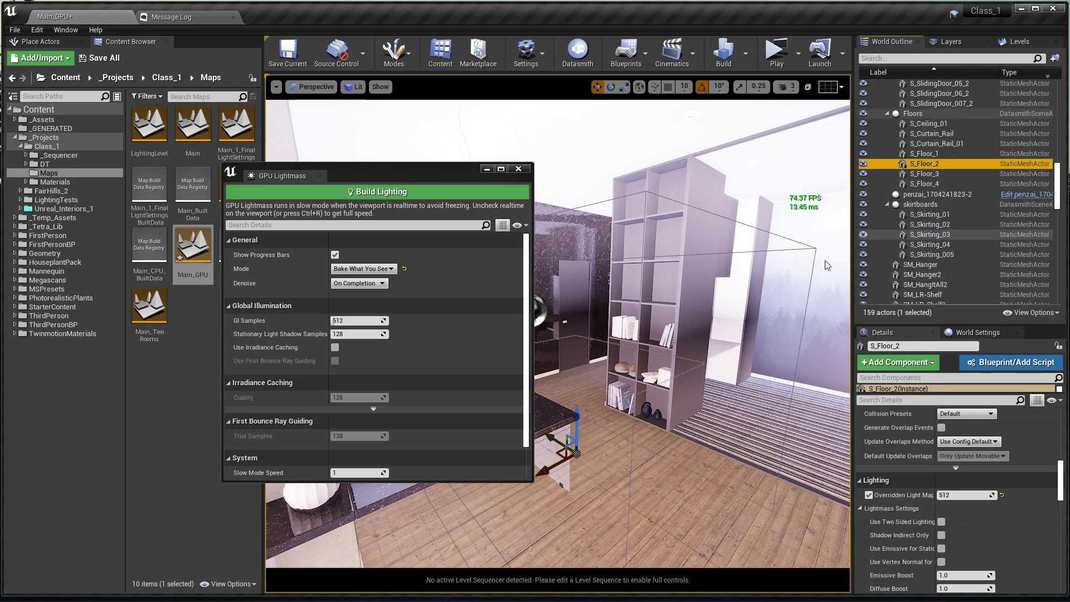
pyautogui.moveTo(745, 423); pyautogui.dragTo(691, 454, button='right')
pyautogui.keyDown('shift'); pyautogui.click(928, 185); pyautogui.keyUp('shift')
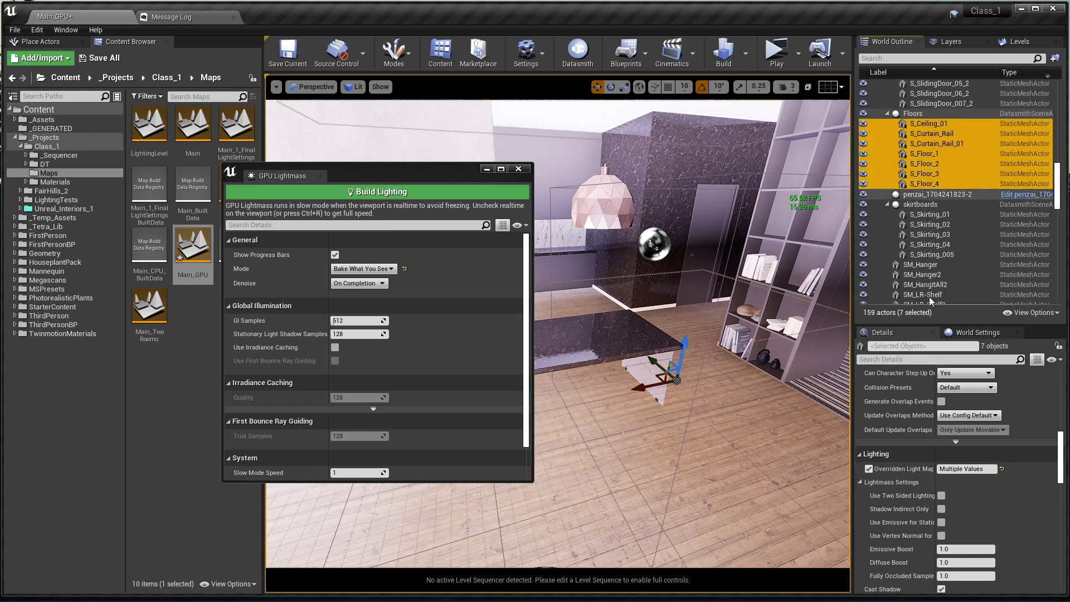
pyautogui.click(969, 470)
pyautogui.press('Return')
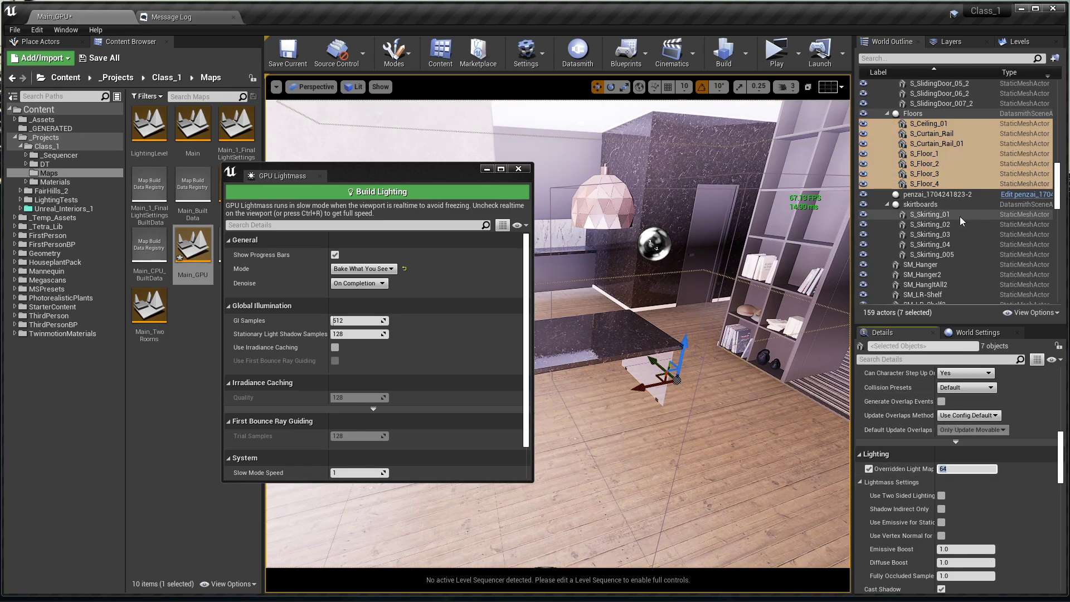
# Override the light map resolution of all doors, windows and sliding doors from S_Door_01_2 to S_SlidingDoor_007_2 with 32.
pyautogui.scroll(5, 960, 216)
pyautogui.click(950, 190)
pyautogui.scroll(5, 949, 210)
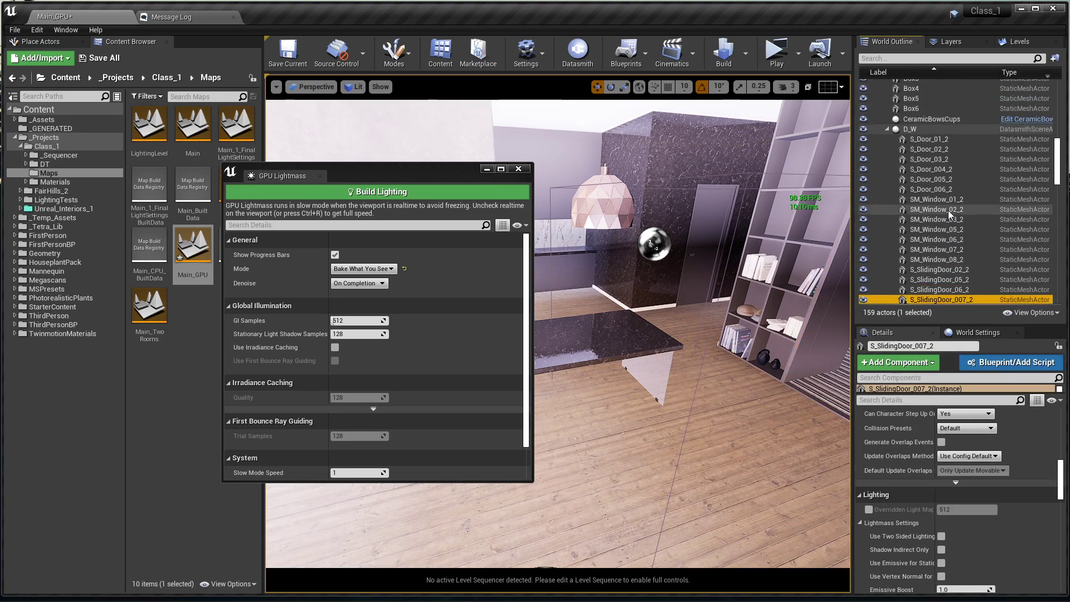
pyautogui.keyDown('shift'); pyautogui.click(930, 139); pyautogui.keyUp('shift')
pyautogui.click(871, 524)
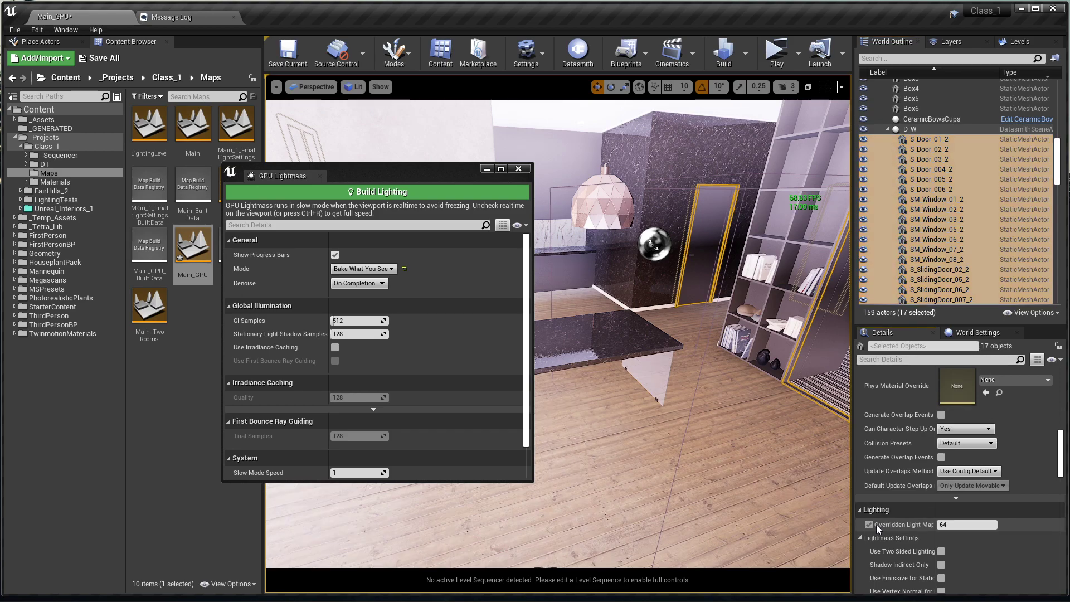
pyautogui.click(969, 528)
pyautogui.write('32')
pyautogui.press('Return')
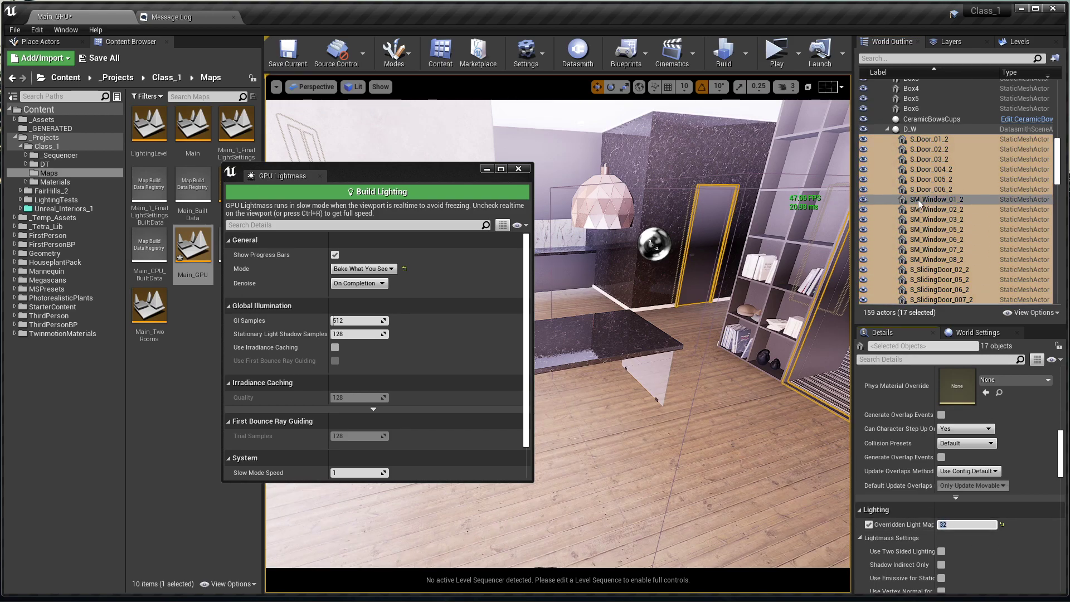
# Select Box to Box6 in the outliner and examine their light map resolution setting.
pyautogui.scroll(5, 919, 197)
pyautogui.click(920, 197)
pyautogui.keyDown('shift'); pyautogui.click(917, 148); pyautogui.keyUp('shift')
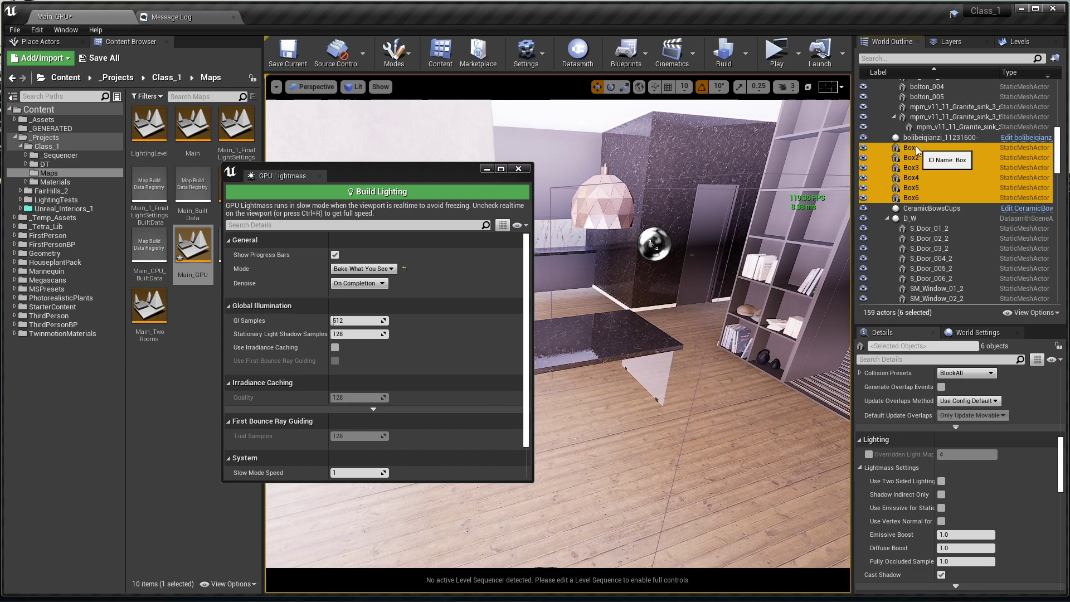
# Select S_CeilingLamp and all S_Kitchen meshes up to S_Kitchen_17 and set their overridden light map resolution to 32.
pyautogui.scroll(10, 948, 234)
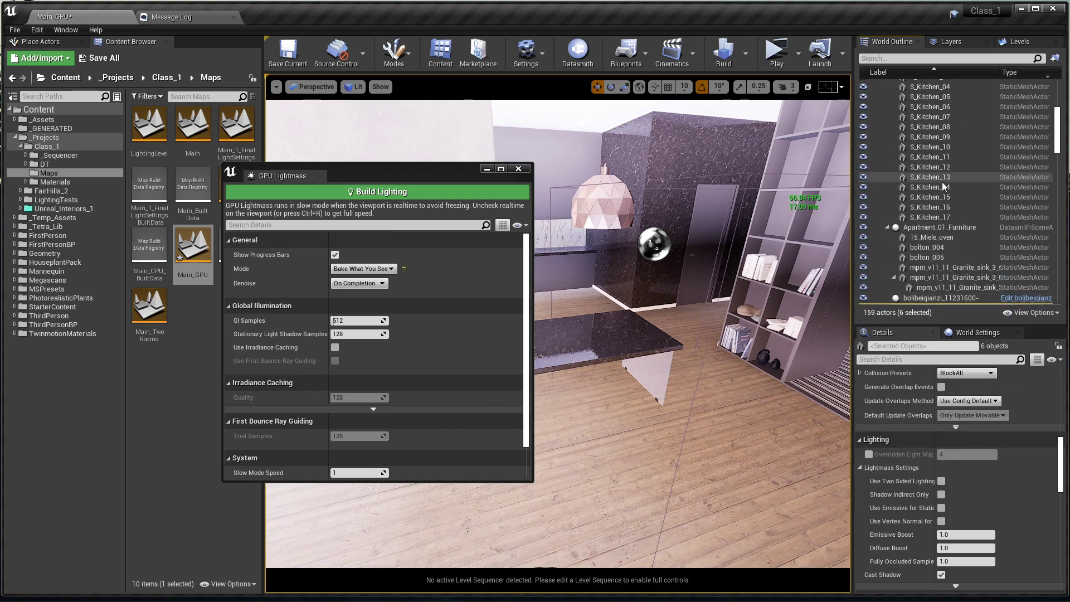
pyautogui.click(937, 218)
pyautogui.scroll(5, 943, 167)
pyautogui.keyDown('shift'); pyautogui.click(944, 159); pyautogui.keyUp('shift')
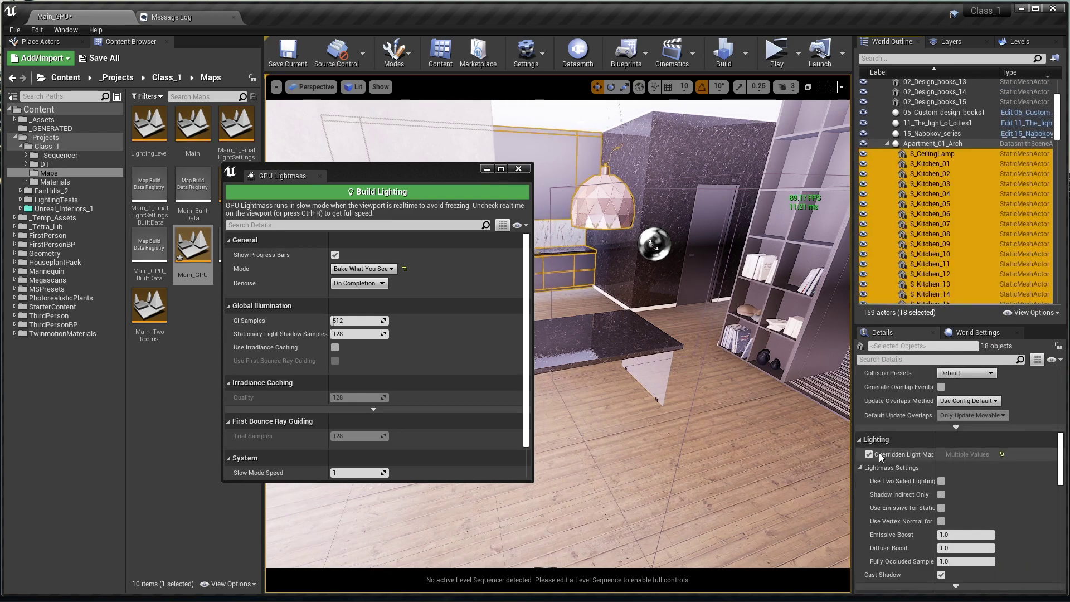
pyautogui.click(976, 456)
pyautogui.write('32')
pyautogui.press('Return')
# Review the actors in the outliner, clear the selection and look around the kitchen and shelf area.
pyautogui.scroll(5, 992, 175)
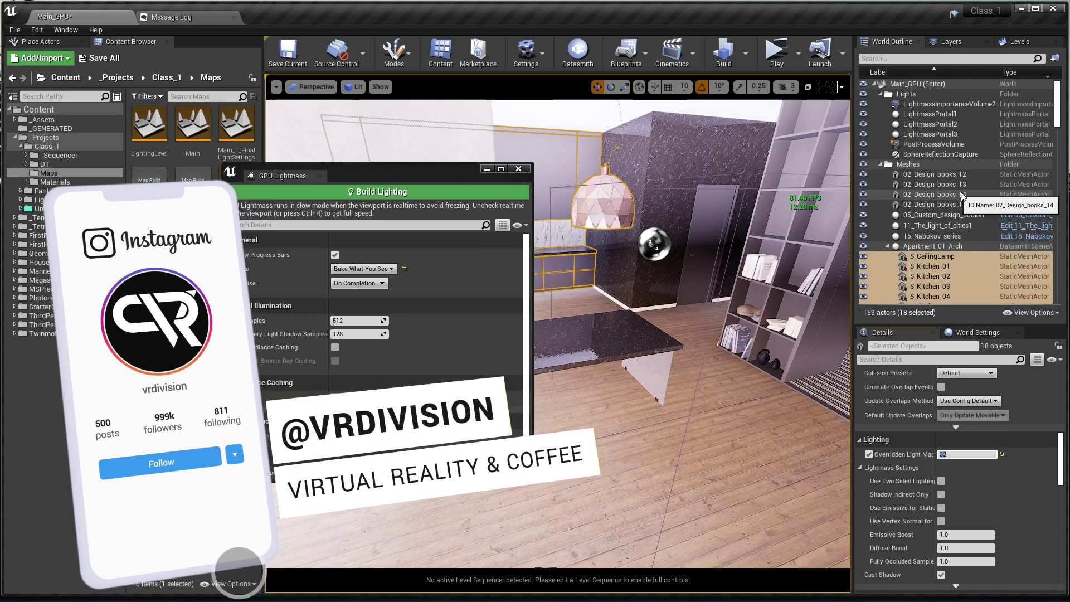
pyautogui.scroll(-6, 942, 159)
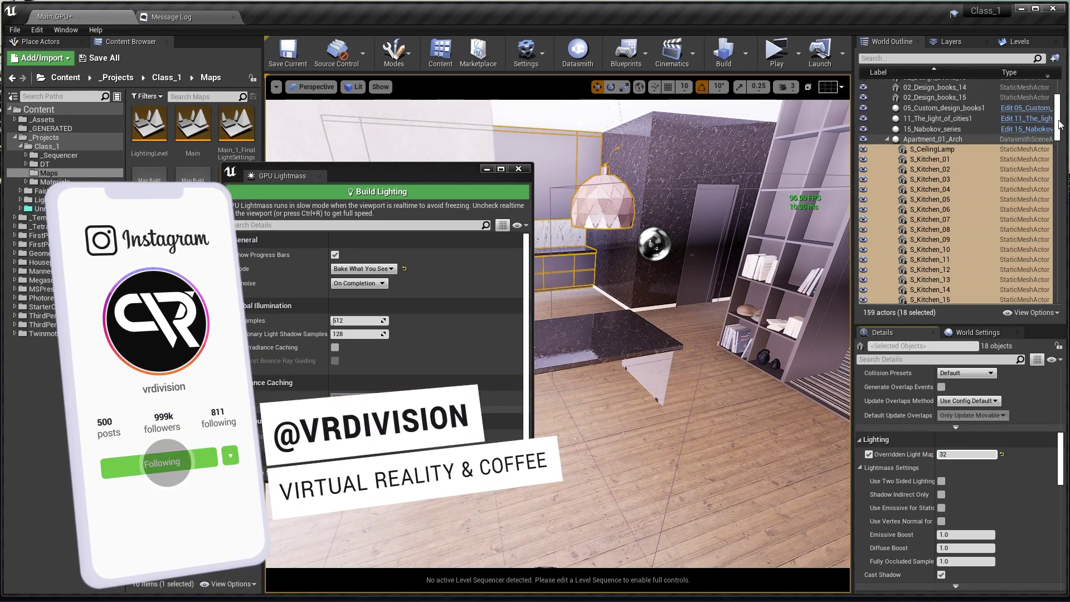
pyautogui.moveTo(1058, 130); pyautogui.dragTo(1065, 227)
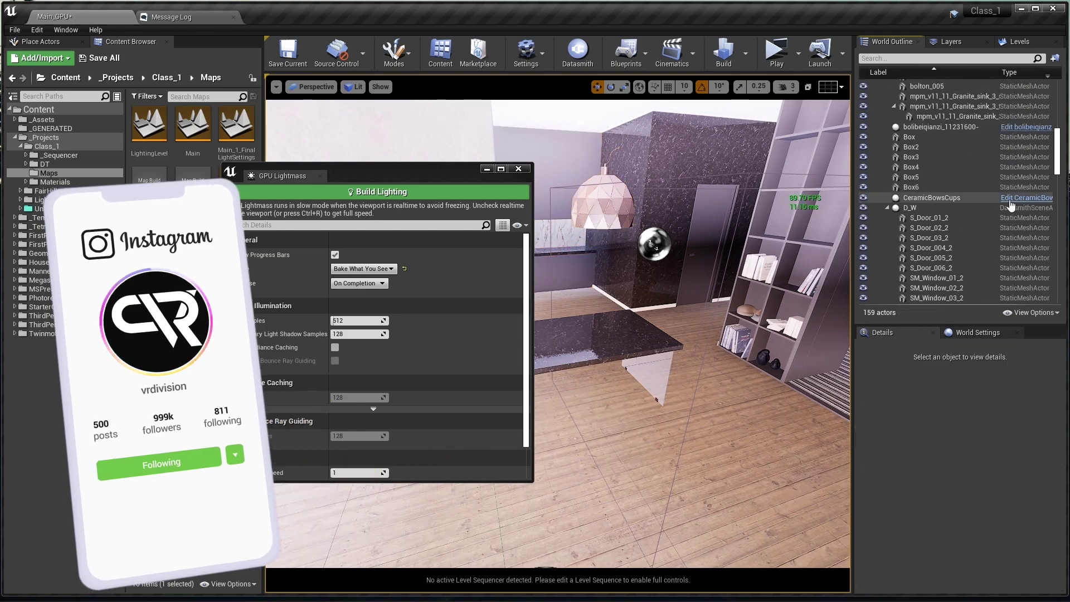
pyautogui.moveTo(725, 290); pyautogui.dragTo(775, 300, button='right')
pyautogui.press('s')
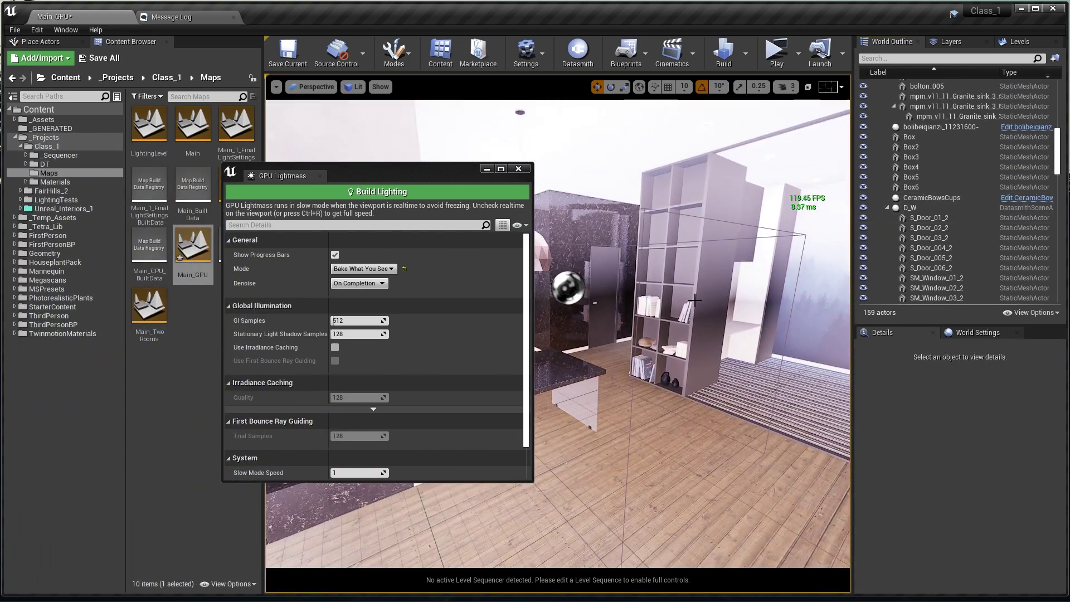
pyautogui.moveTo(683, 303); pyautogui.dragTo(666, 303, button='right')
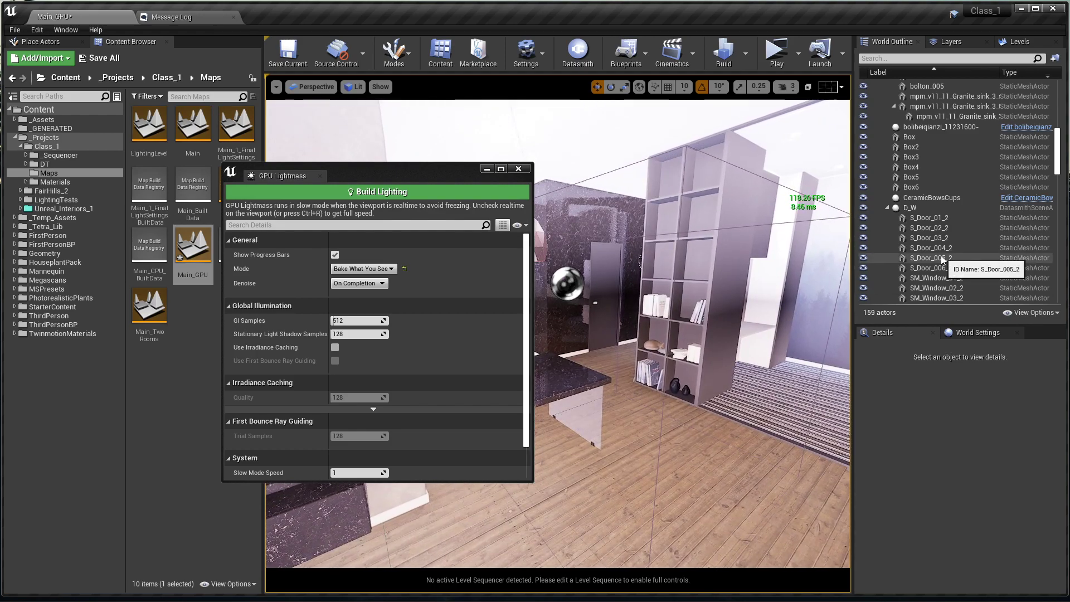
pyautogui.moveTo(780, 279); pyautogui.dragTo(702, 280, button='right')
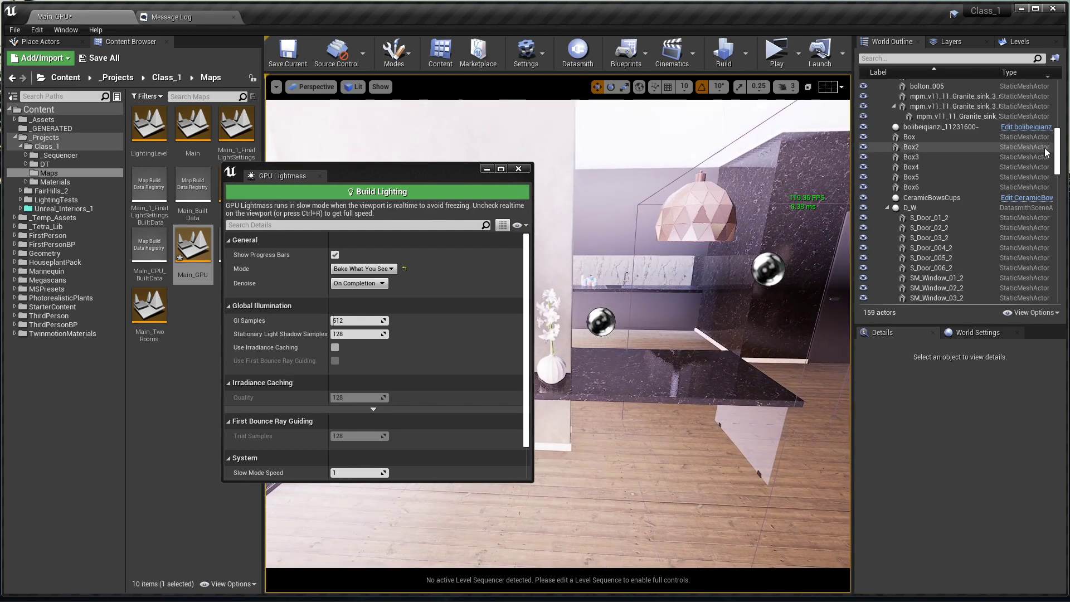
pyautogui.moveTo(1057, 149); pyautogui.dragTo(1057, 244)
pyautogui.moveTo(742, 290); pyautogui.dragTo(789, 273, button='right')
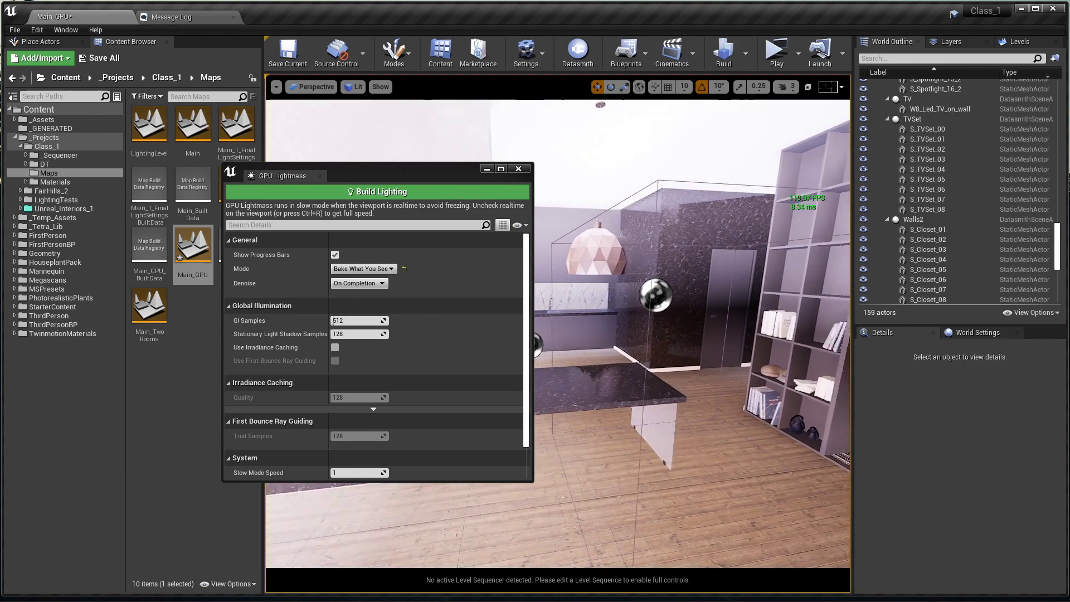
pyautogui.moveTo(584, 274); pyautogui.dragTo(575, 271, button='right')
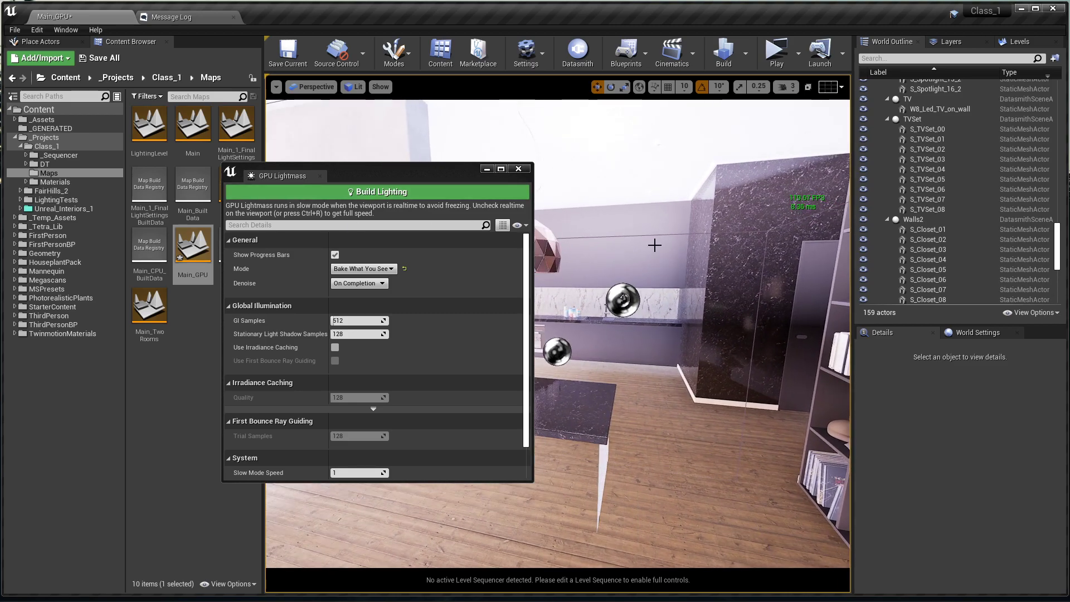
# Save the Main_GPU level and start building the lighting with GPU Lightmass.
pyautogui.hotkey('ctrl', 's')
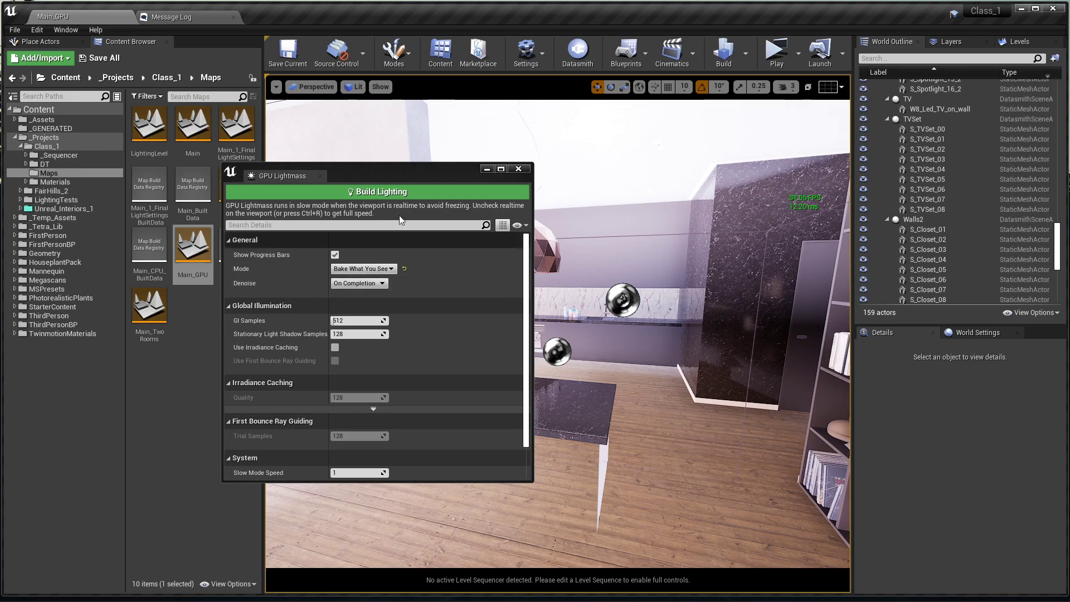
pyautogui.click(379, 191)
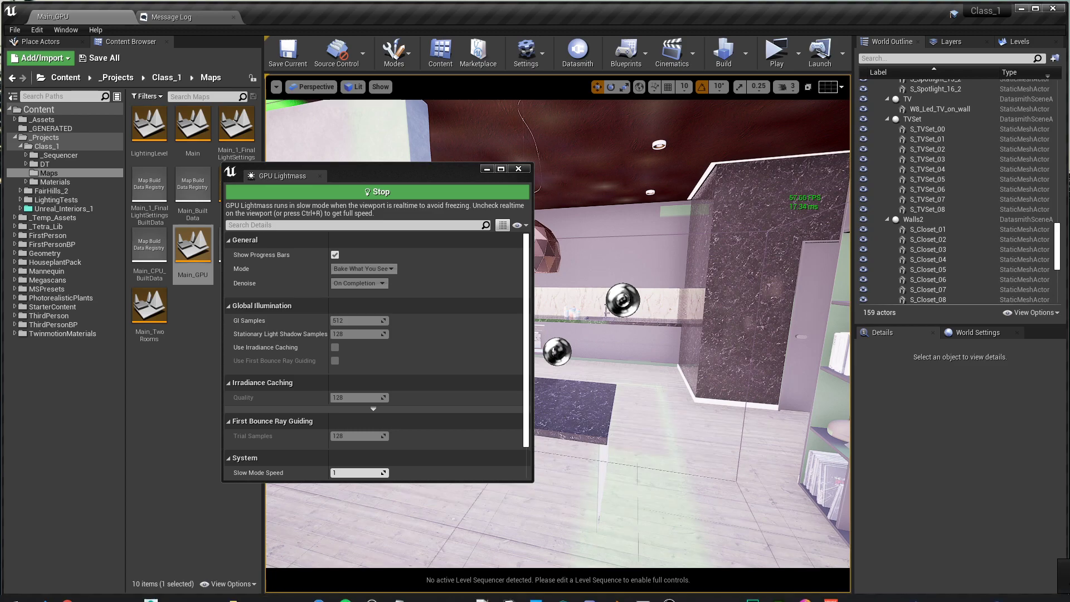
# Switch to OBS and view the properties of the Video Capture Device source.
pyautogui.click(703, 591)
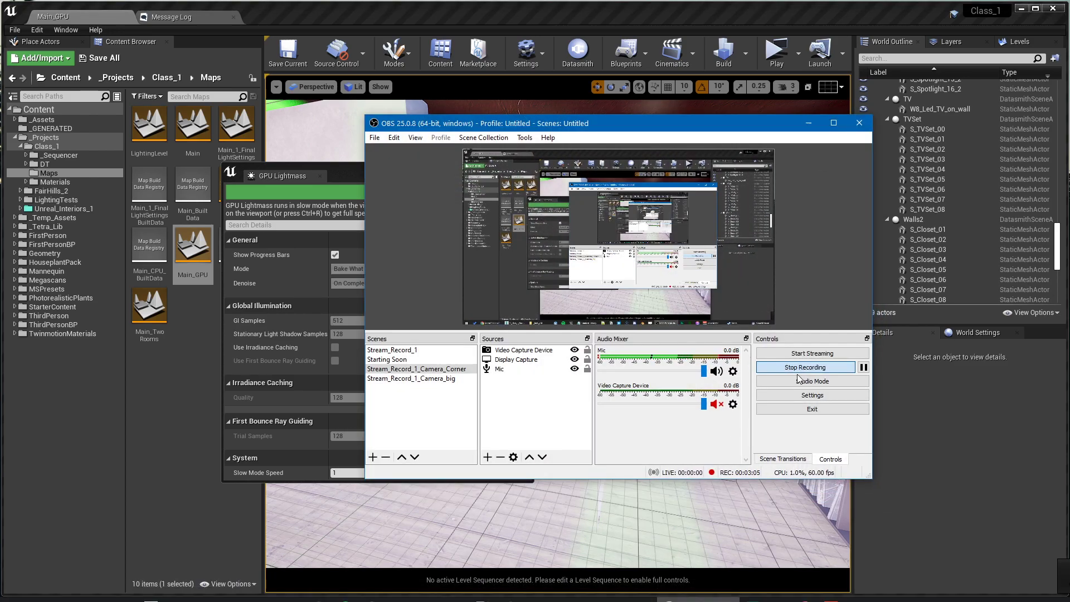
pyautogui.doubleClick(527, 351)
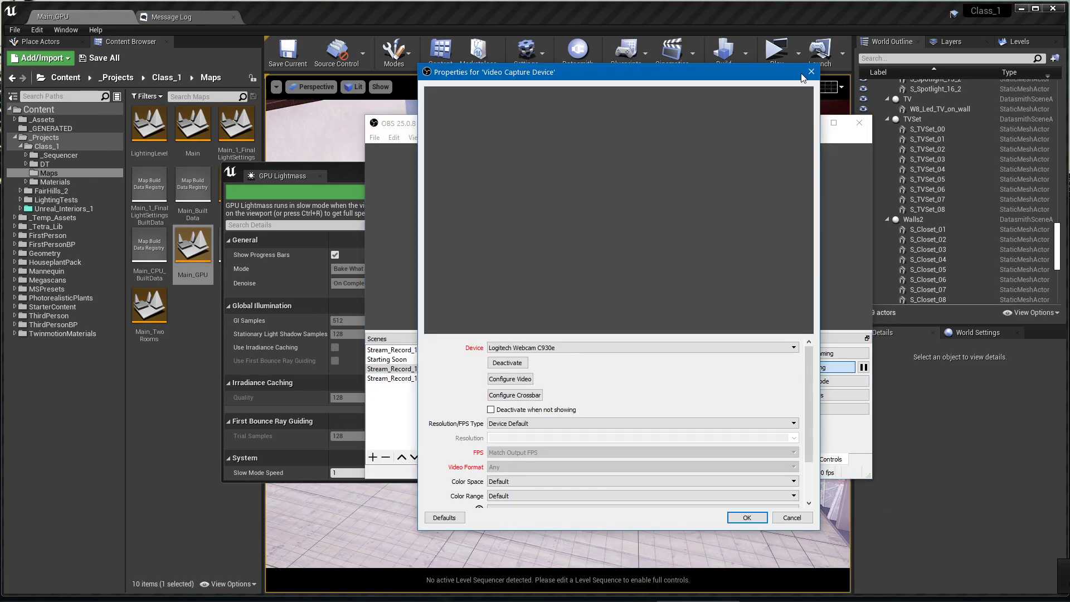
pyautogui.click(812, 72)
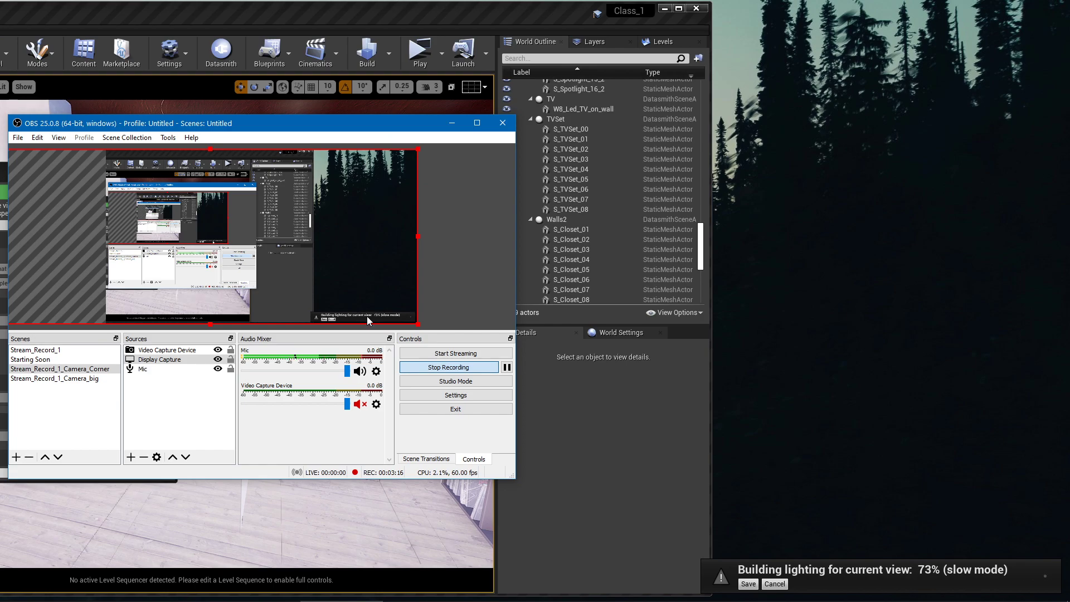
# Look around the living room during the lighting build and switch to OBS to compare the build progress.
pyautogui.moveTo(380, 519); pyautogui.dragTo(301, 516, button='right')
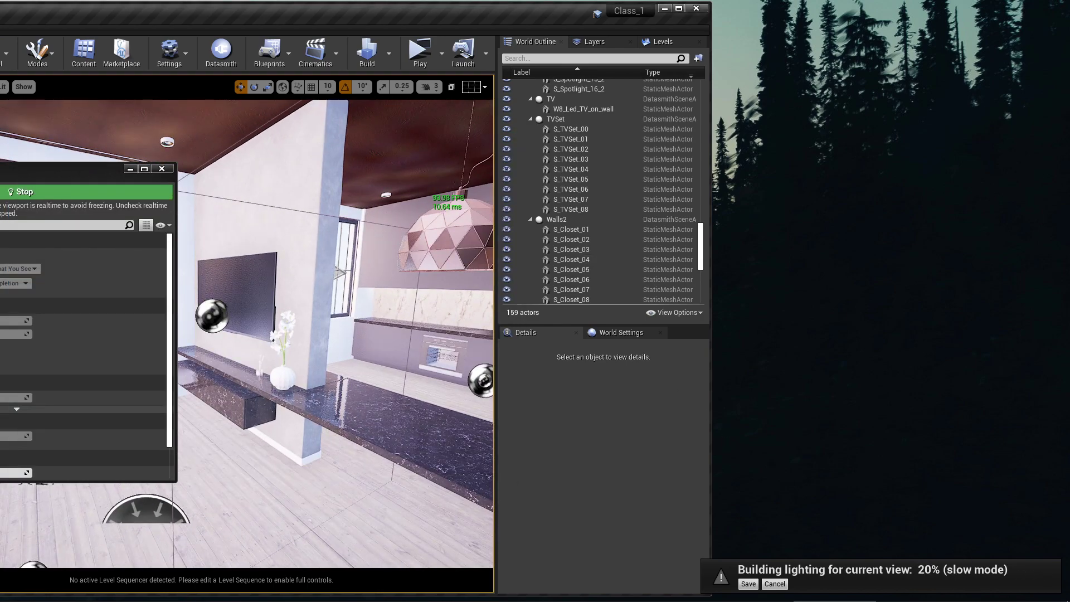
pyautogui.moveTo(245, 335); pyautogui.dragTo(299, 335, button='right')
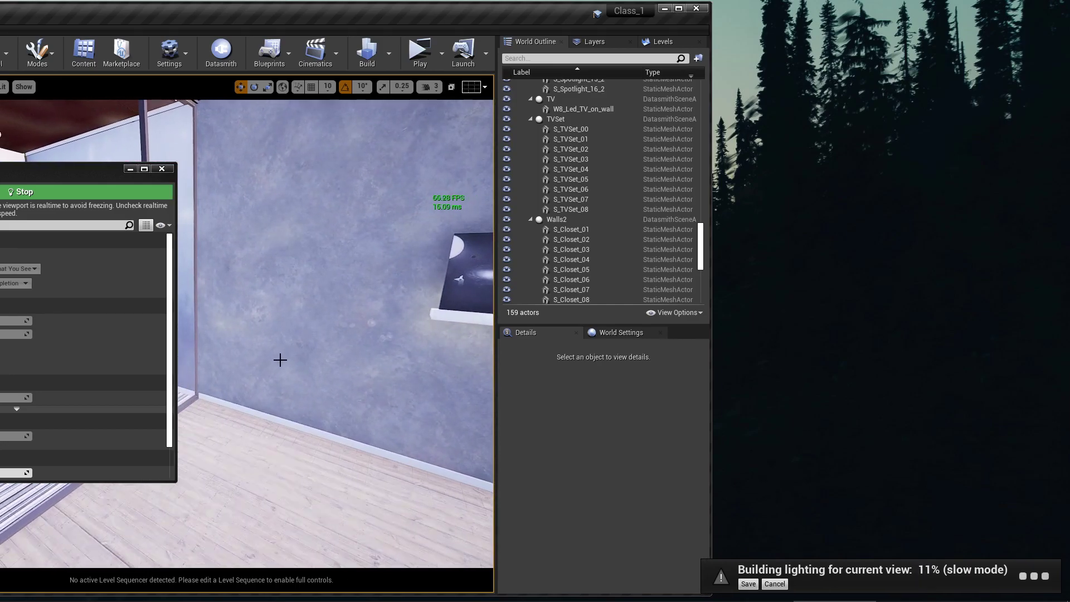
pyautogui.hotkey('alt', 'Tab')
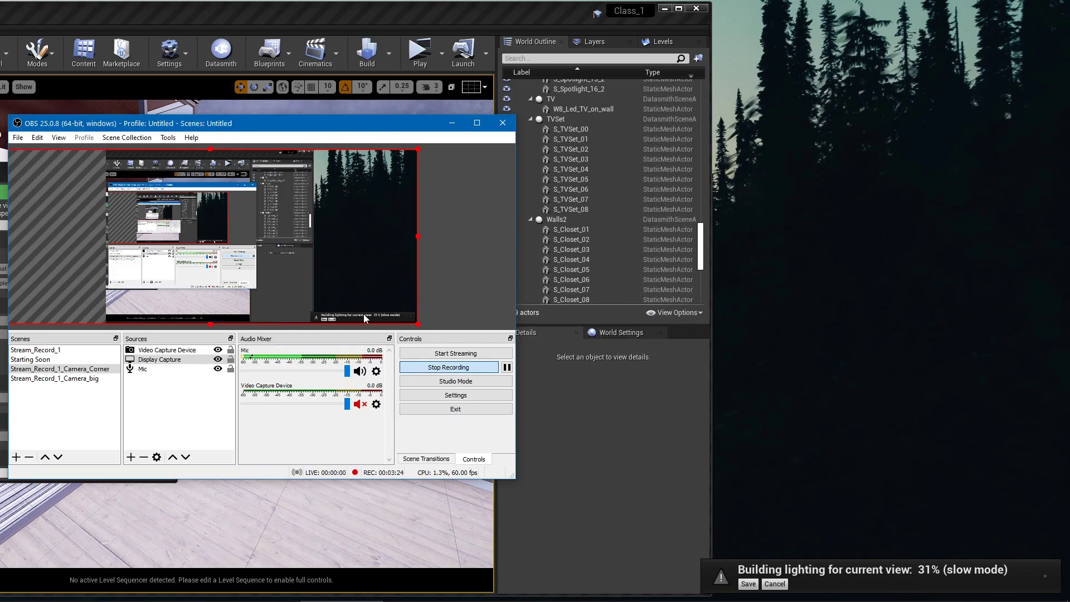
pyautogui.moveTo(293, 213); pyautogui.dragTo(755, 212)
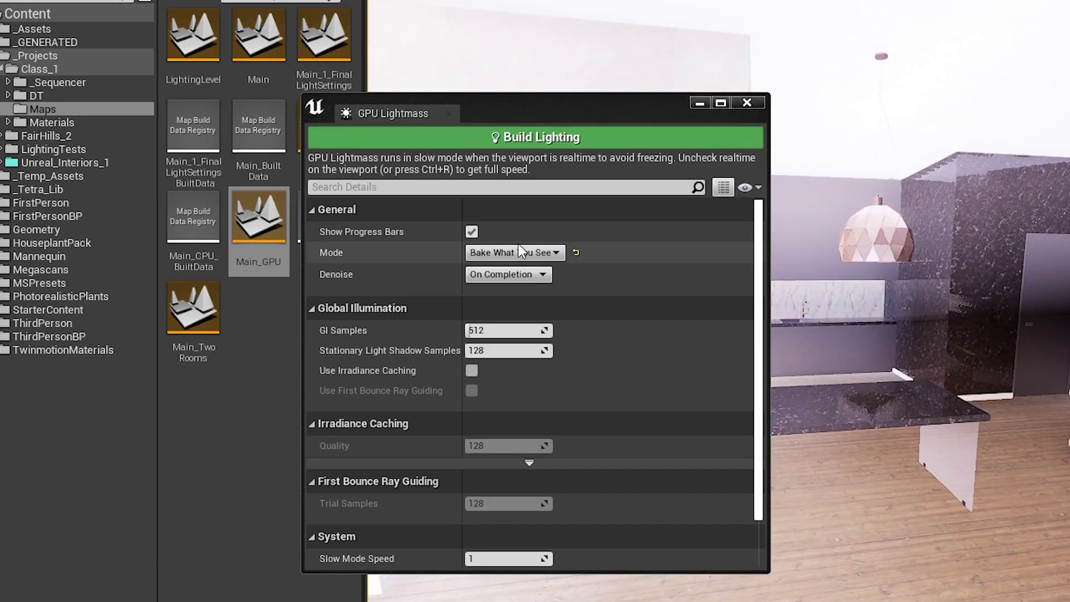
# Set the GPU Lightmass mode to Full Bake and start building the lighting.
pyautogui.click(373, 269)
pyautogui.click(528, 266)
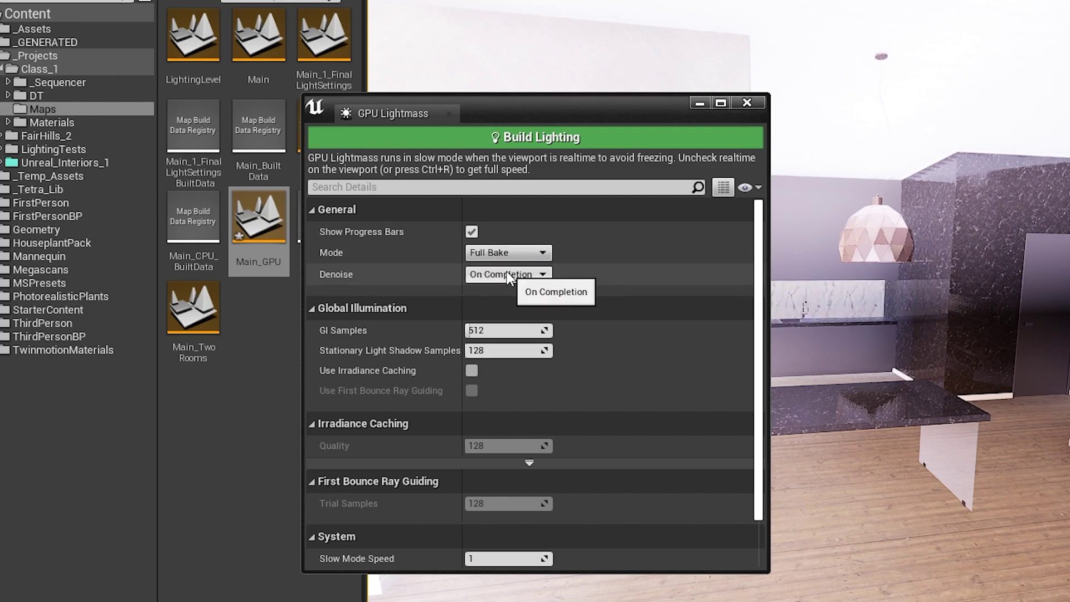
pyautogui.click(553, 137)
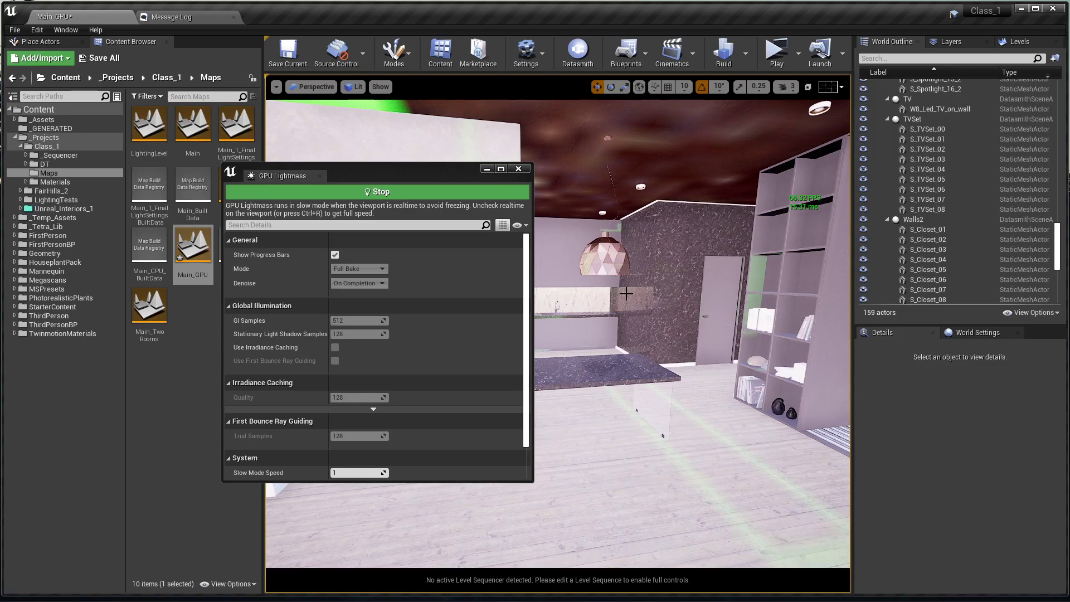
# Move the GPU Lightmass window clear of the viewport and examine the room's lighting during the full bake.
pyautogui.moveTo(626, 293); pyautogui.dragTo(700, 360, button='right')
pyautogui.moveTo(475, 175); pyautogui.dragTo(266, 308)
pyautogui.moveTo(556, 304); pyautogui.dragTo(630, 380, button='right')
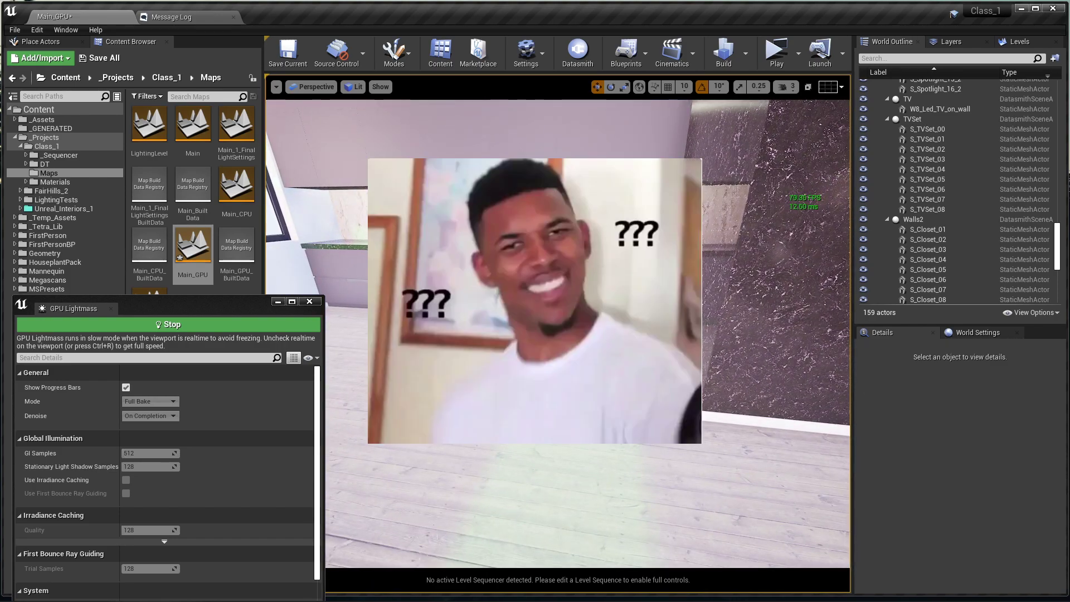
pyautogui.moveTo(581, 398); pyautogui.dragTo(686, 390, button='right')
pyautogui.moveTo(604, 394); pyautogui.dragTo(454, 394, button='right')
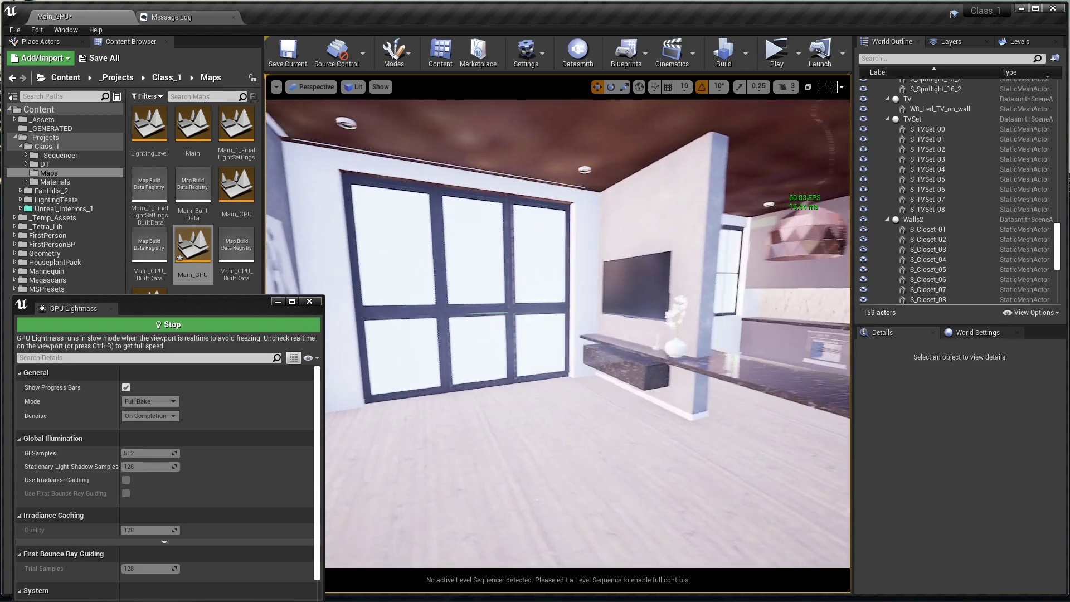
pyautogui.moveTo(658, 385); pyautogui.dragTo(676, 386, button='right')
# Select the SkyLight and try Static mobility during the bake, then return it to Stationary.
pyautogui.click(874, 84)
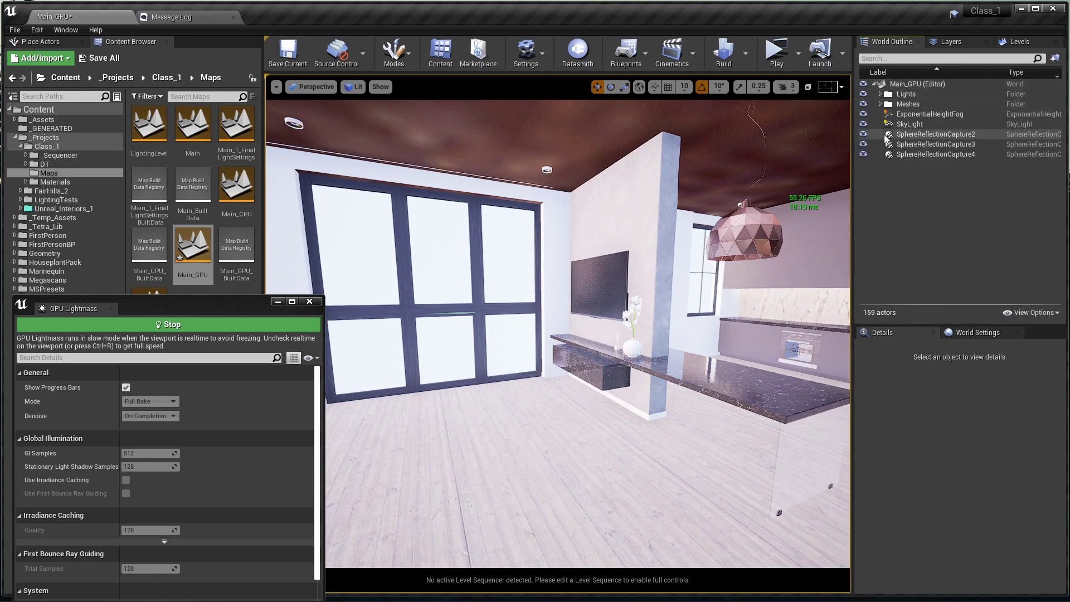
pyautogui.click(899, 124)
pyautogui.scroll(-3, 967, 452)
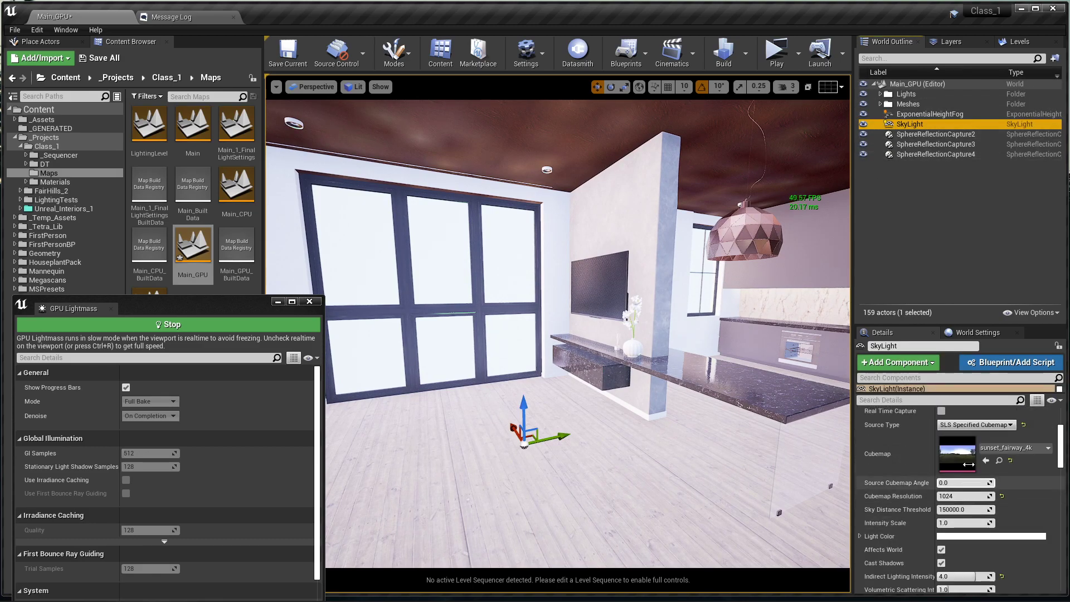
pyautogui.click(962, 446)
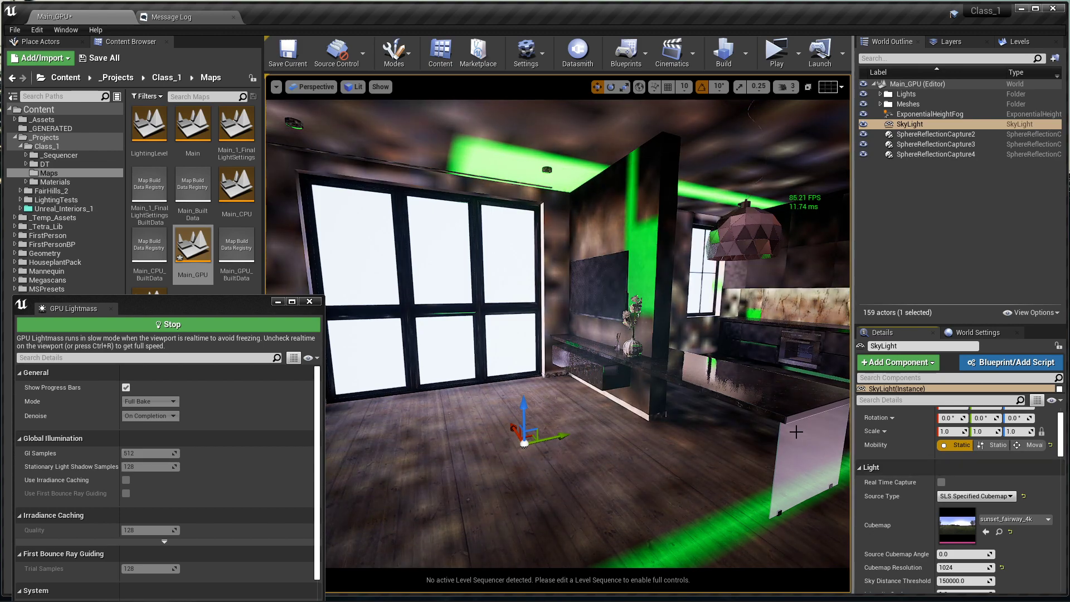
pyautogui.moveTo(739, 434); pyautogui.dragTo(473, 418, button='right')
pyautogui.click(998, 449)
# Stop the running full bake and start building the lighting again.
pyautogui.moveTo(725, 329); pyautogui.dragTo(702, 335, button='right')
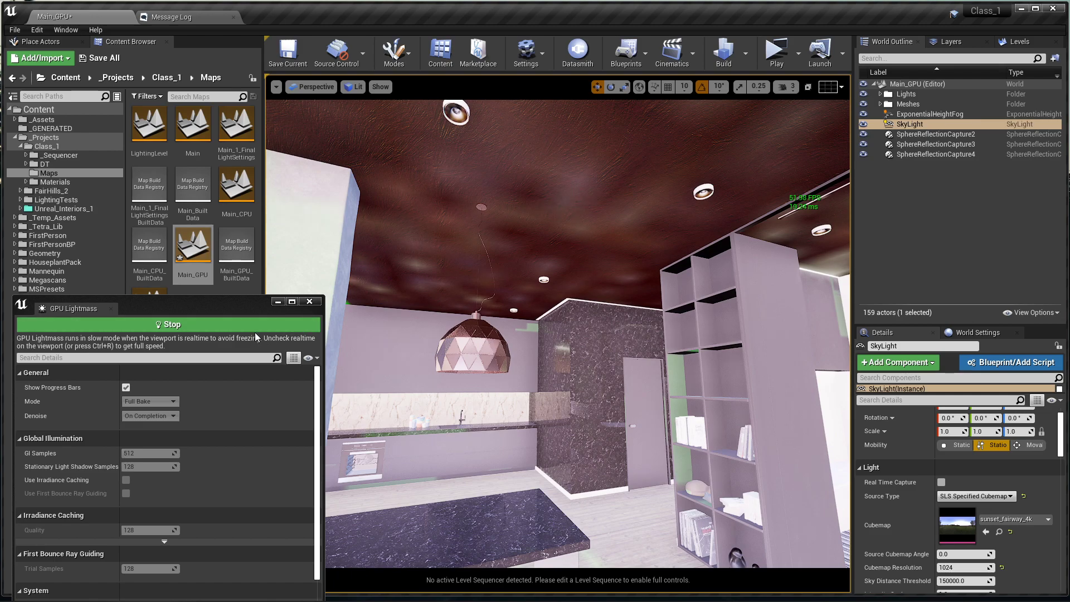
pyautogui.moveTo(446, 351); pyautogui.dragTo(329, 360, button='right')
pyautogui.click(233, 328)
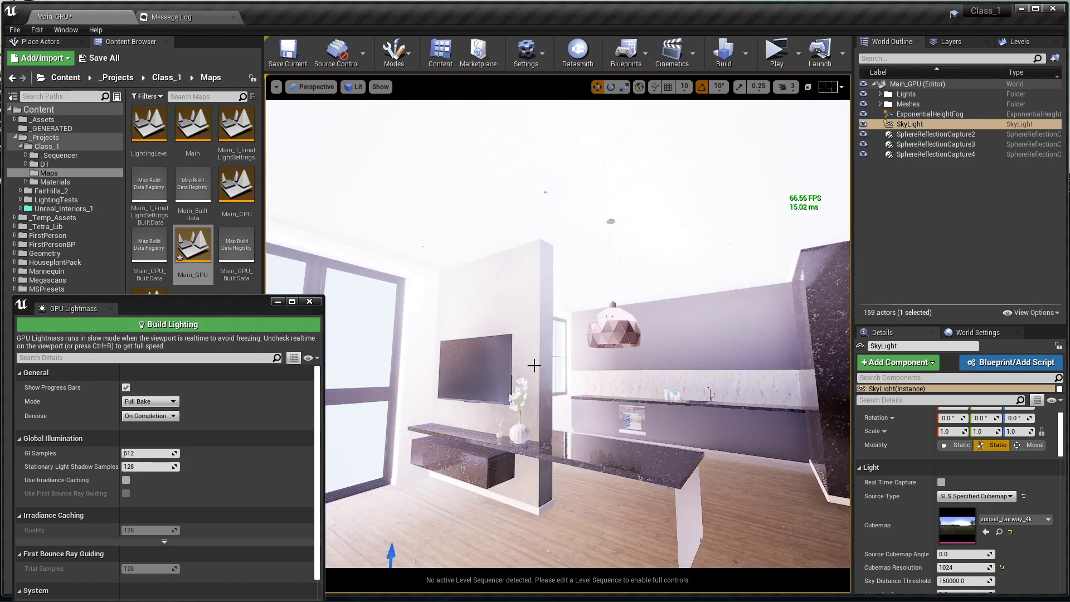
pyautogui.click(218, 325)
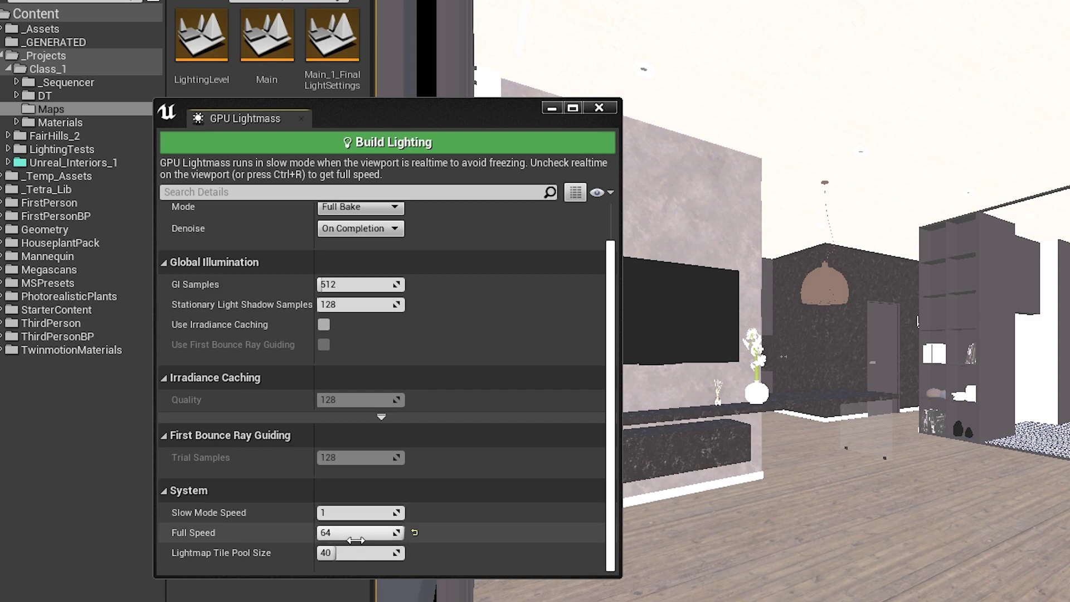
# Reset the GPU Lightmass Full Speed to its default of 16 and return the viewport to Lit mode.
pyautogui.click(414, 533)
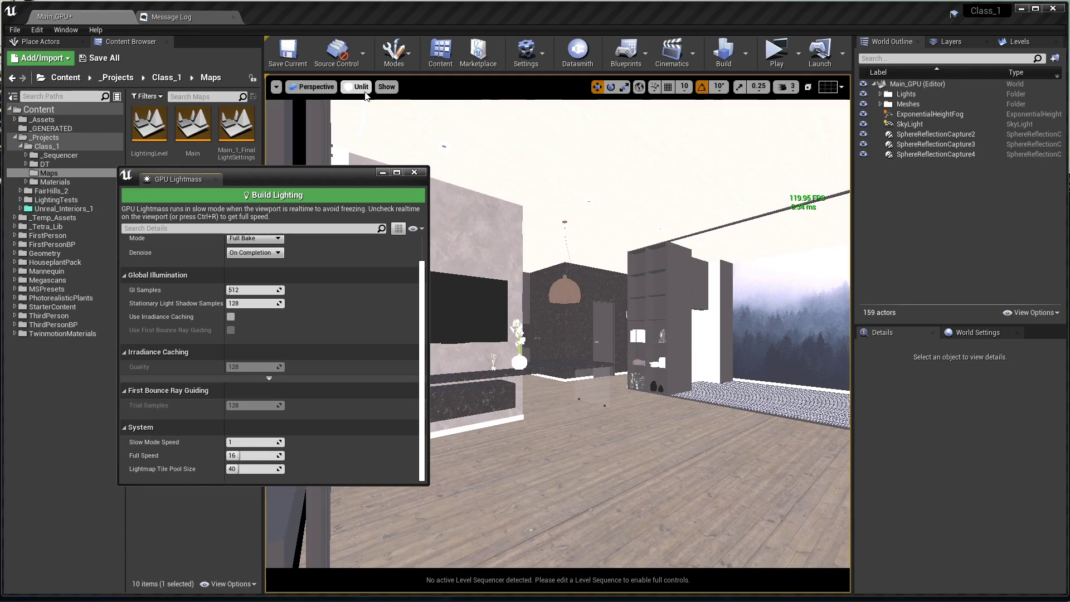
pyautogui.click(361, 87)
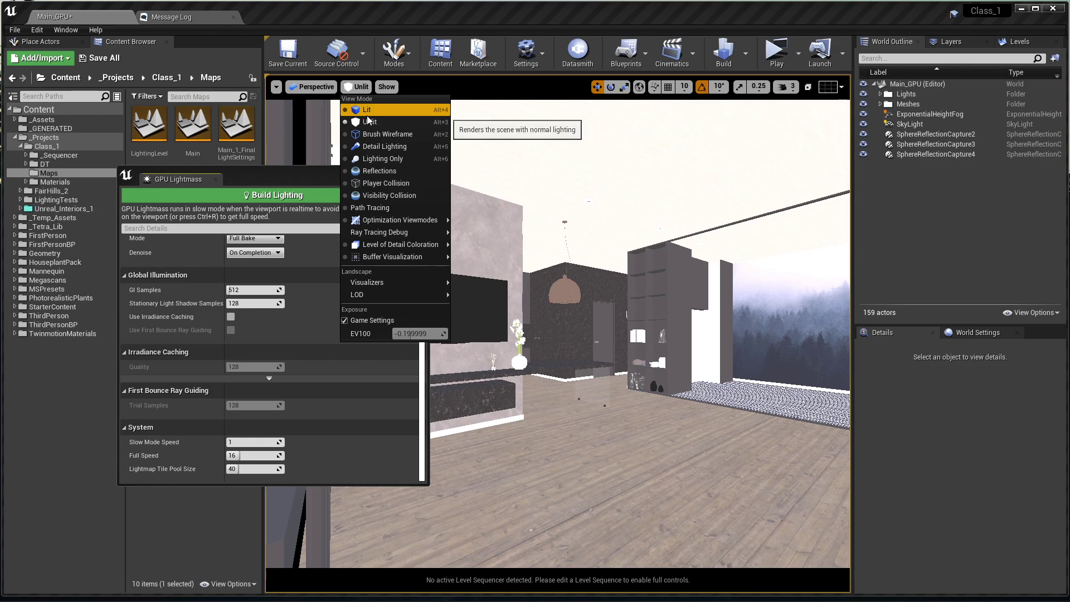
pyautogui.click(368, 110)
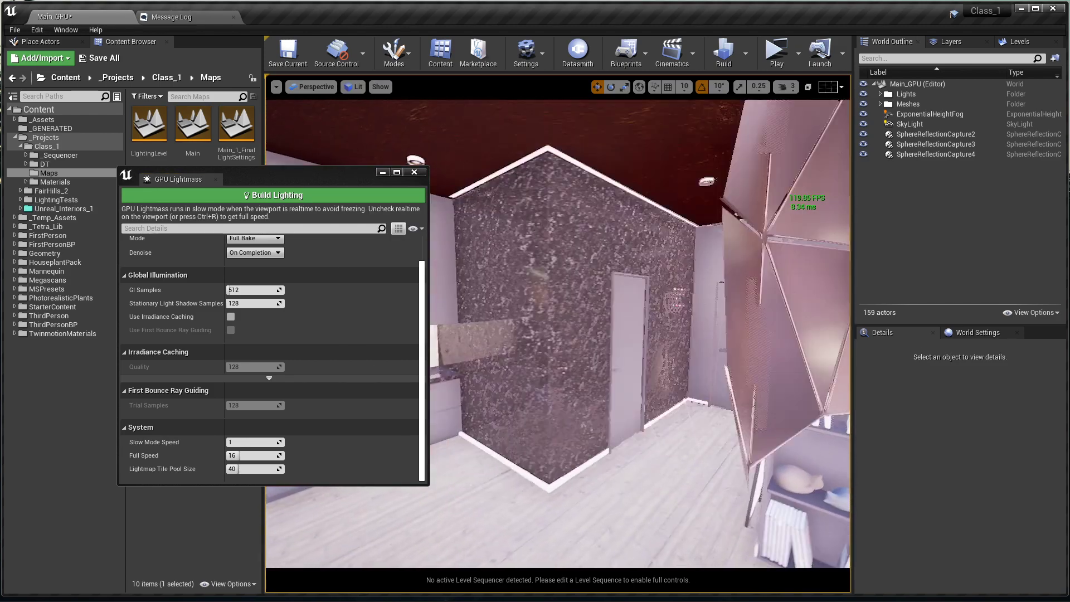
# Select the SkyLight, review its light settings and set its mobility to Static.
pyautogui.click(928, 126)
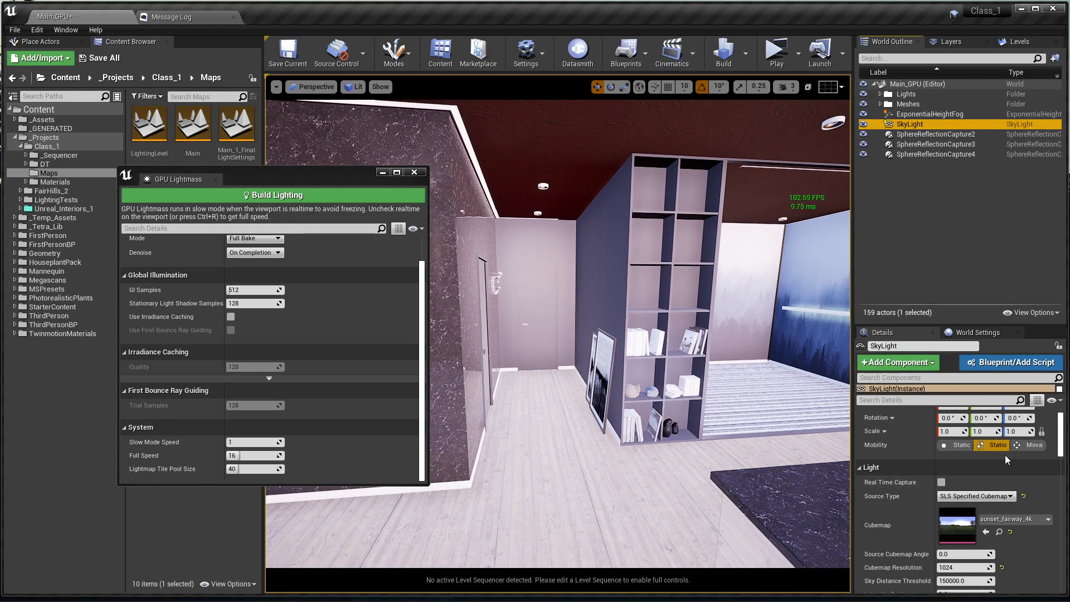
pyautogui.moveTo(780, 472); pyautogui.dragTo(803, 463, button='right')
pyautogui.press('s')
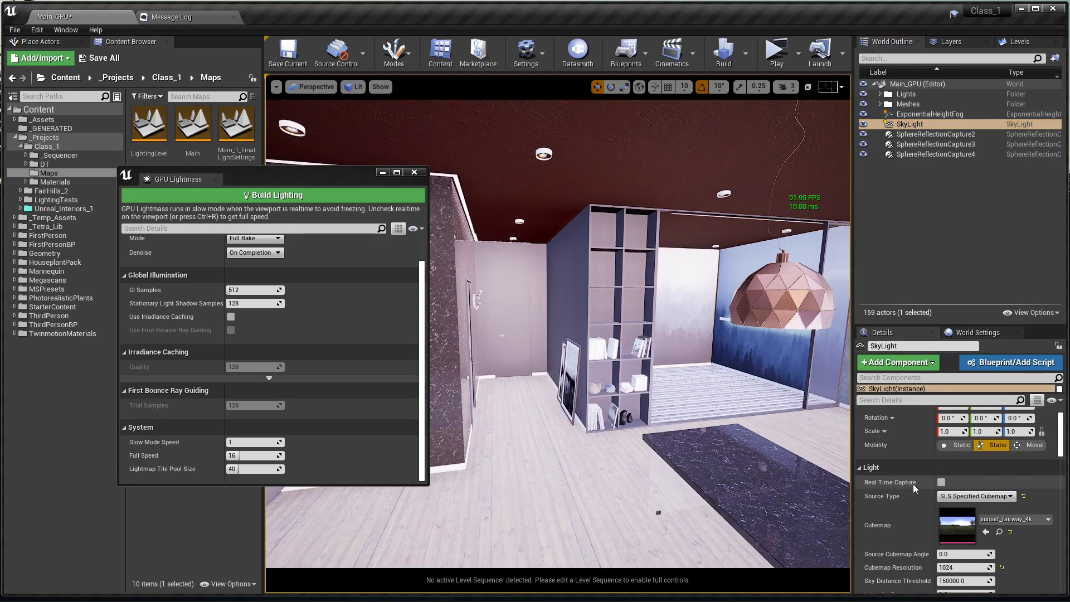
pyautogui.scroll(-2, 922, 466)
pyautogui.scroll(2, 927, 441)
pyautogui.scroll(-3, 918, 480)
pyautogui.scroll(4, 948, 477)
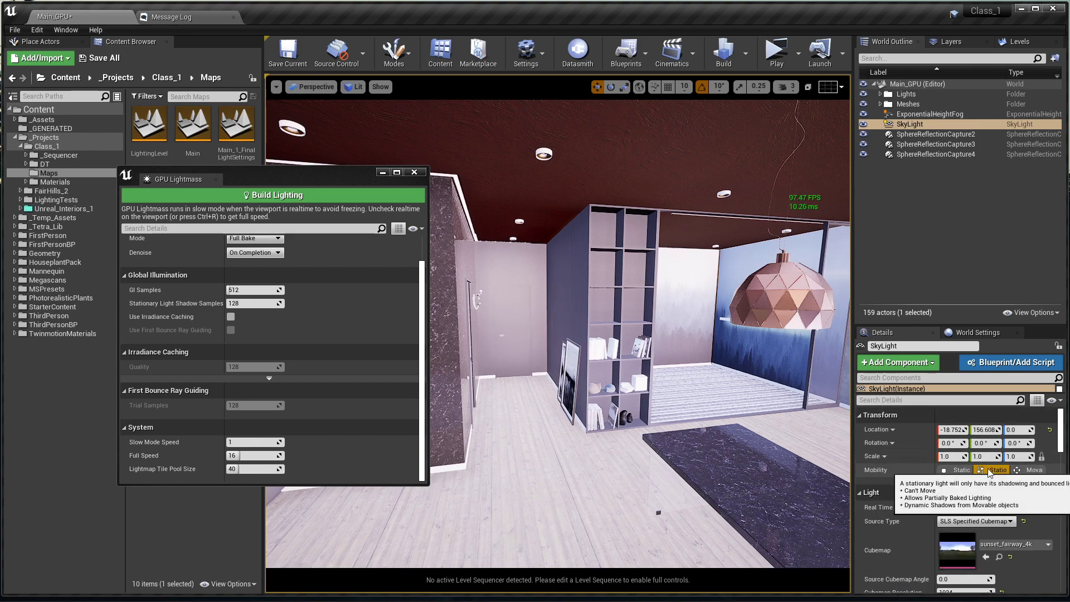
pyautogui.click(948, 473)
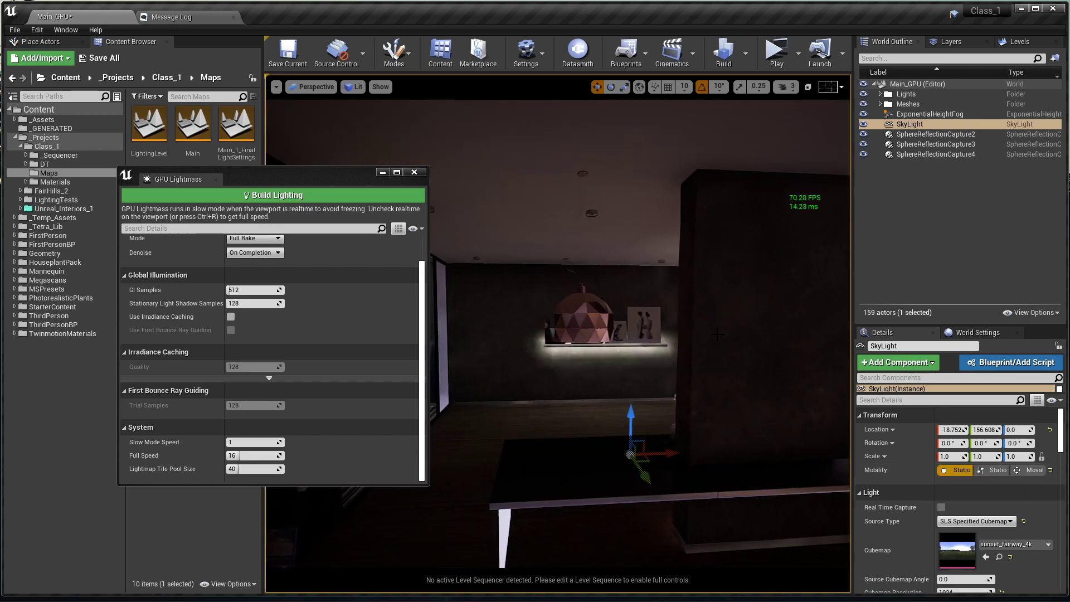
# Inspect the lighting on the shelf wall S_Wall_14, the living room and the kitchen.
pyautogui.press('Escape')
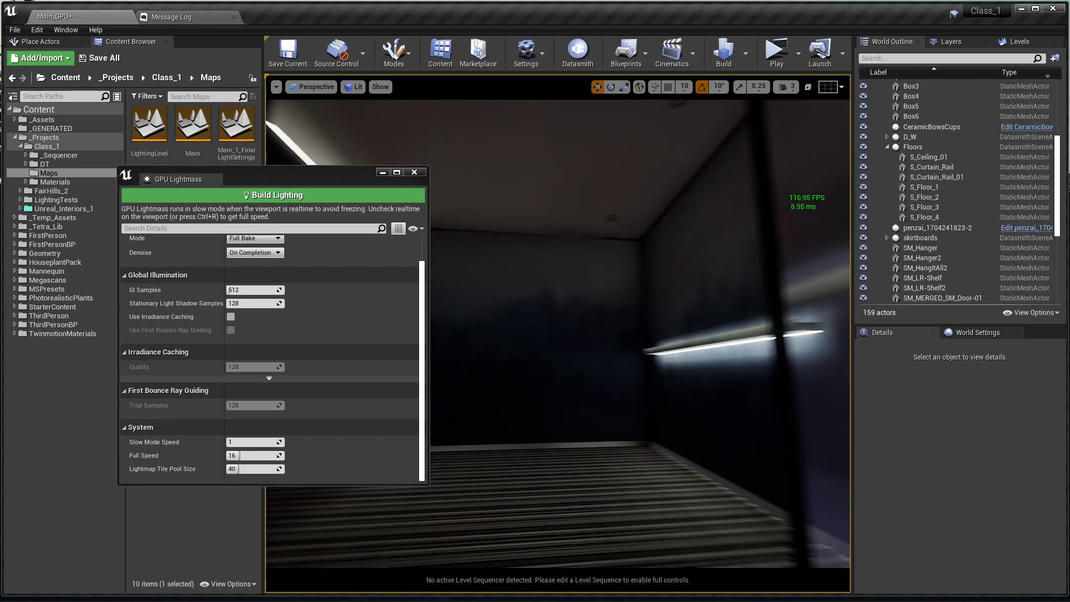
pyautogui.moveTo(669, 335); pyautogui.dragTo(714, 346, button='right')
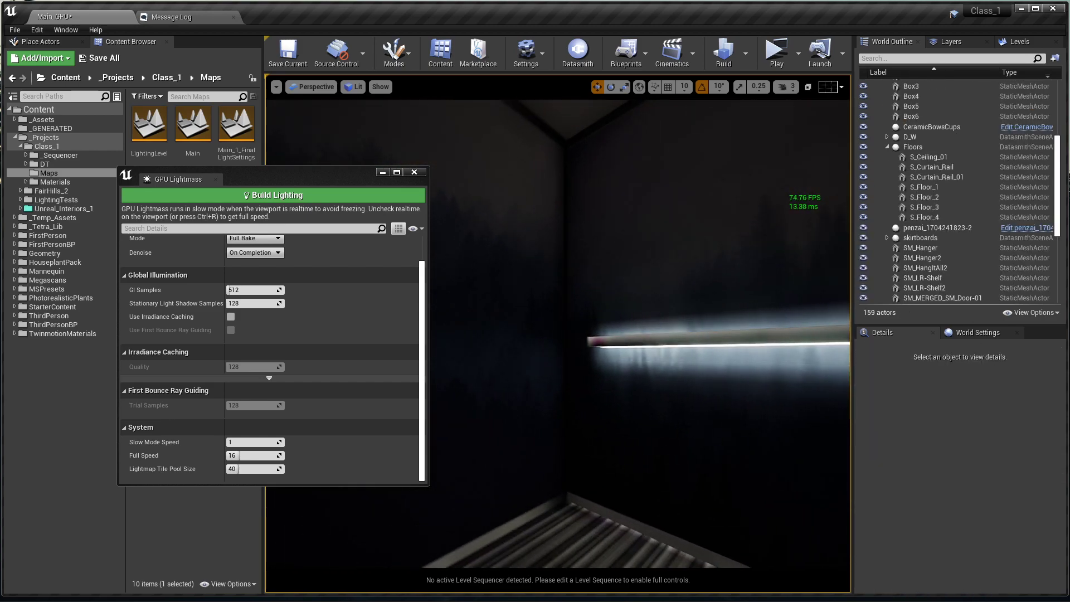
pyautogui.click(709, 268)
pyautogui.moveTo(708, 279); pyautogui.dragTo(464, 221, button='right')
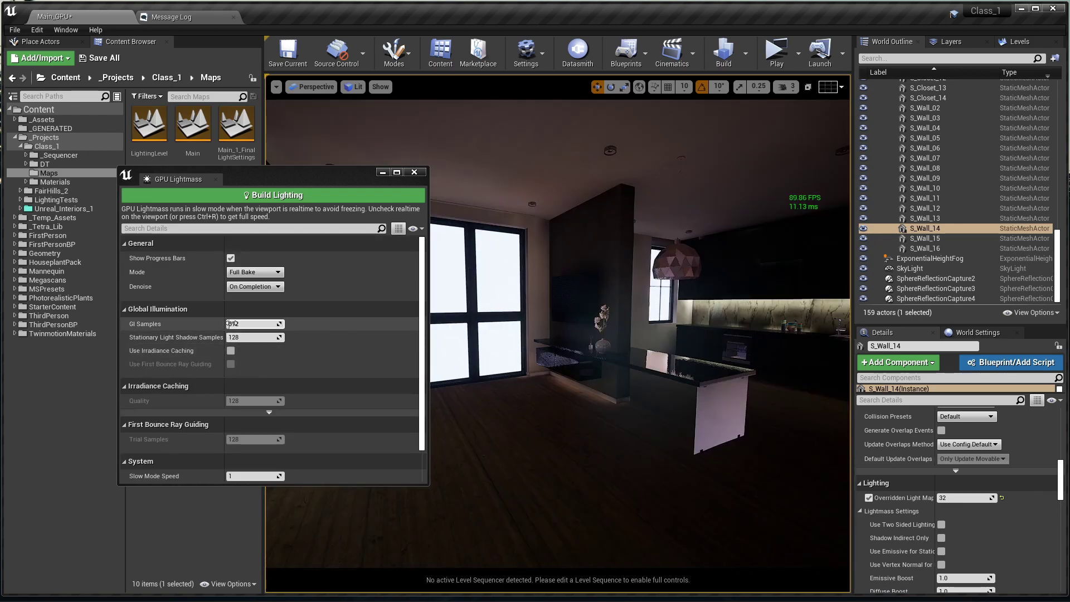
pyautogui.moveTo(535, 334); pyautogui.dragTo(522, 333, button='right')
pyautogui.moveTo(605, 356); pyautogui.dragTo(611, 357, button='right')
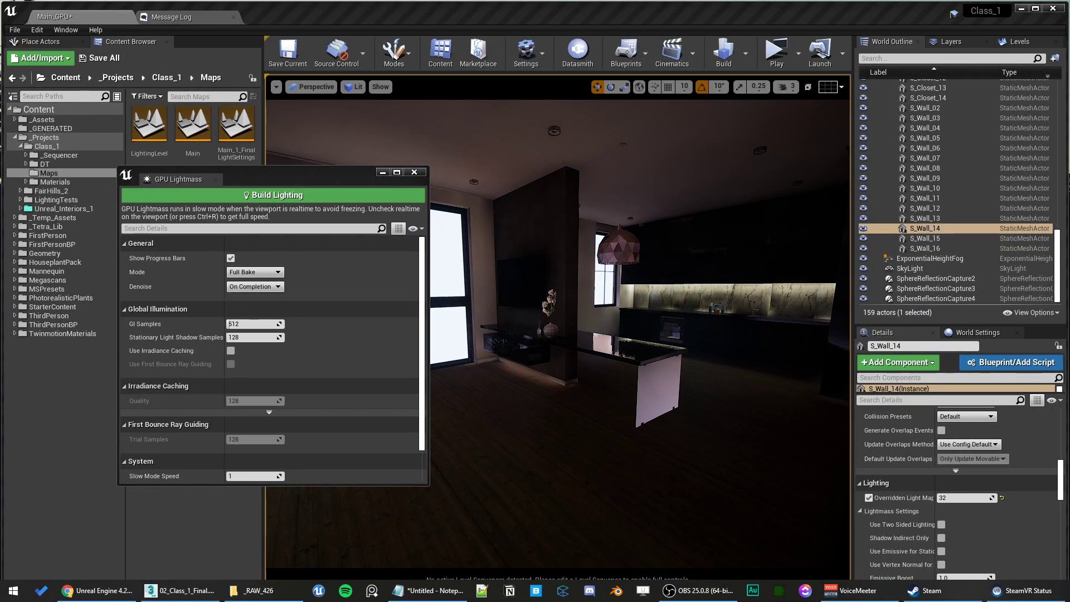
pyautogui.moveTo(685, 460); pyautogui.dragTo(687, 462, button='right')
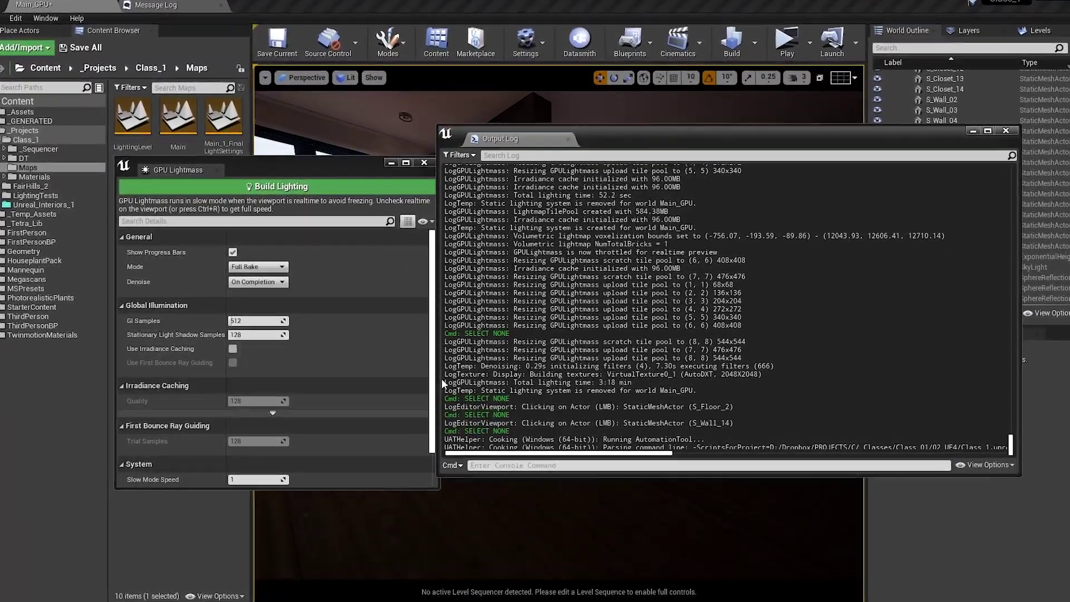
# Check the total lighting time of the GPU Lightmass bake in the Output Log, then minimize the log.
pyautogui.moveTo(456, 384); pyautogui.dragTo(583, 386)
pyautogui.click(640, 386)
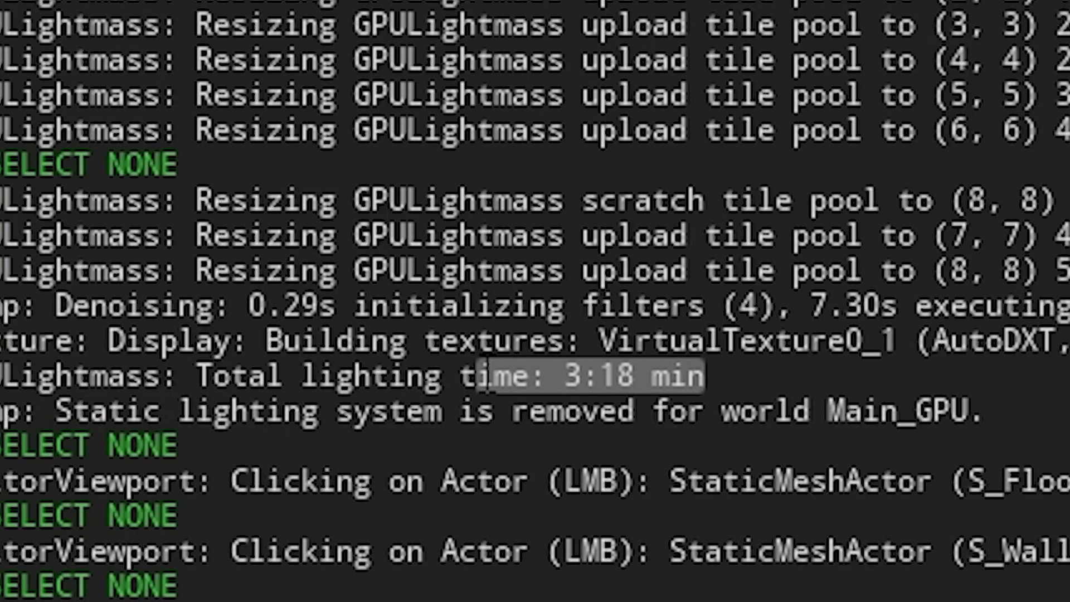
pyautogui.moveTo(744, 380); pyautogui.dragTo(426, 341)
pyautogui.click(644, 384)
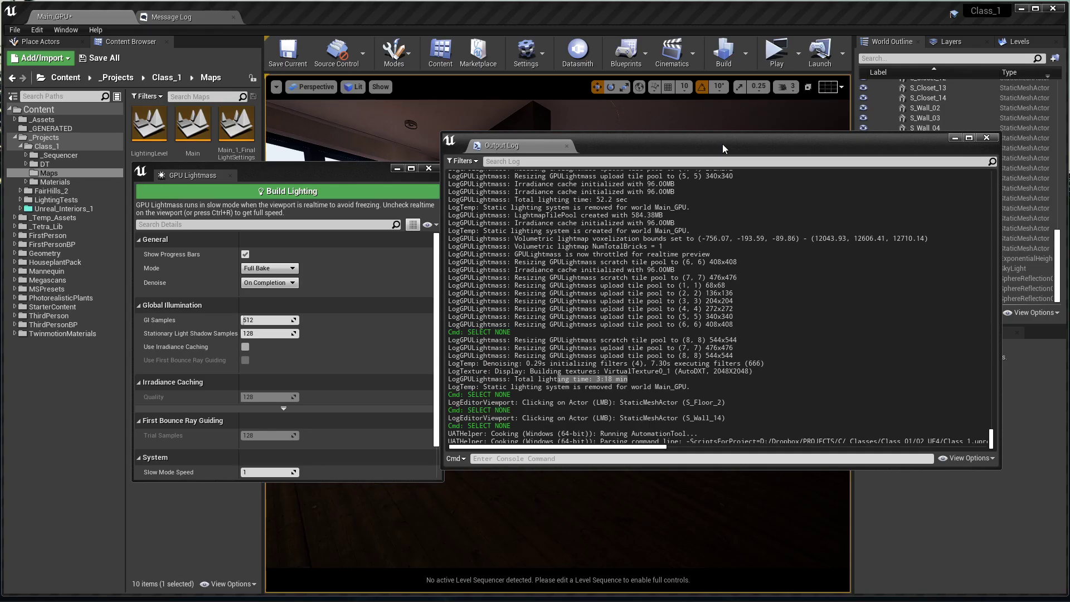
pyautogui.moveTo(723, 147); pyautogui.dragTo(656, 123)
pyautogui.click(887, 115)
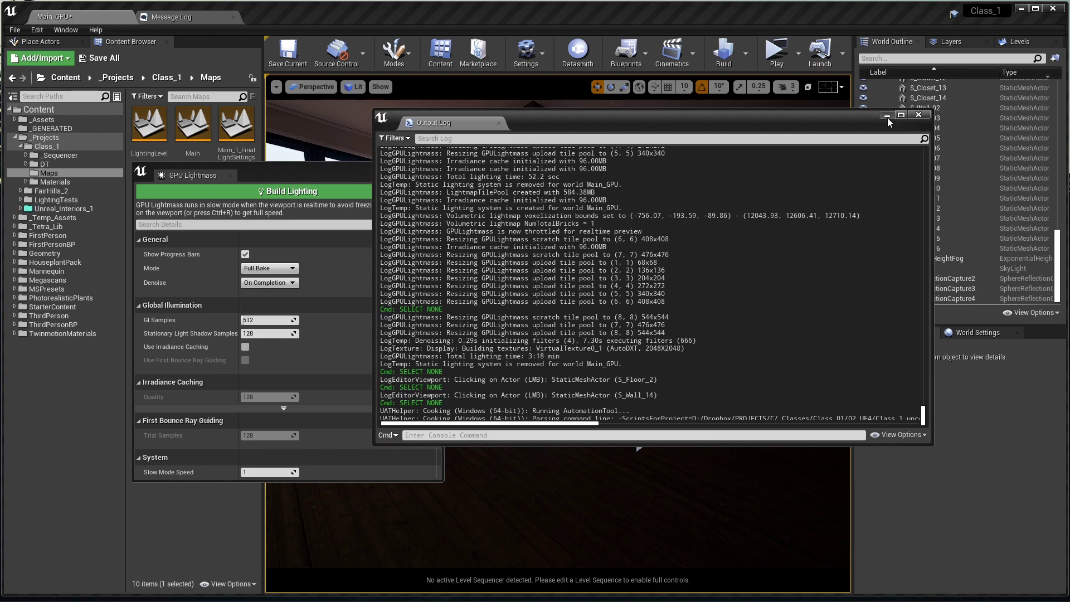
# Select the kitchen backsplash S_Kitchen_15 and set its overridden light map resolution to 256.
pyautogui.moveTo(747, 239); pyautogui.dragTo(758, 215, button='right')
pyautogui.press('g')
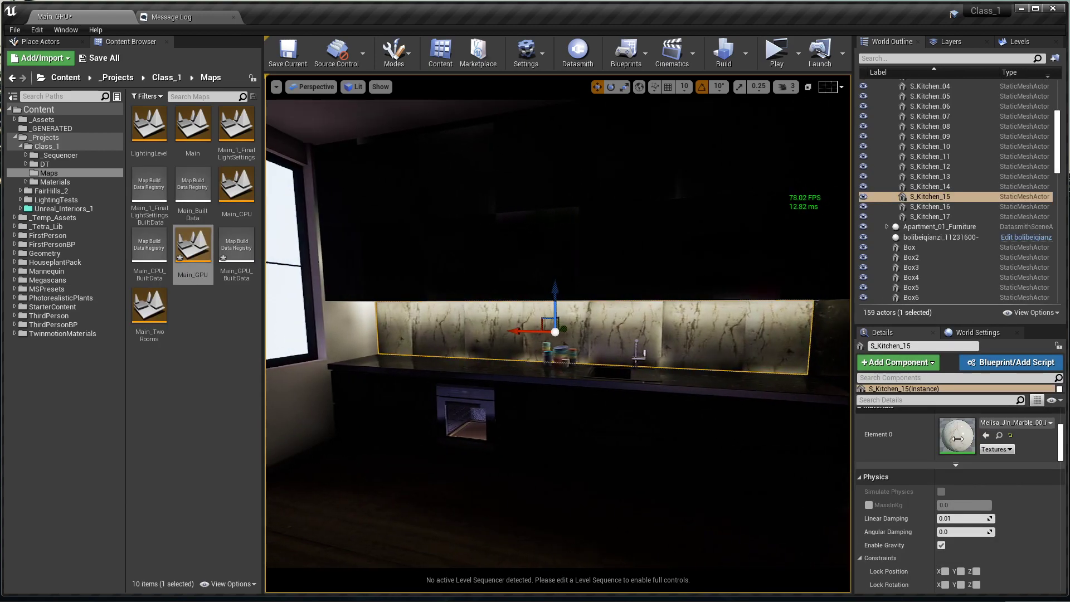
pyautogui.scroll(-8, 955, 479)
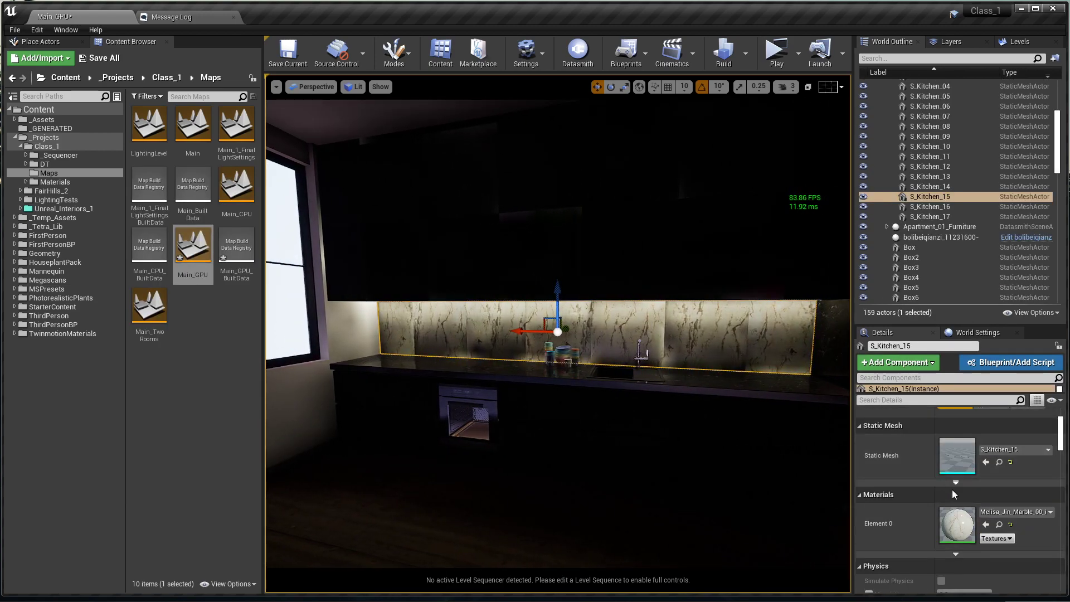
pyautogui.scroll(-5, 967, 506)
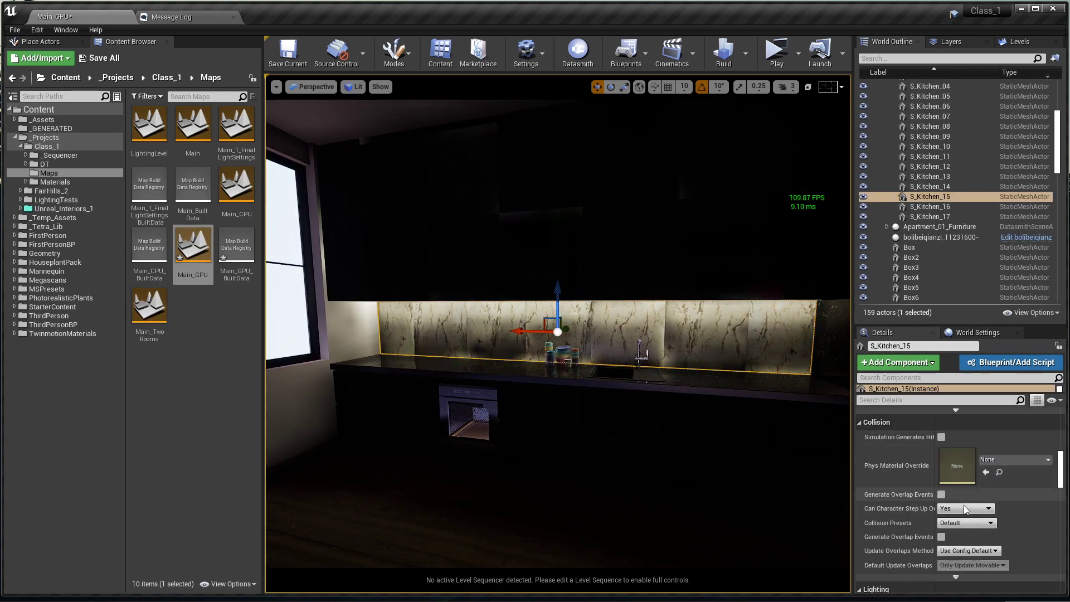
pyautogui.click(952, 515)
pyautogui.write('256')
pyautogui.press('Return')
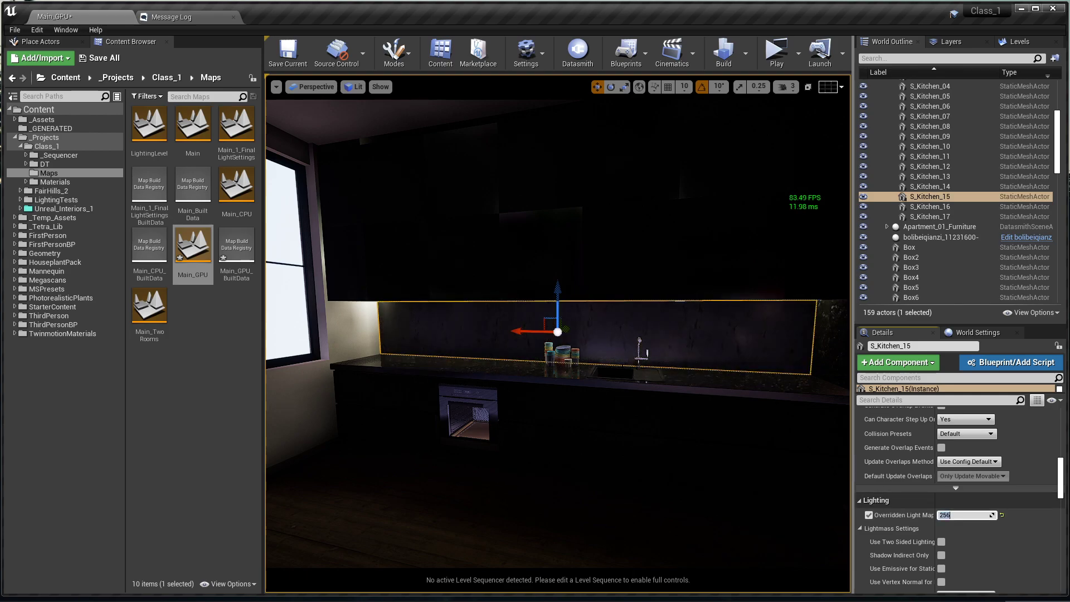
# Select the ceiling S_Ceiling_01 and set its overridden light map resolution to 512.
pyautogui.moveTo(725, 446); pyautogui.dragTo(664, 496, button='right')
pyautogui.click(725, 446)
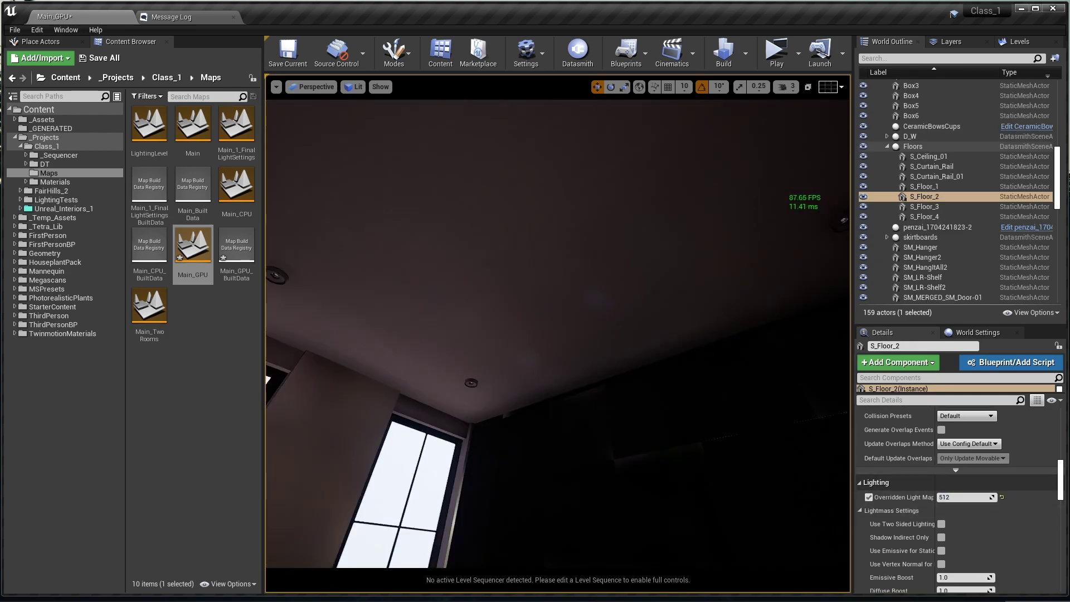
pyautogui.click(557, 251)
pyautogui.click(957, 507)
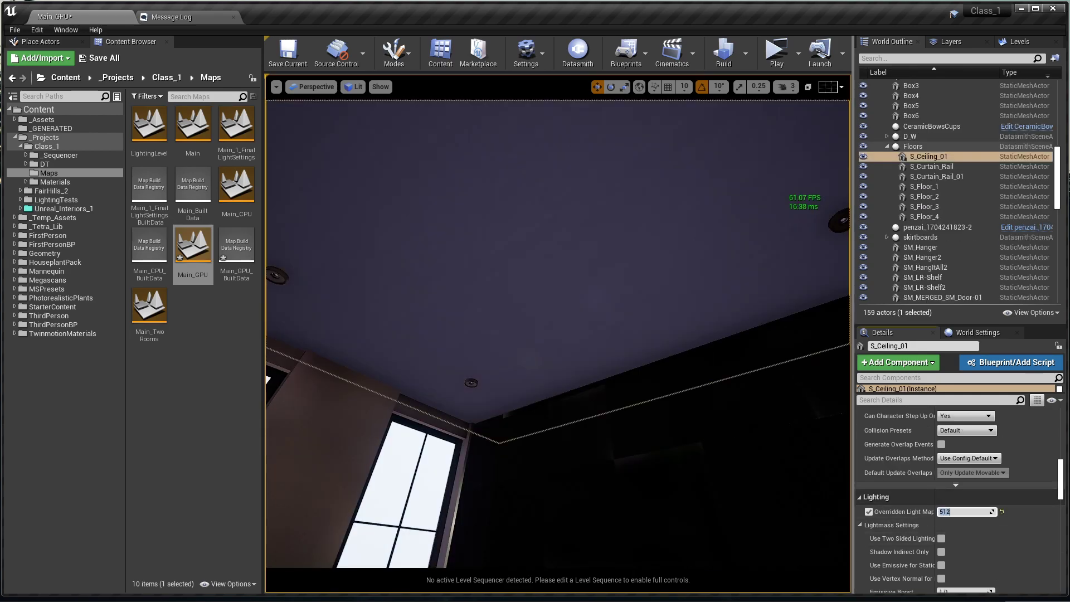
# Select two more room surfaces one after the other and set each one's overridden light map resolution to 256.
pyautogui.moveTo(557, 313); pyautogui.dragTo(642, 391, button='right')
pyautogui.click(490, 279)
pyautogui.click(958, 497)
pyautogui.write('256')
pyautogui.press('Return')
pyautogui.click(613, 335)
pyautogui.click(958, 497)
pyautogui.write('256')
pyautogui.press('Return')
# Select all closet meshes from S_Closet_01 through S_Closet_14 and set their overridden light map resolution to 128.
pyautogui.moveTo(674, 351); pyautogui.dragTo(647, 312, button='right')
pyautogui.click(673, 351)
pyautogui.scroll(2, 928, 207)
pyautogui.click(952, 185)
pyautogui.scroll(3, 953, 167)
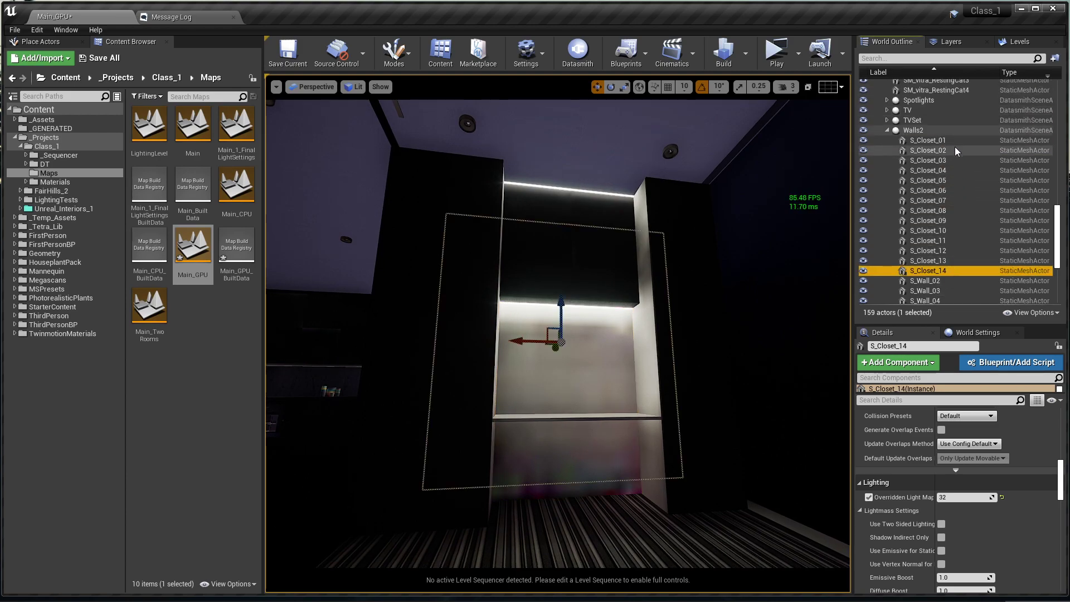
pyautogui.keyDown('shift'); pyautogui.click(953, 142); pyautogui.keyUp('shift')
pyautogui.click(967, 459)
pyautogui.write('128')
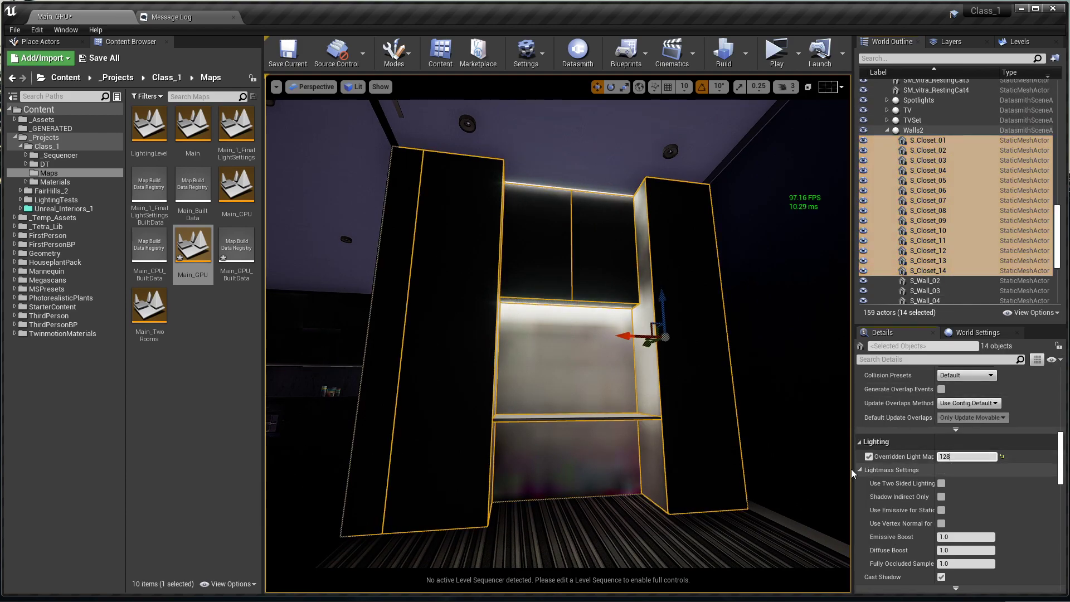
pyautogui.press('Return')
# Set the overridden light map resolution of the closet back panel S_Closet_09 to 256 and of the window wall S_Wall_02 to 512.
pyautogui.click(613, 435)
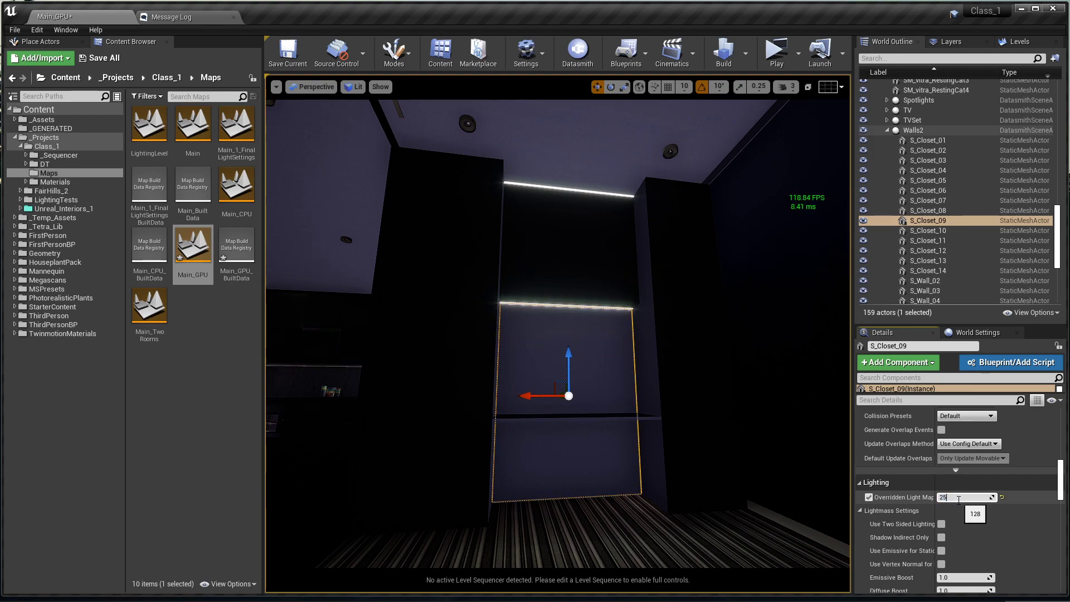
pyautogui.moveTo(574, 393)
pyautogui.mouseDown(button='right')
pyautogui.moveTo(346, 391)
pyautogui.moveTo(557, 385)
pyautogui.mouseUp(button='right')
pyautogui.click(573, 393)
pyautogui.click(964, 498)
pyautogui.write('512')
pyautogui.press('Return')
pyautogui.moveTo(670, 347); pyautogui.dragTo(502, 346, button='right')
pyautogui.click(670, 346)
pyautogui.click(964, 497)
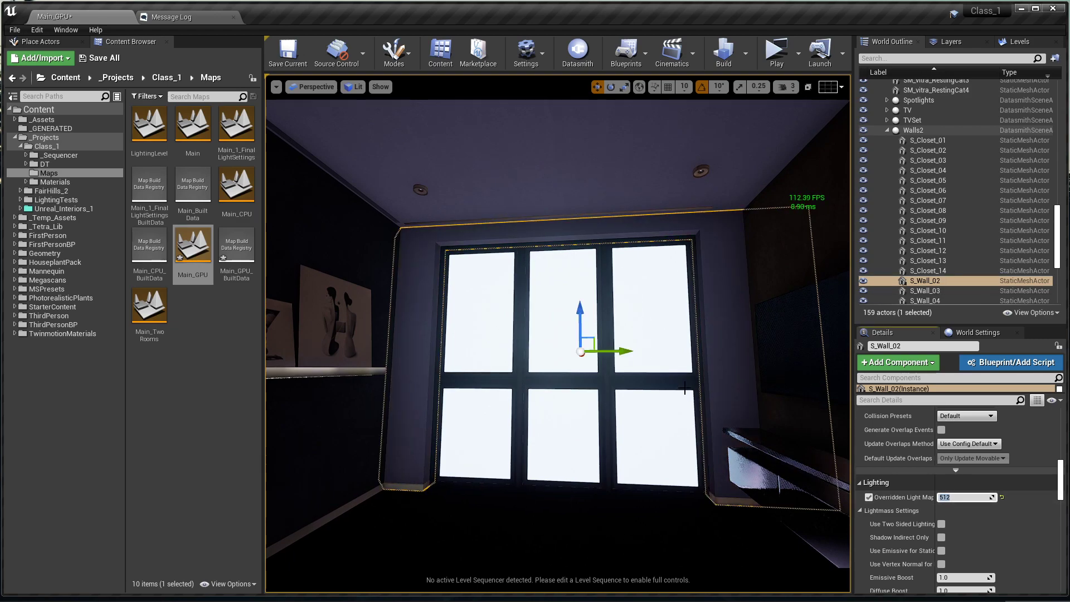
# Select the TV unit parts S_TVSet_03, S_TVSet_04 and S_TVSet_05 and set their overridden light map resolution to 256.
pyautogui.moveTo(684, 388); pyautogui.dragTo(752, 412, button='right')
pyautogui.click(349, 301)
pyautogui.keyDown('ctrl'); pyautogui.click(459, 323); pyautogui.keyUp('ctrl')
pyautogui.keyDown('ctrl'); pyautogui.click(429, 390); pyautogui.keyUp('ctrl')
pyautogui.click(965, 457)
pyautogui.write('256')
# Select the wall with the door opening, S_Wall_05, and set its overridden light map resolution to 256.
pyautogui.moveTo(685, 388); pyautogui.dragTo(836, 357, button='right')
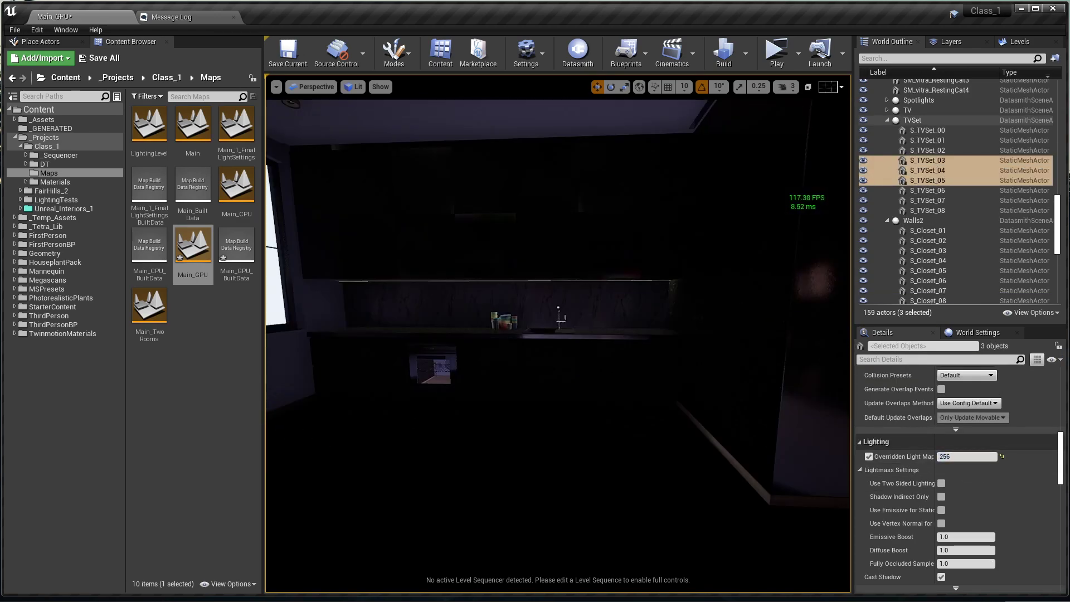
pyautogui.click(630, 519)
pyautogui.moveTo(558, 357); pyautogui.dragTo(680, 368, button='right')
pyautogui.click(964, 497)
pyautogui.write('256')
pyautogui.press('Return')
pyautogui.click(557, 346)
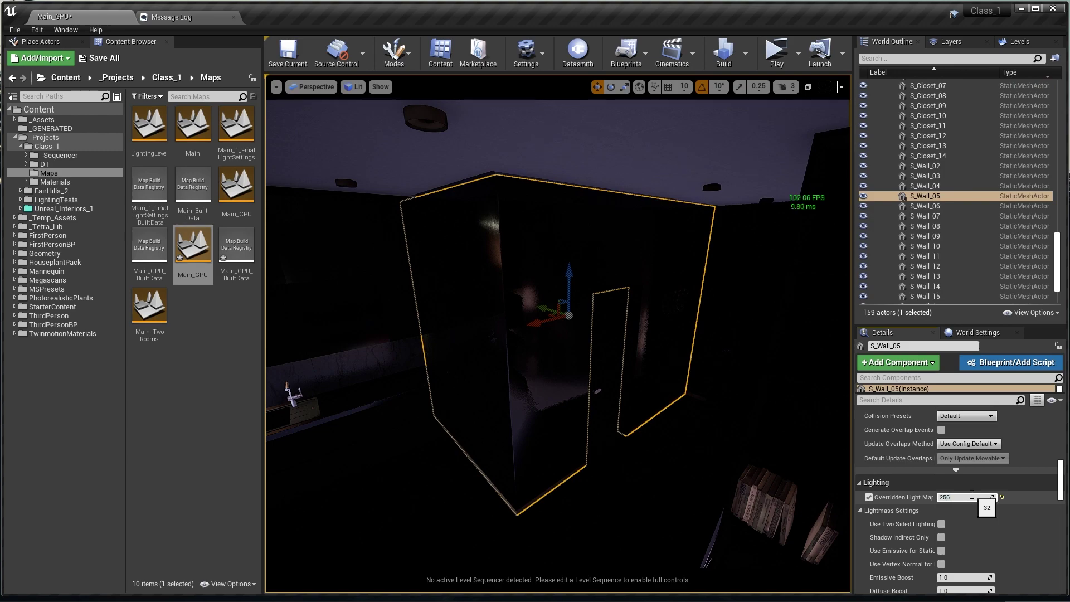
# Select the skirting boards S_Skirting_01 through S_Skirting_005 and set their overridden light map resolution to 256.
pyautogui.press('Escape')
pyautogui.moveTo(558, 345); pyautogui.dragTo(725, 356, button='right')
pyautogui.click(558, 402)
pyautogui.click(692, 374)
pyautogui.moveTo(557, 401); pyautogui.dragTo(647, 373, button='right')
pyautogui.click(942, 248)
pyautogui.keyDown('shift'); pyautogui.click(979, 289); pyautogui.keyUp('shift')
pyautogui.click(970, 457)
pyautogui.write('256')
pyautogui.press('Escape')
# Select the floor S_Floor_2 and check its overridden light map resolution.
pyautogui.click(656, 312)
pyautogui.click(663, 474)
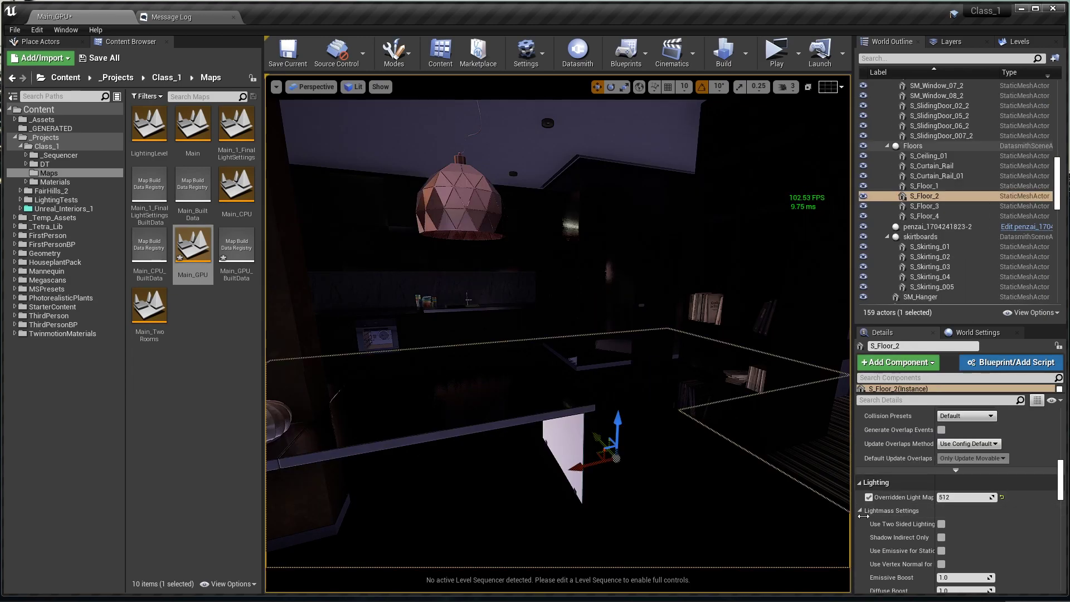
pyautogui.click(656, 312)
pyautogui.moveTo(691, 357); pyautogui.dragTo(714, 329, button='right')
# Switch to Chrome, look through the playlists of the VR Division YouTube channel, then minimize the browser.
pyautogui.click(92, 591)
pyautogui.click(785, 38)
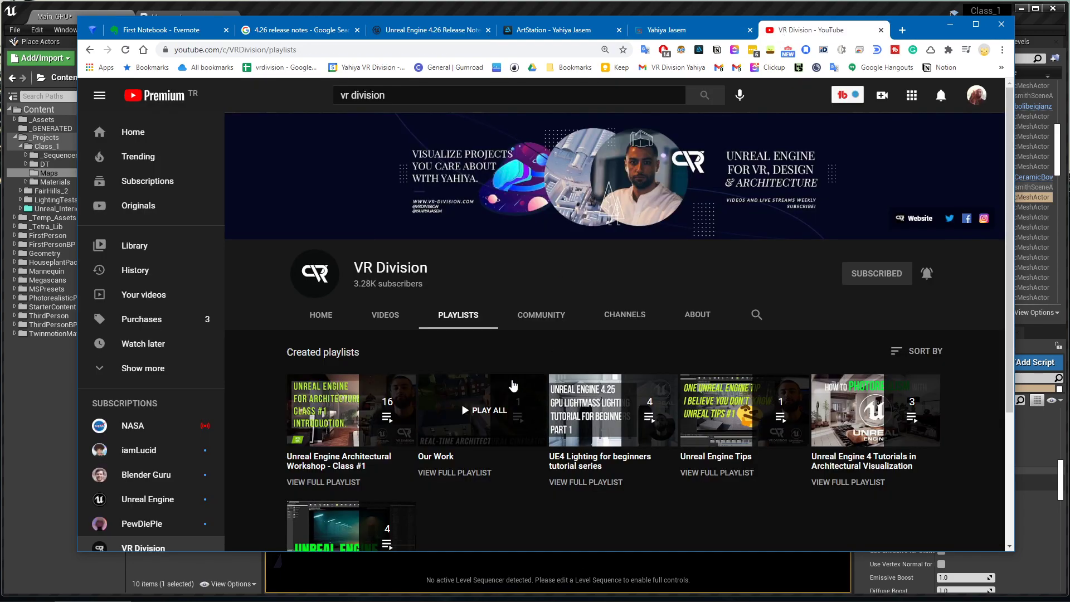
pyautogui.scroll(-1, 613, 382)
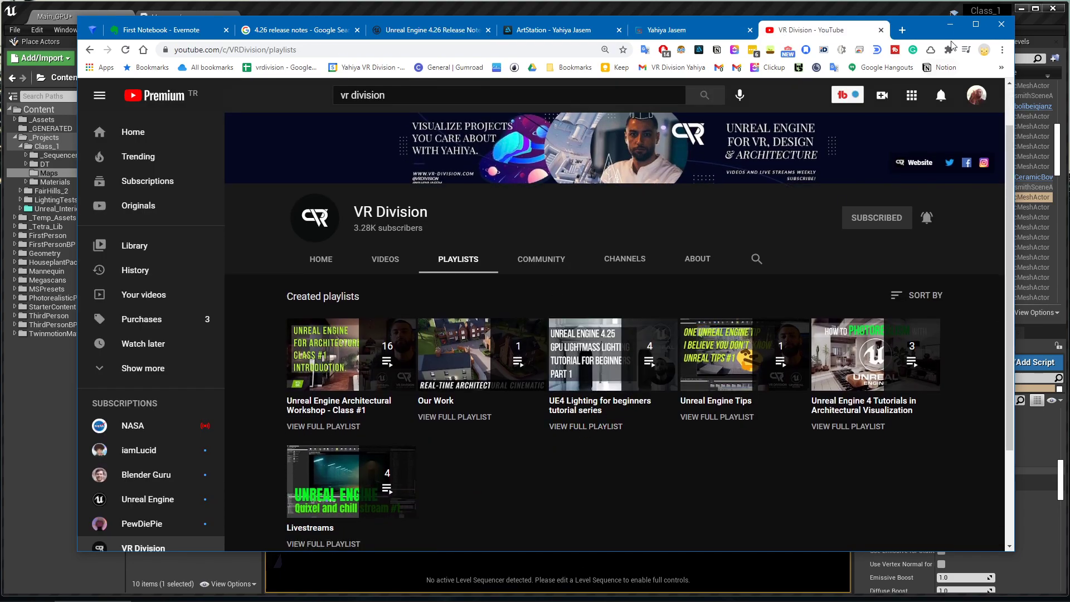
pyautogui.click(960, 29)
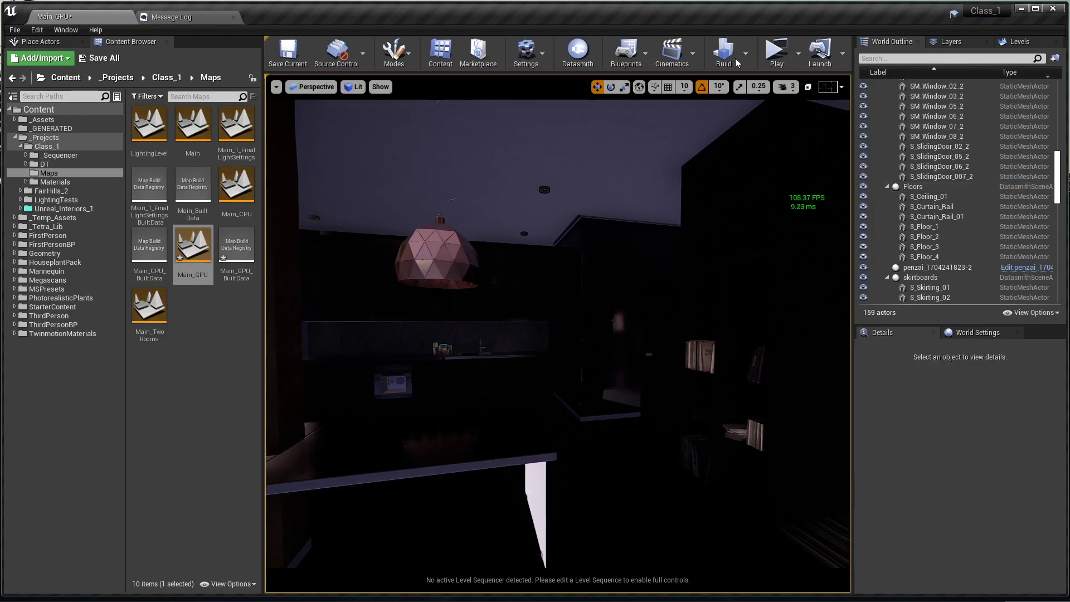
# Build the lighting with GPU Lightmass using 128 GI samples and 64 stationary light shadow samples.
pyautogui.click(746, 61)
pyautogui.click(780, 97)
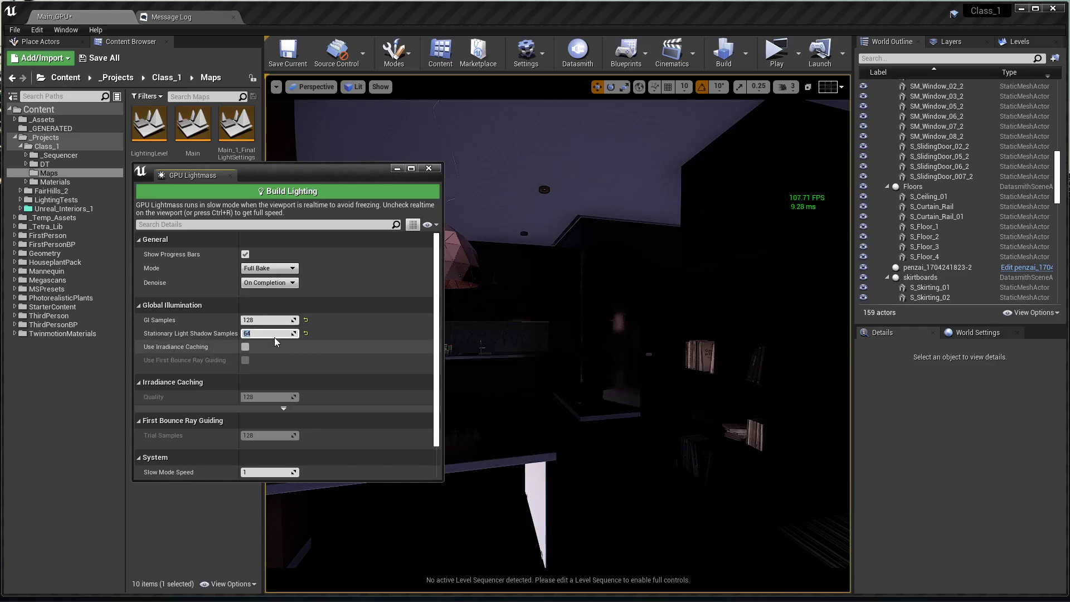
pyautogui.moveTo(502, 362); pyautogui.dragTo(544, 352, button='right')
pyautogui.scroll(-1, 329, 368)
pyautogui.scroll(-1, 329, 371)
pyautogui.click(324, 192)
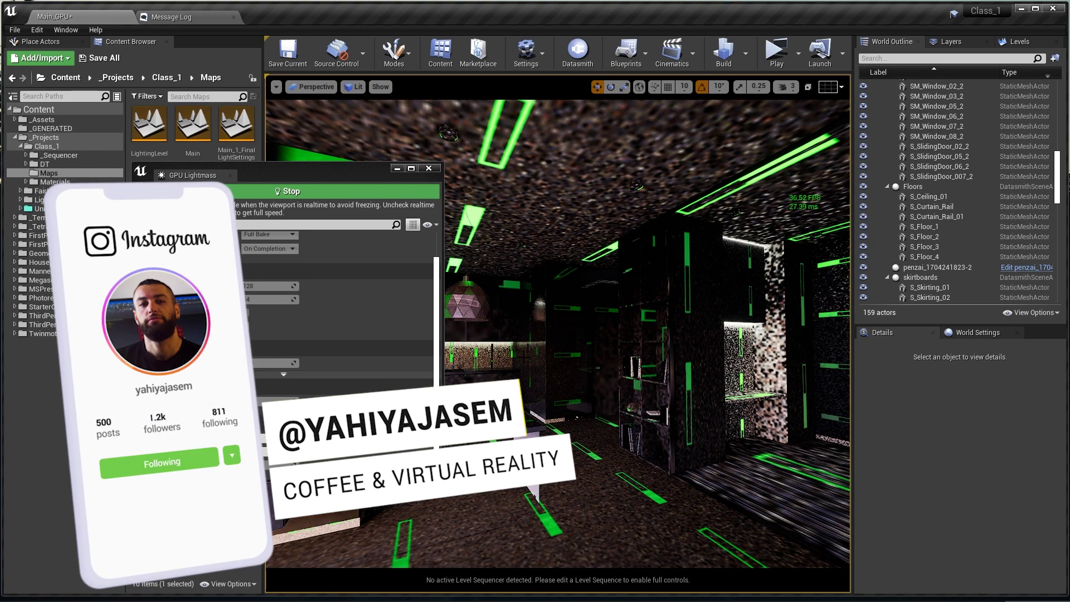
# Select the TV wall S_Wall_10 during the bake and set its overridden light map resolution to 512.
pyautogui.moveTo(560, 366); pyautogui.dragTo(446, 365, button='right')
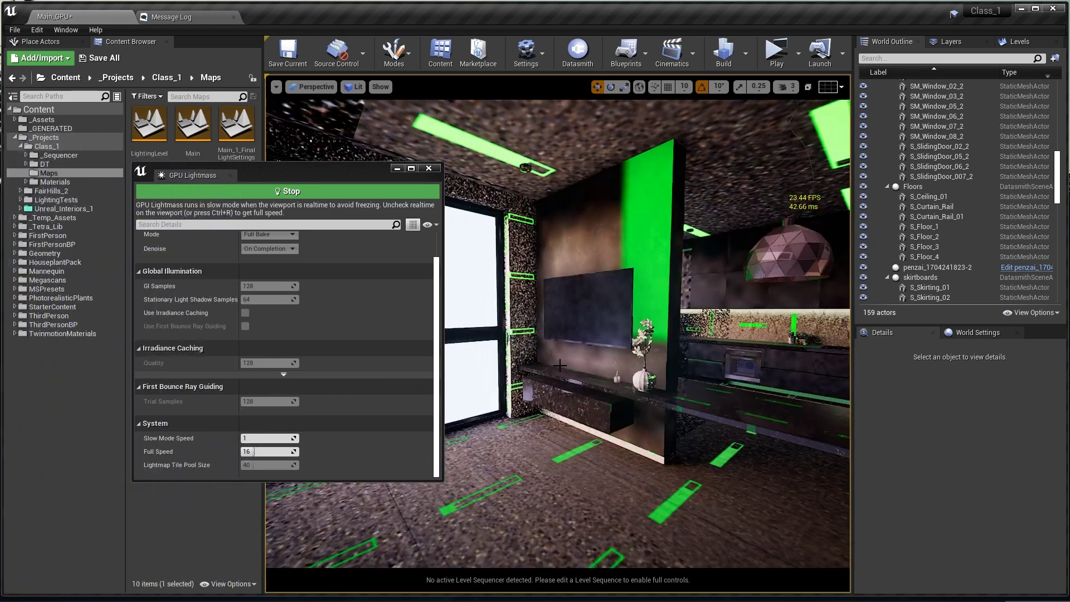
pyautogui.moveTo(625, 218); pyautogui.dragTo(596, 230, button='right')
pyautogui.click(596, 231)
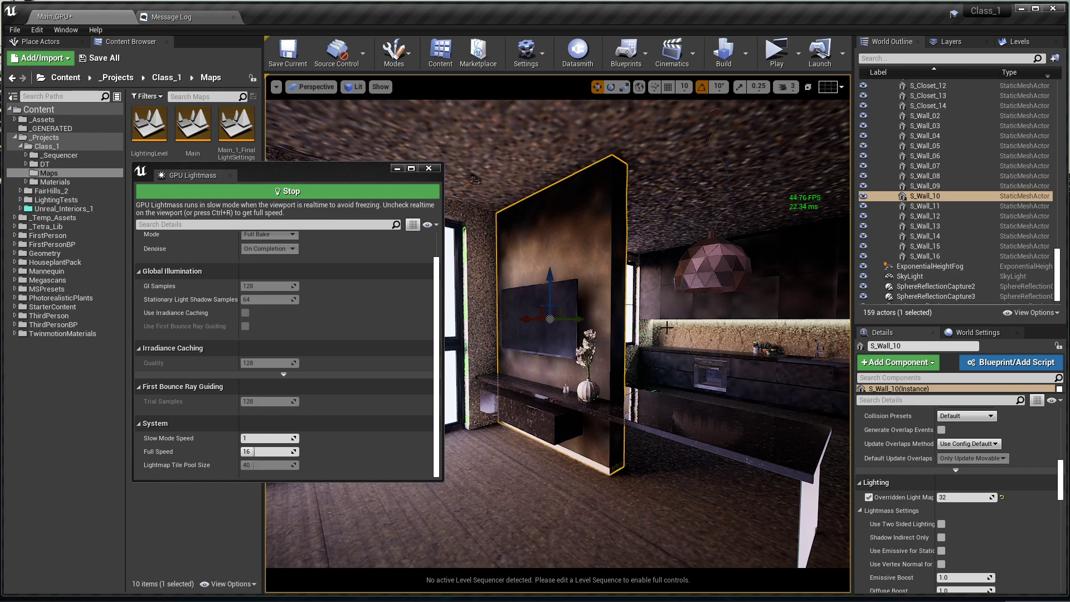
pyautogui.rightClick(608, 273)
pyautogui.click(587, 247)
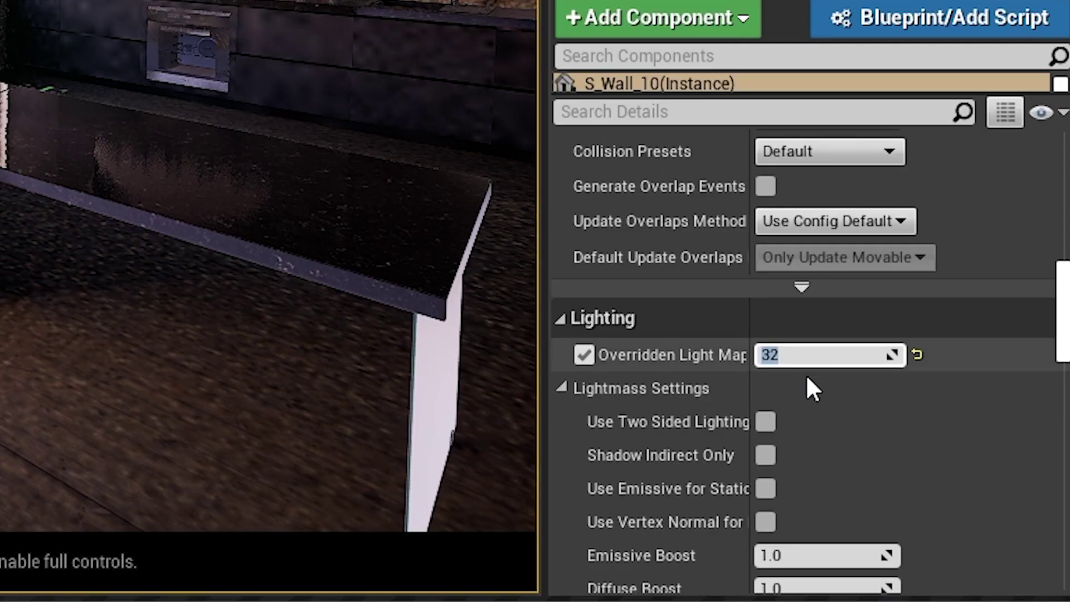
pyautogui.write('512')
pyautogui.press('Return')
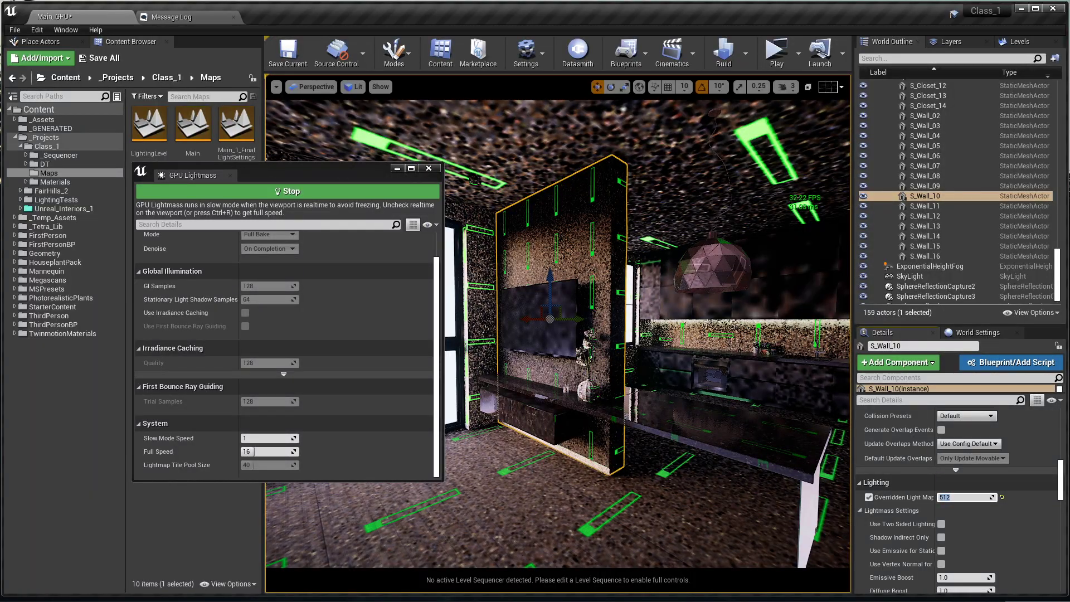
# Minimize the GPU Lightmass window and inspect the running bake around the living room in a full-screen viewport.
pyautogui.moveTo(557, 334); pyautogui.dragTo(519, 334, button='right')
pyautogui.press('Escape')
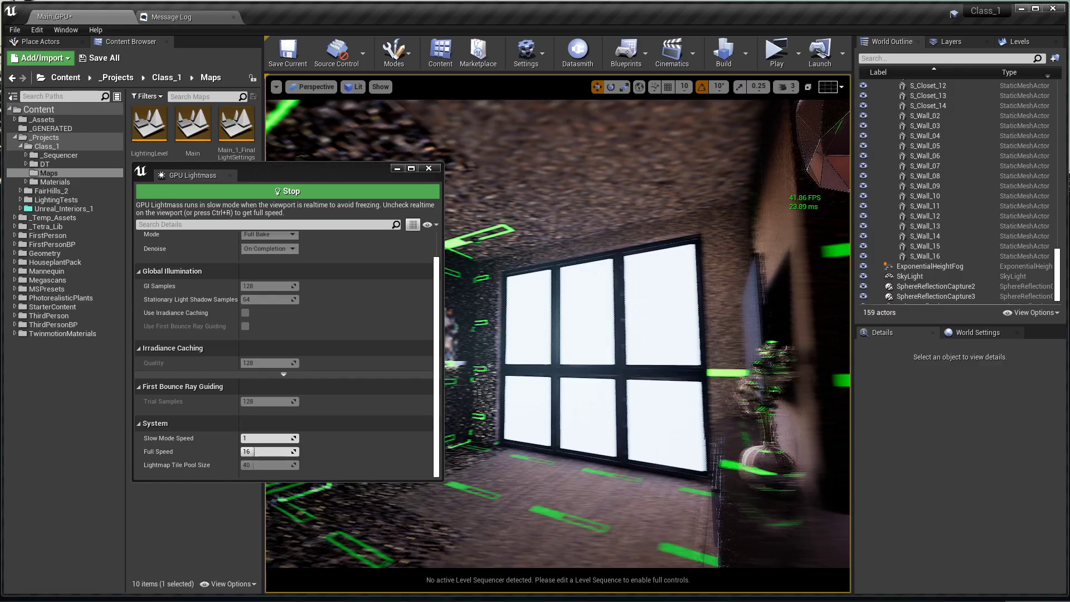
pyautogui.moveTo(557, 335); pyautogui.dragTo(488, 332, button='right')
pyautogui.moveTo(597, 290); pyautogui.dragTo(390, 290, button='right')
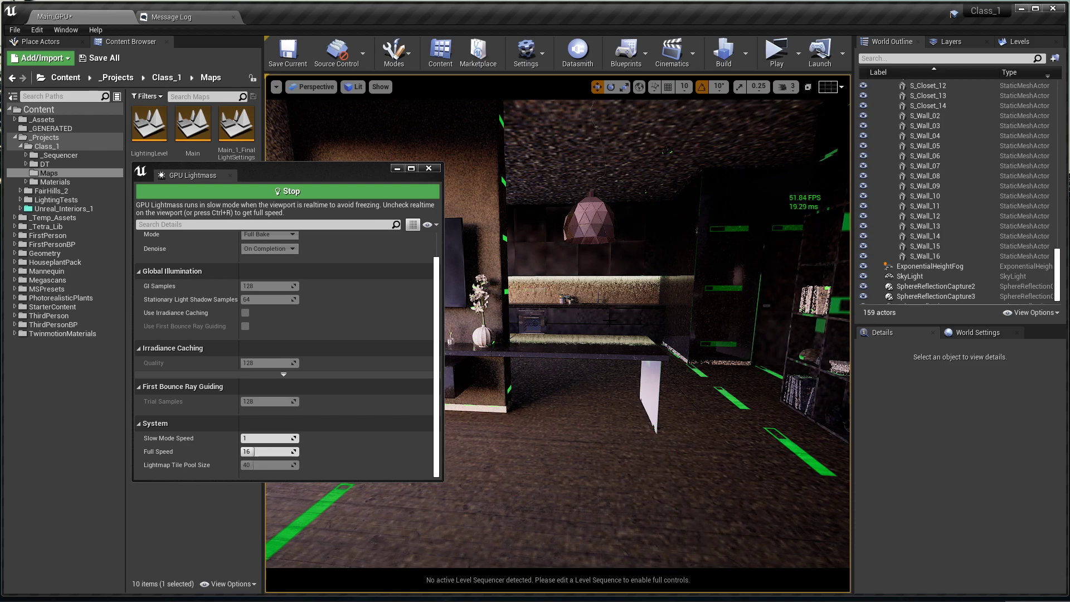
pyautogui.moveTo(557, 335); pyautogui.dragTo(629, 334, button='right')
pyautogui.press('F11')
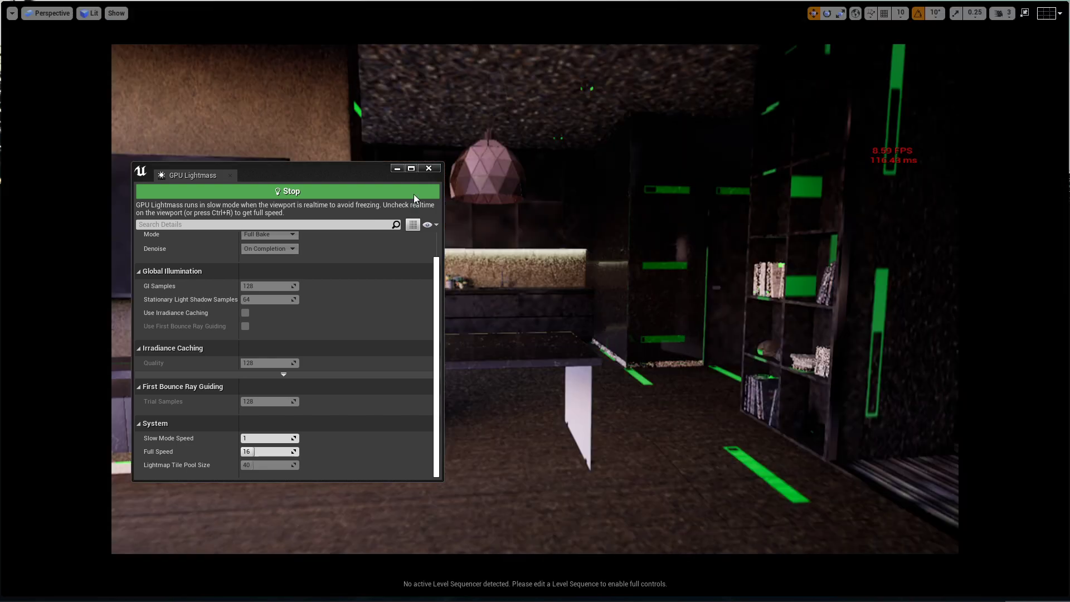
pyautogui.click(394, 167)
pyautogui.moveTo(502, 279); pyautogui.dragTo(588, 268, button='right')
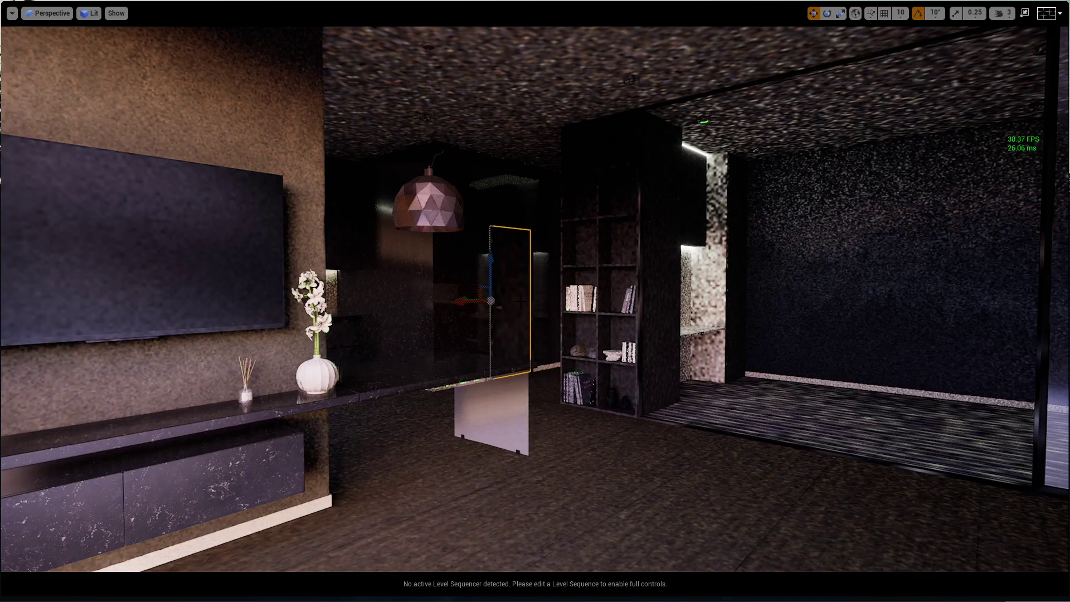
# Leave the full-screen view and enter a new overridden light map resolution for the door S_Door_01_2.
pyautogui.press('F11')
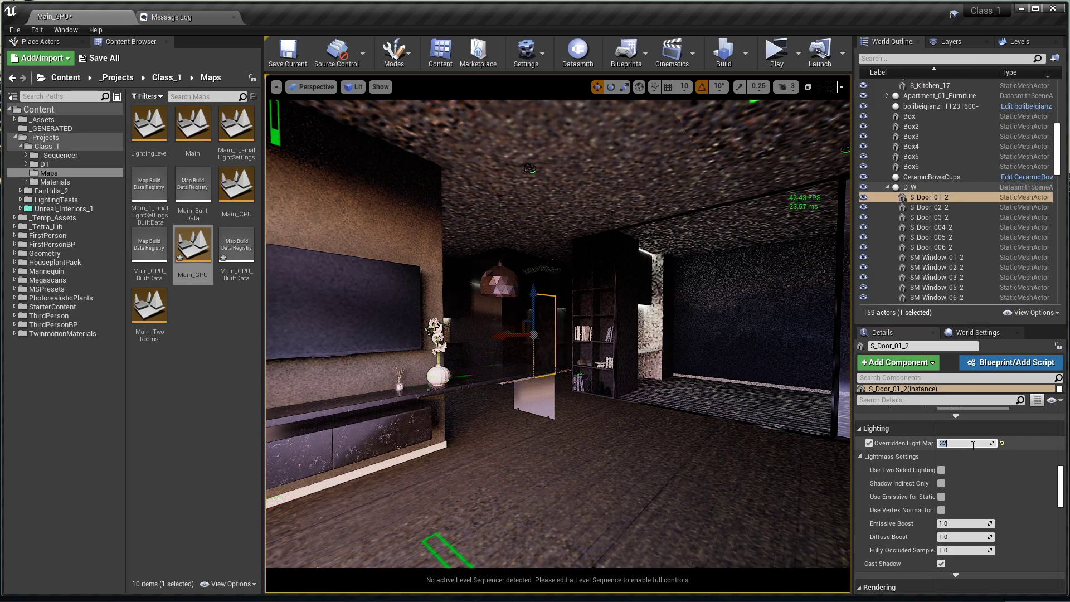
pyautogui.press('Return')
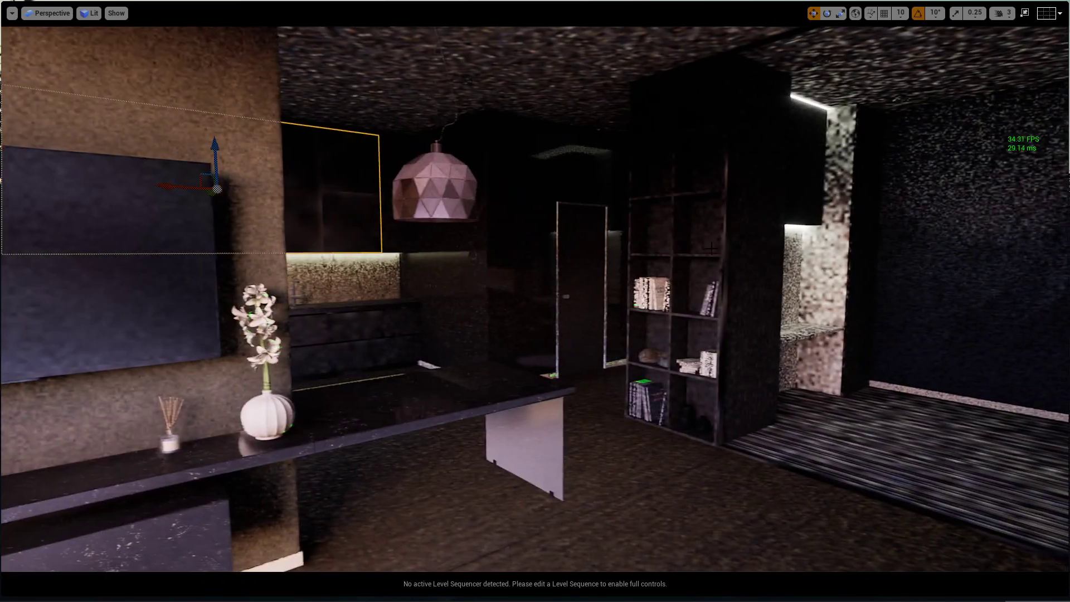
# Select the kitchen cabinets S_Kitchen_09 through S_Kitchen_14 plus S_Kitchen_17 and set their overridden light map resolution to 256.
pyautogui.press('w')
pyautogui.moveTo(712, 249); pyautogui.dragTo(563, 238, button='right')
pyautogui.press('d')
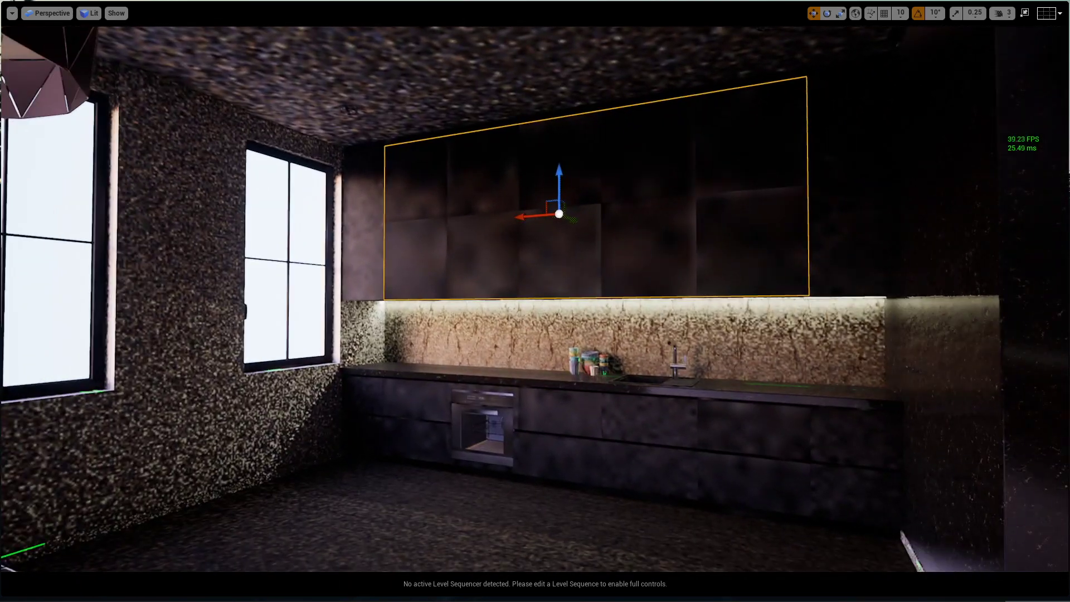
pyautogui.press('F11')
pyautogui.keyDown('ctrl'); pyautogui.click(717, 280); pyautogui.keyUp('ctrl')
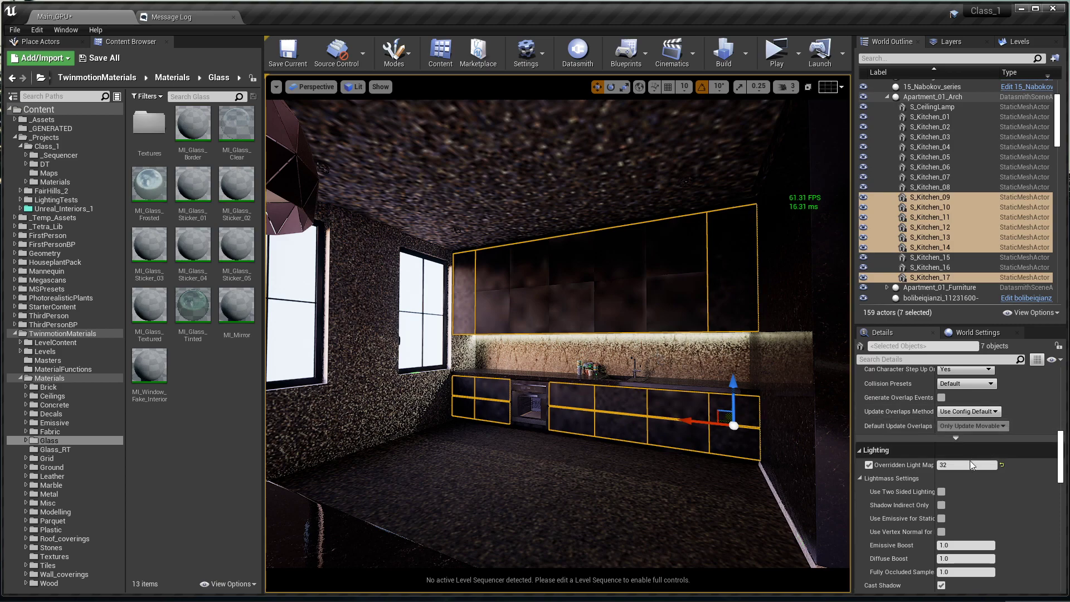
pyautogui.press('Return')
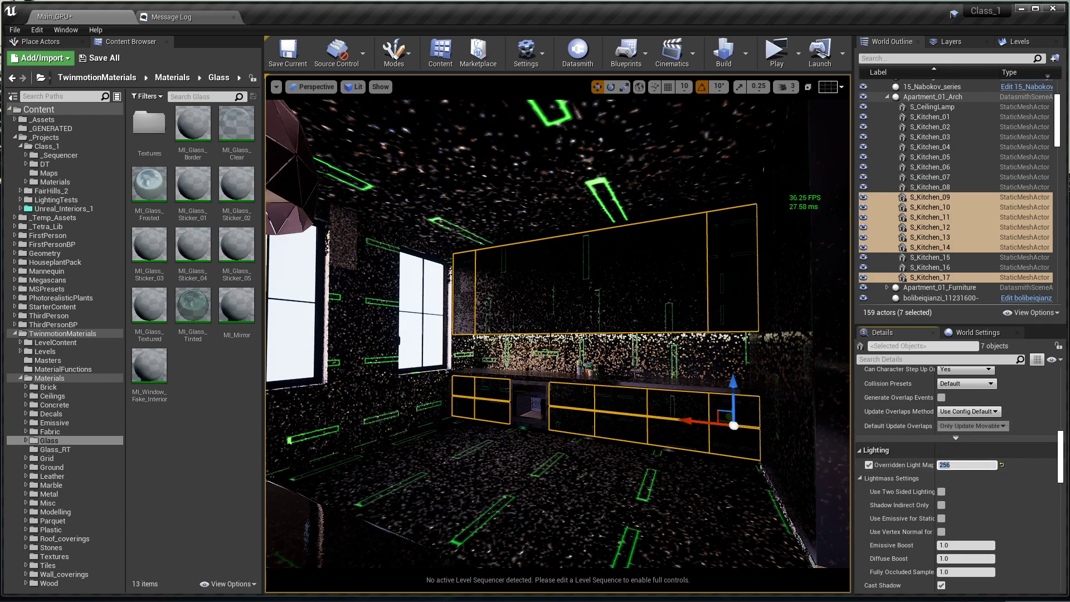
# Set the overridden light map resolution of the oven 15_Miele_oven and its surrounding cabinet S_Kitchen_16 to 256.
pyautogui.moveTo(658, 335); pyautogui.dragTo(669, 380, button='right')
pyautogui.press('Escape')
pyautogui.click(547, 357)
pyautogui.moveTo(546, 357); pyautogui.dragTo(580, 335, button='right')
pyautogui.click(486, 397)
pyautogui.moveTo(574, 379); pyautogui.dragTo(549, 385, button='right')
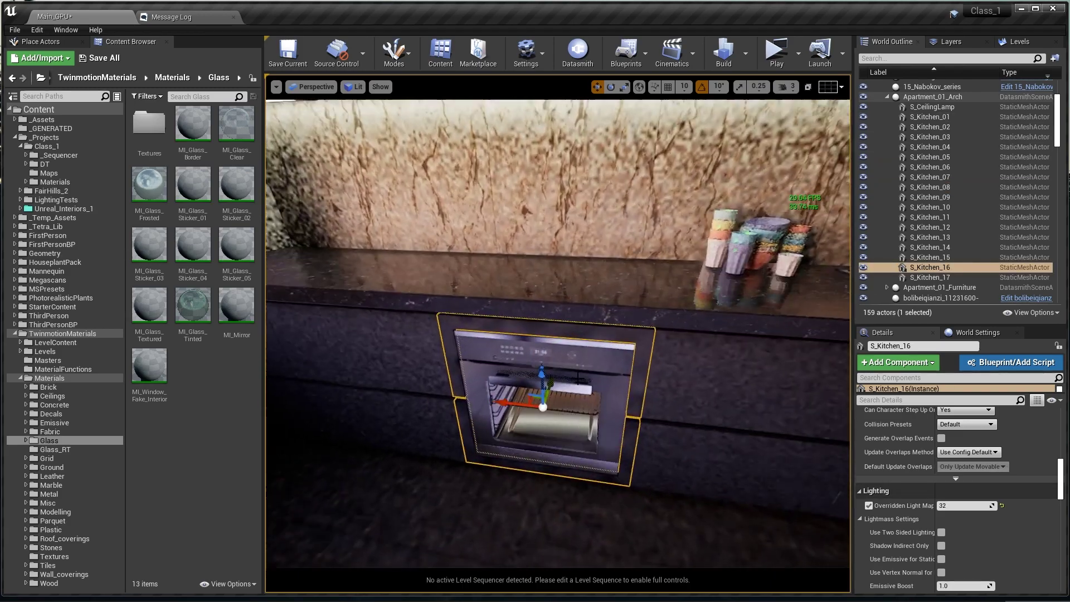
pyautogui.click(549, 384)
pyautogui.click(962, 546)
pyautogui.write('128')
pyautogui.press('Return')
pyautogui.moveTo(557, 334); pyautogui.dragTo(501, 312, button='right')
pyautogui.click(962, 544)
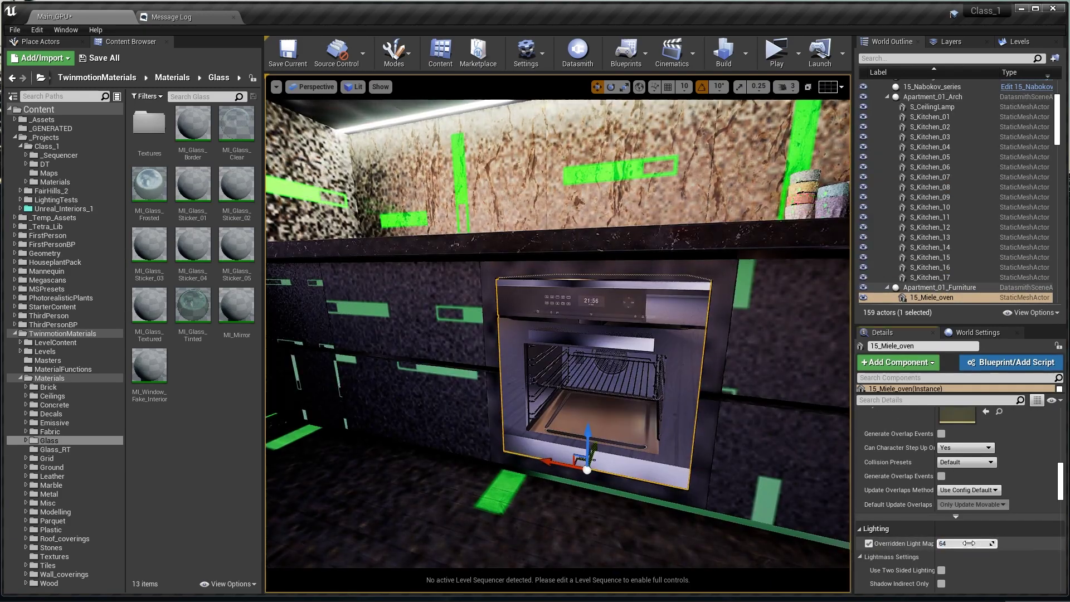
pyautogui.write('256')
pyautogui.press('Return')
pyautogui.click(722, 335)
pyautogui.click(960, 448)
# Select the striped floor S_Floor_3 and set its overridden light map resolution to 512.
pyautogui.moveTo(725, 379); pyautogui.dragTo(825, 401, button='right')
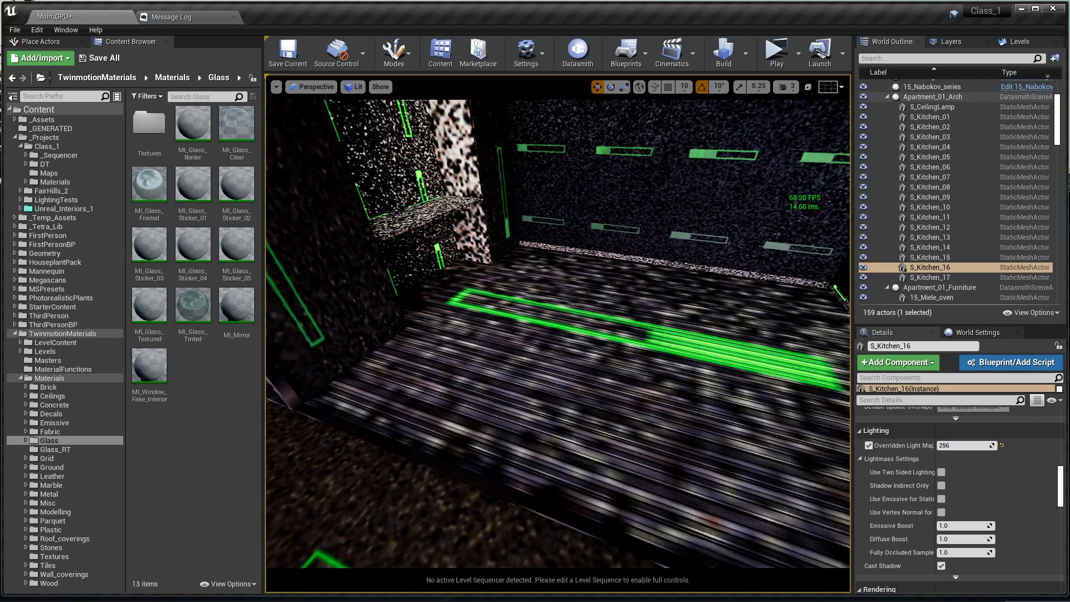
pyautogui.click(630, 357)
pyautogui.moveTo(630, 357); pyautogui.dragTo(552, 357, button='right')
pyautogui.press('Escape')
pyautogui.press('F11')
pyautogui.press('F11')
pyautogui.click(598, 364)
pyautogui.click(960, 446)
pyautogui.write('512')
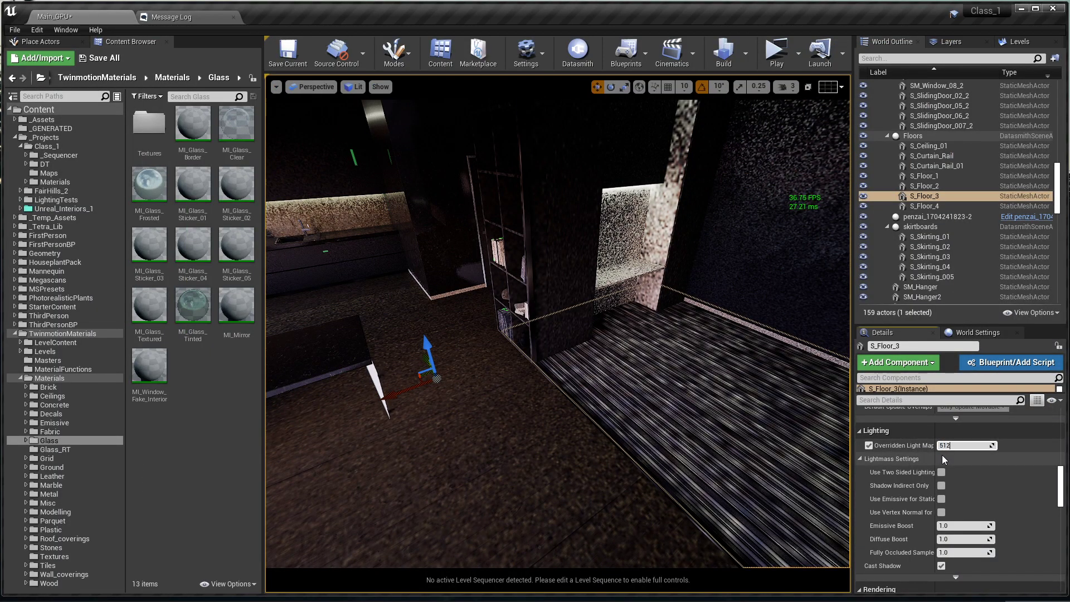
pyautogui.press('Return')
# Select the living room floor S_Floor_2 and set its overridden light map resolution to 1024.
pyautogui.click(563, 430)
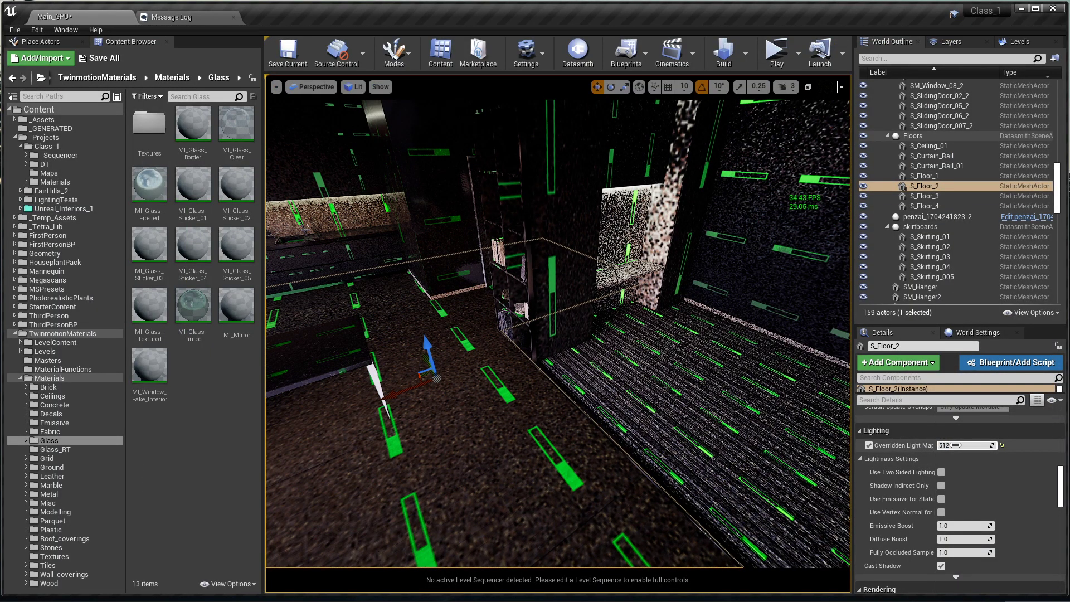
pyautogui.press('Return')
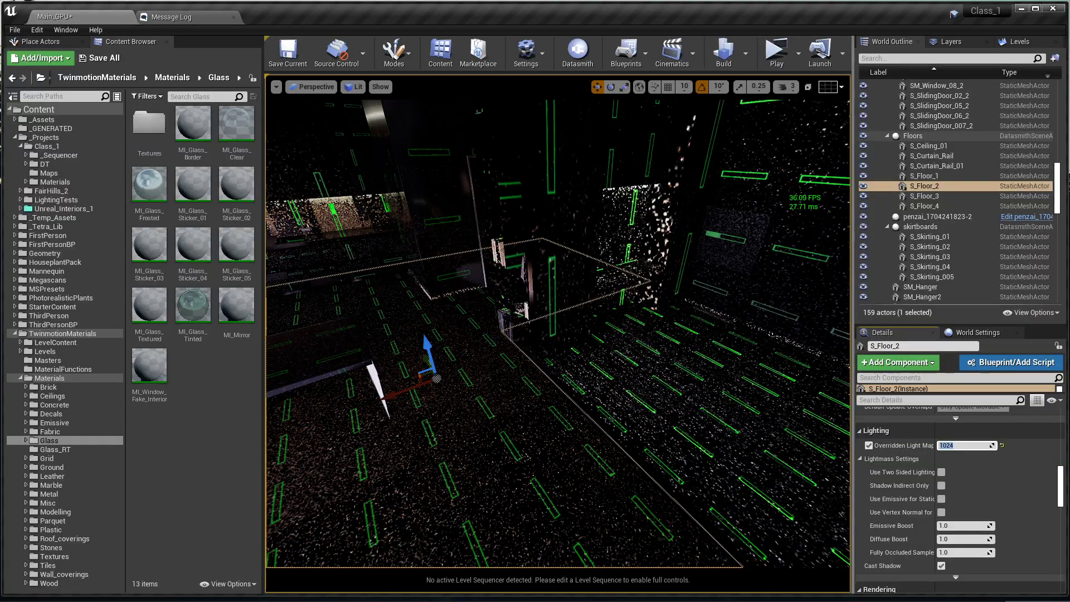
pyautogui.press('F11')
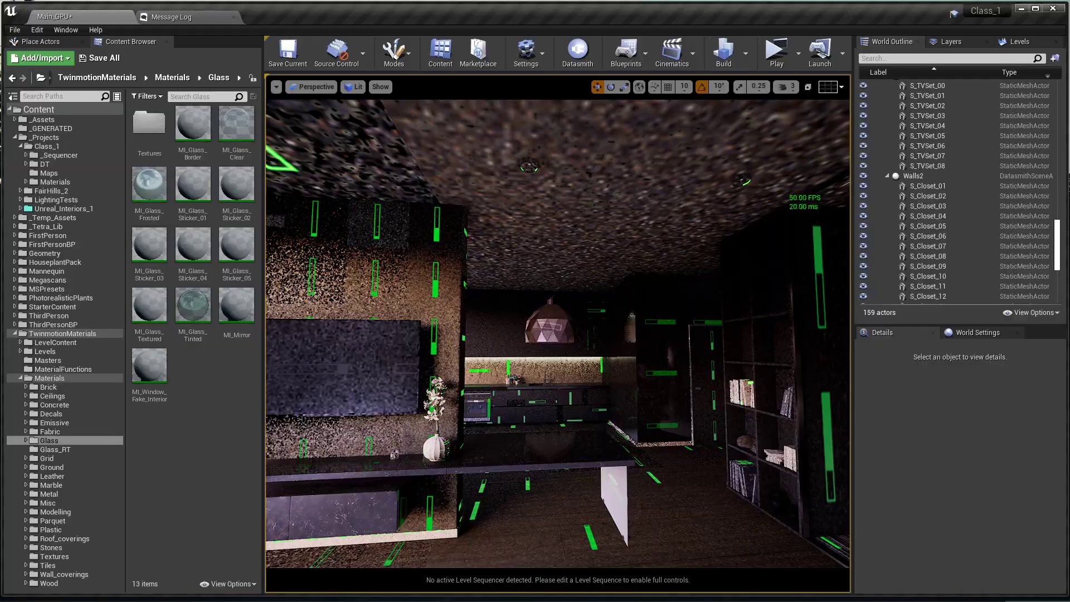
# Bring back the GPU Lightmass window and review its bake settings.
pyautogui.hotkey('alt', 'Tab')
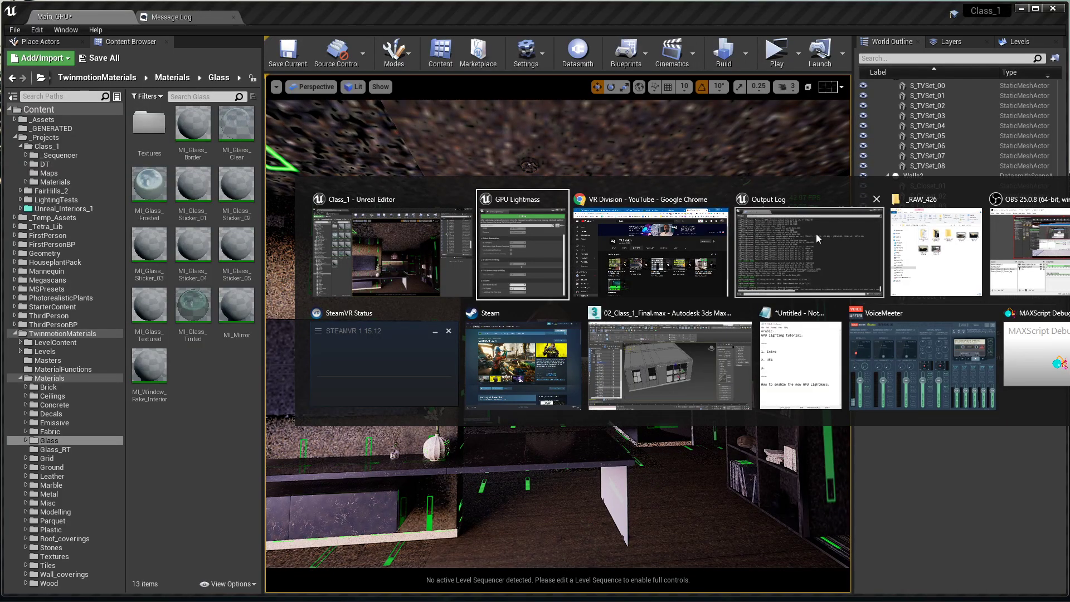
pyautogui.click(510, 242)
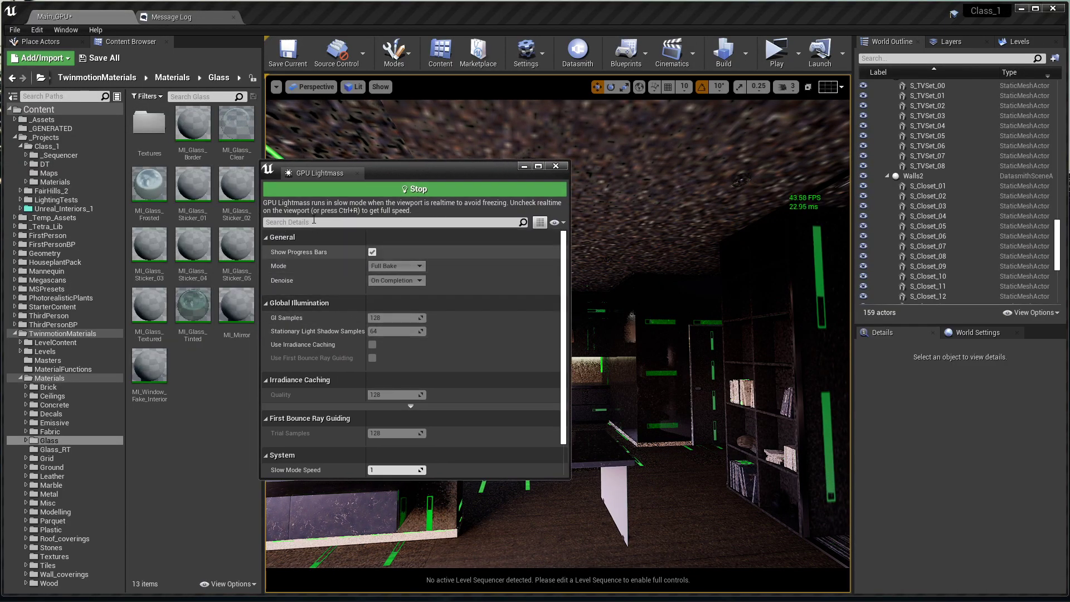
pyautogui.scroll(-2, 435, 370)
pyautogui.scroll(2, 491, 332)
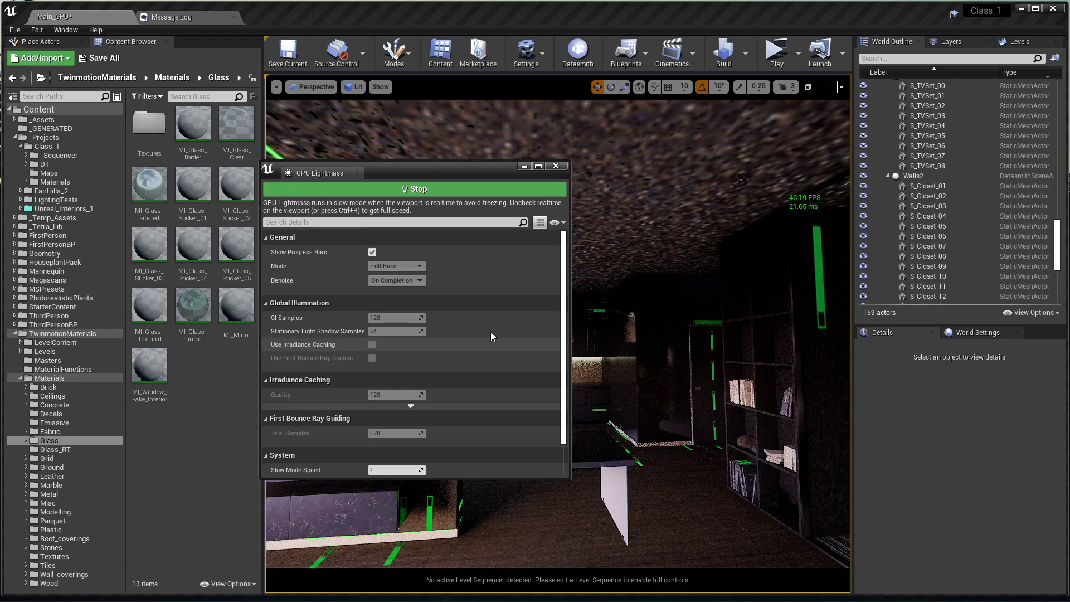
# Review the GPU Lightmass settings and inspect the bake's progress on the floors, walls and bookshelf until the textures are encoded.
pyautogui.scroll(-2, 494, 322)
pyautogui.scroll(2, 503, 321)
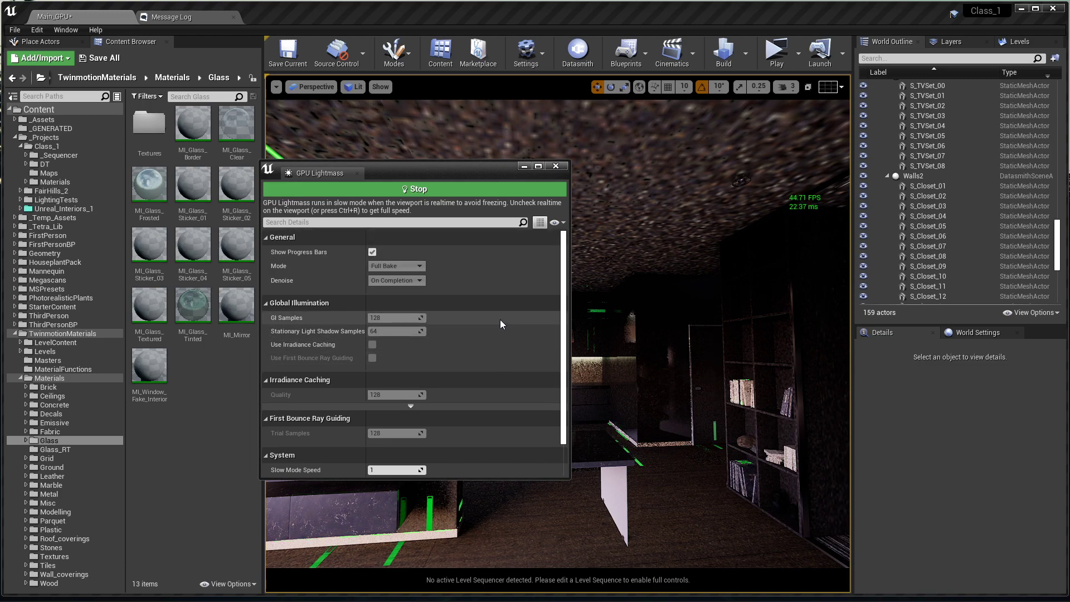
pyautogui.moveTo(433, 162); pyautogui.dragTo(398, 180)
pyautogui.moveTo(641, 324); pyautogui.dragTo(708, 331, button='right')
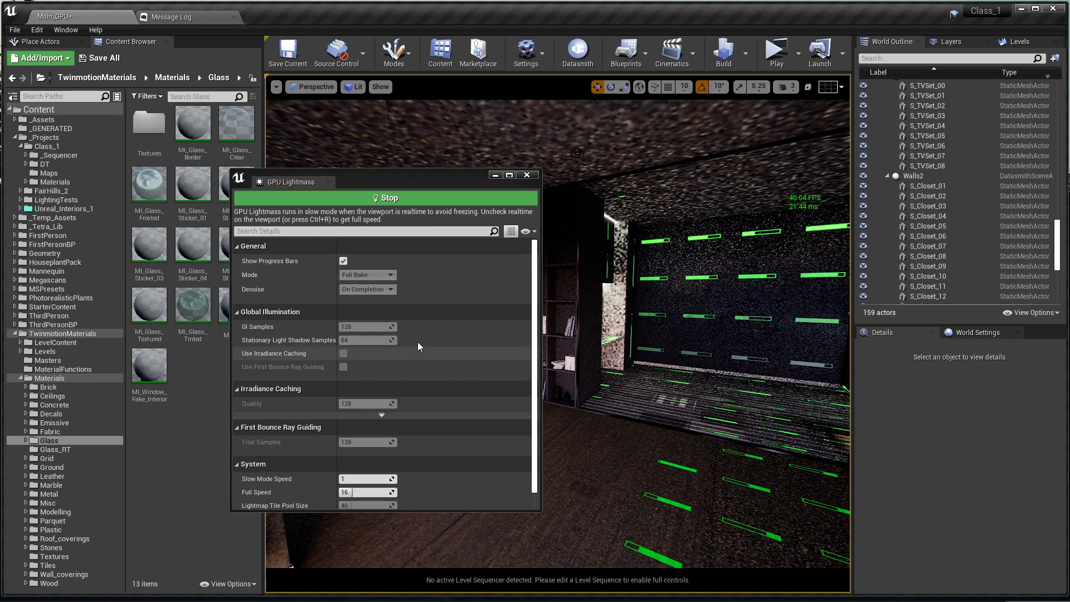
pyautogui.moveTo(625, 329); pyautogui.dragTo(588, 443, button='right')
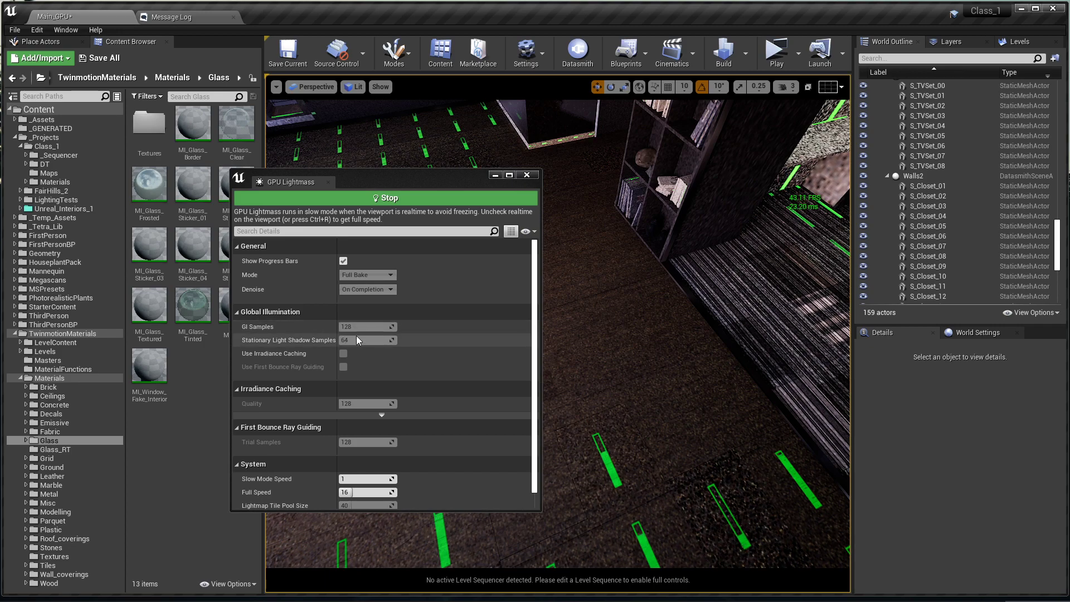
pyautogui.moveTo(591, 346); pyautogui.dragTo(557, 303, button='right')
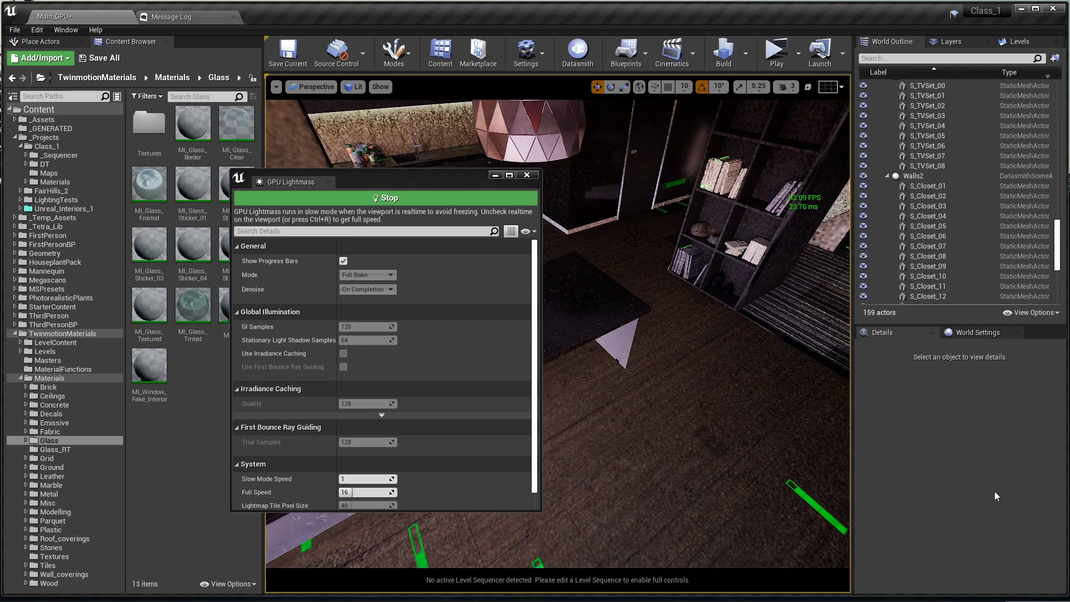
pyautogui.moveTo(636, 407); pyautogui.dragTo(662, 375, button='right')
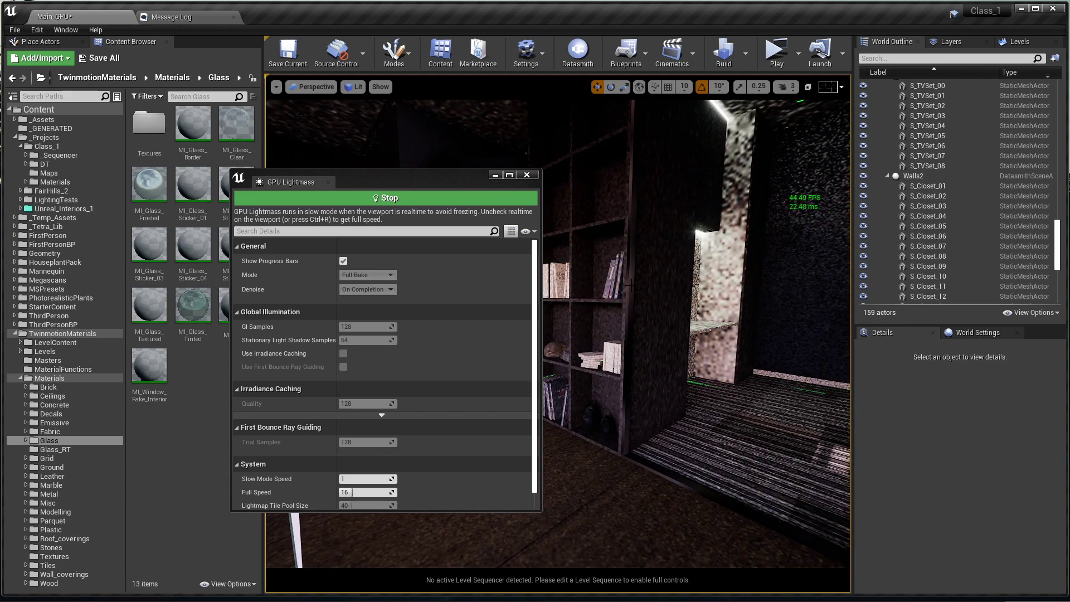
pyautogui.moveTo(630, 285); pyautogui.dragTo(617, 320, button='right')
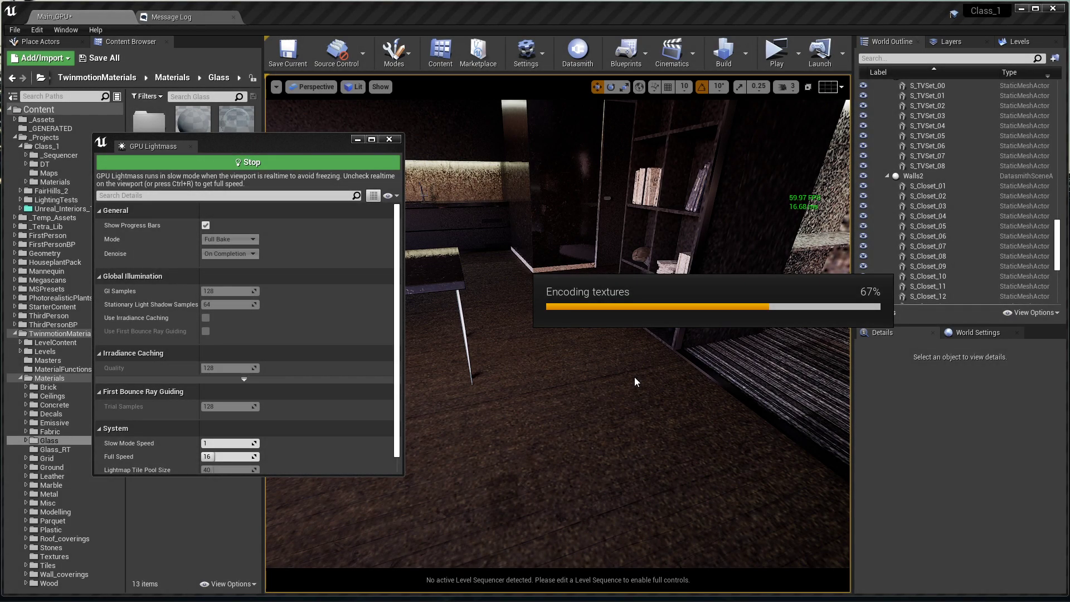
pyautogui.moveTo(635, 377); pyautogui.dragTo(284, 391, button='right')
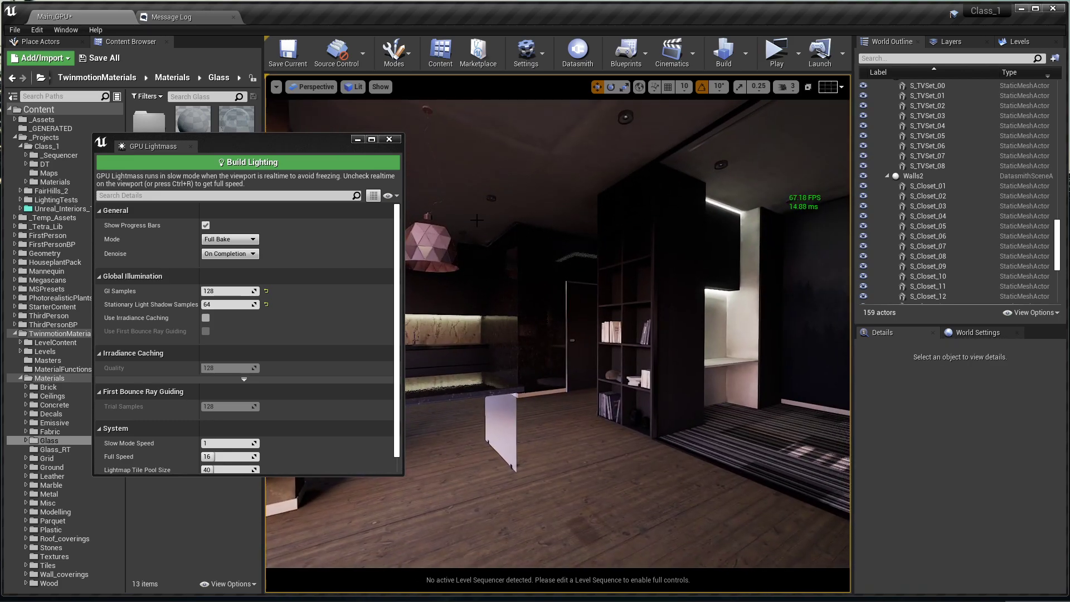
# Minimize the GPU Lightmass window and inspect the baked kitchen, TV wall and living room in full-screen view.
pyautogui.click(357, 140)
pyautogui.moveTo(501, 324)
pyautogui.mouseDown(button='right')
pyautogui.moveTo(477, 346)
pyautogui.moveTo(510, 334)
pyautogui.mouseUp(button='right')
pyautogui.press('F11')
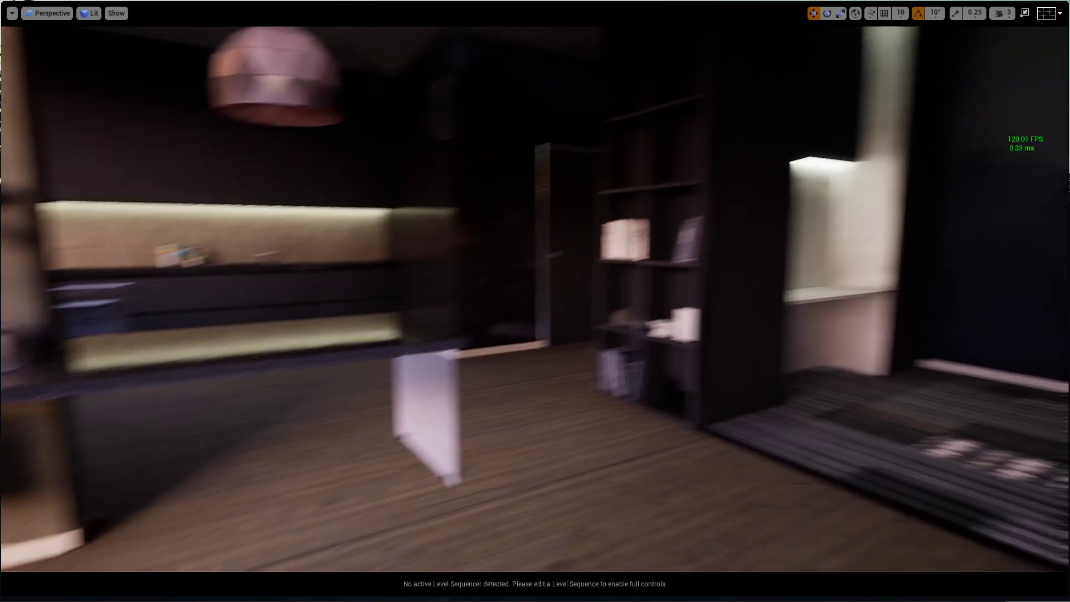
pyautogui.moveTo(446, 279); pyautogui.dragTo(647, 284, button='right')
pyautogui.moveTo(384, 262); pyautogui.dragTo(334, 223, button='right')
pyautogui.moveTo(535, 302); pyautogui.dragTo(491, 323, button='right')
pyautogui.moveTo(323, 229); pyautogui.dragTo(714, 278, button='right')
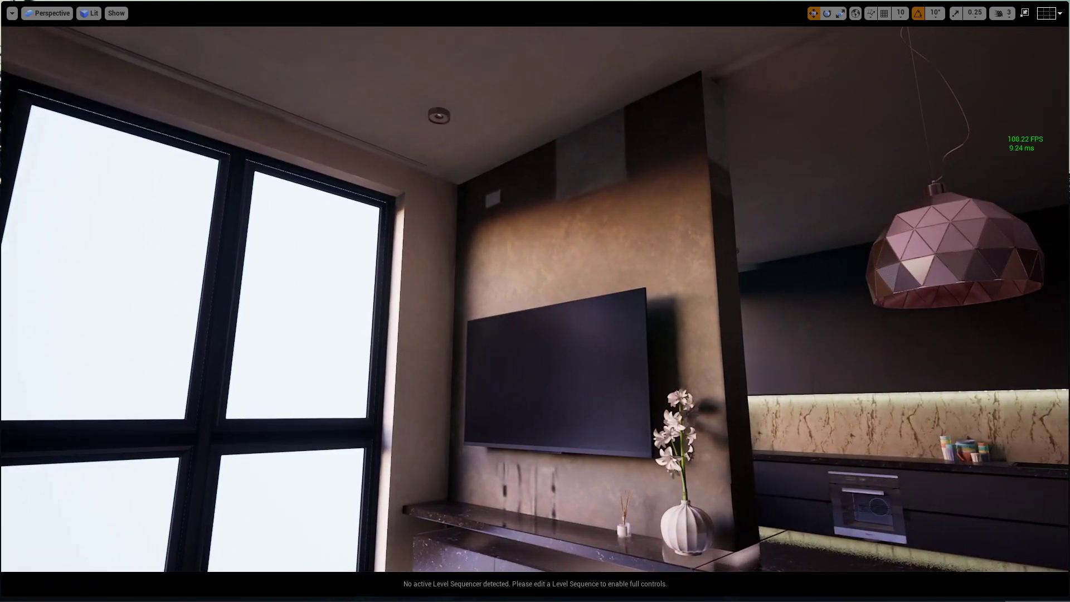
pyautogui.moveTo(624, 295); pyautogui.dragTo(652, 283, button='right')
pyautogui.press('F11')
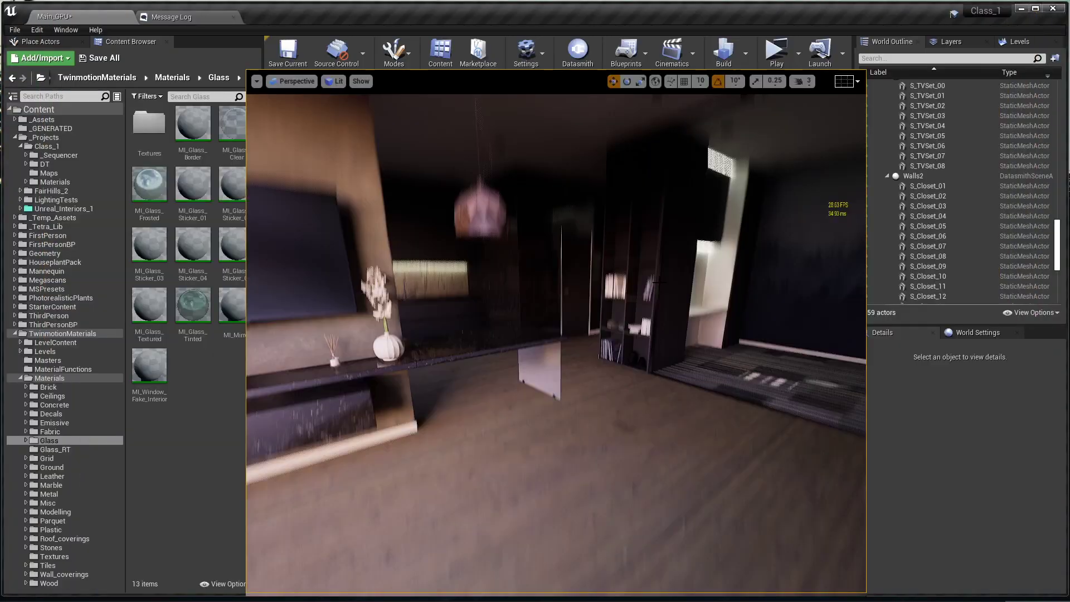
pyautogui.click(159, 21)
pyautogui.click(66, 19)
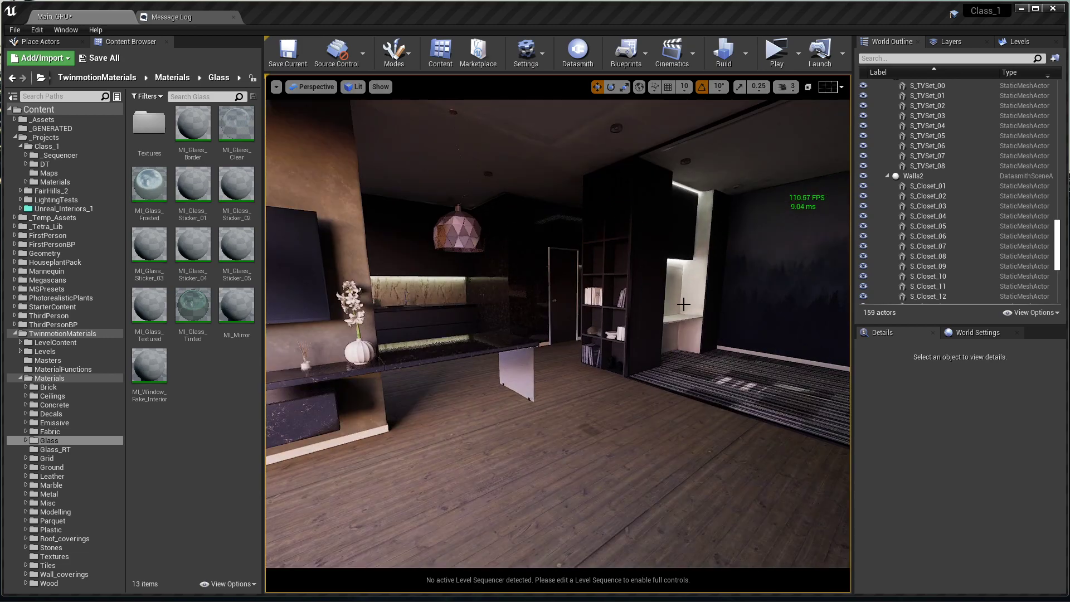
# Examine the baked light patches and shadows on the striped floor up close.
pyautogui.moveTo(684, 304); pyautogui.dragTo(681, 307, button='right')
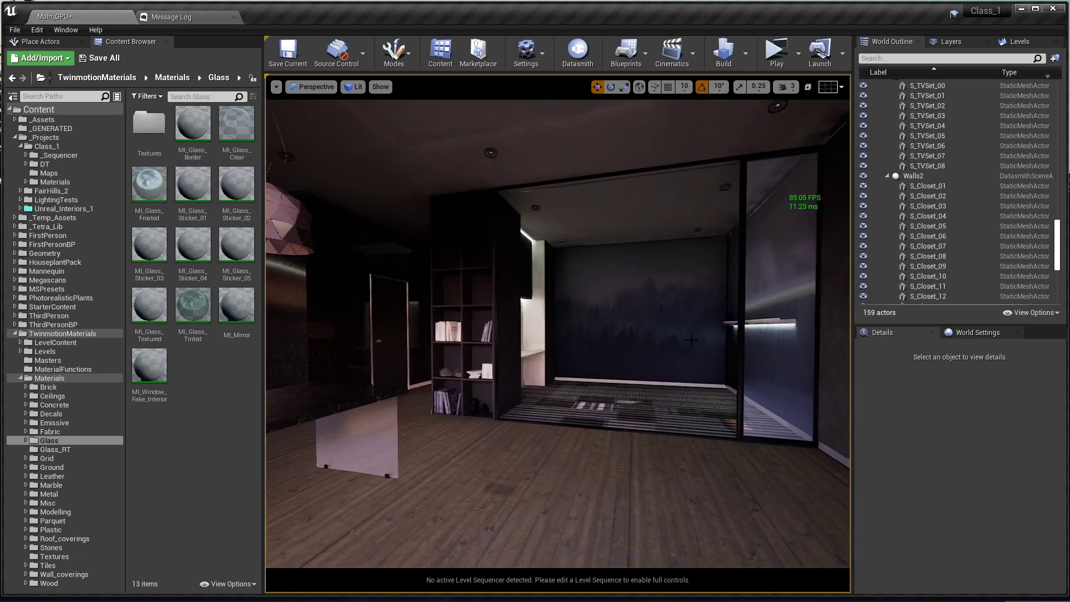
pyautogui.press('w')
pyautogui.moveTo(681, 307); pyautogui.dragTo(645, 397, button='right')
pyautogui.moveTo(505, 248); pyautogui.dragTo(505, 248, button='right')
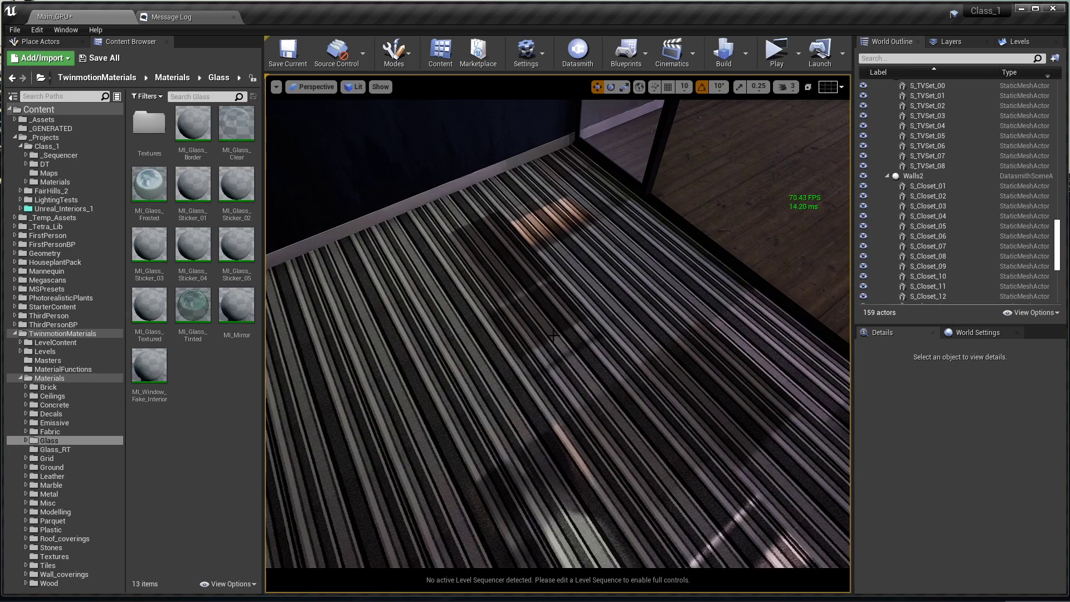
pyautogui.moveTo(553, 337); pyautogui.dragTo(553, 337, button='right')
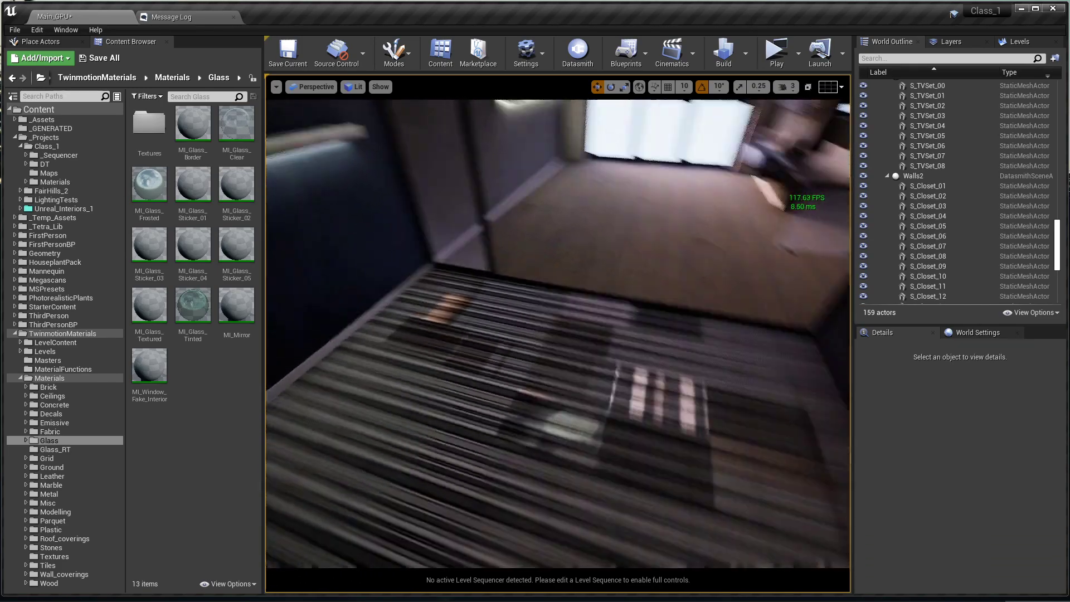
pyautogui.moveTo(679, 279); pyautogui.dragTo(679, 280, button='right')
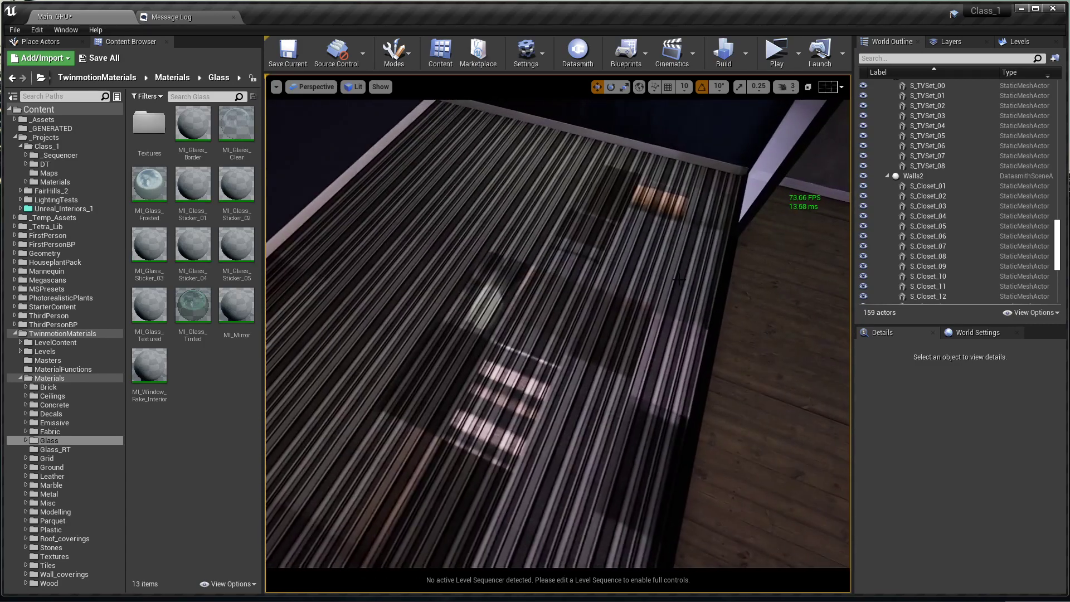
# Open the Output Log and read through its GPU Lightmass entries for the total lighting time.
pyautogui.click(66, 29)
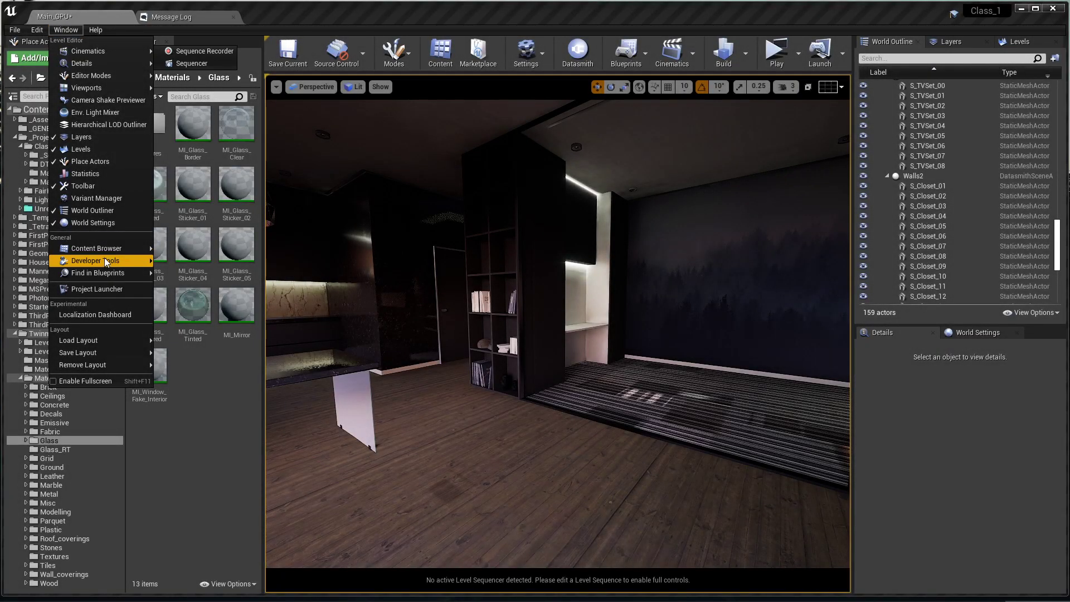
pyautogui.moveTo(125, 260)
pyautogui.click(192, 361)
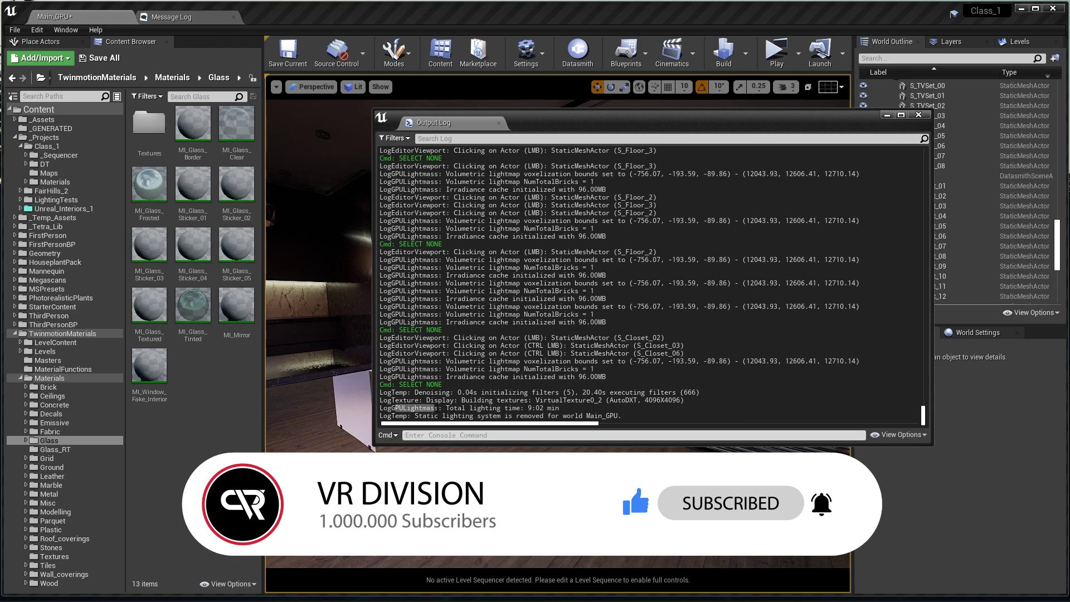
pyautogui.scroll(4, 431, 384)
pyautogui.scroll(14, 499, 260)
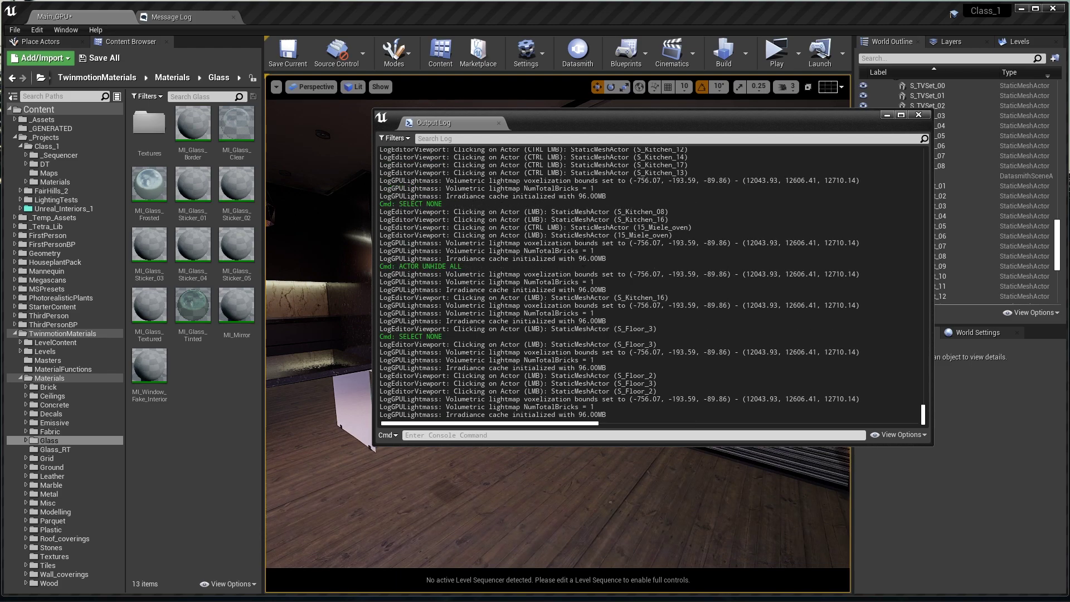
pyautogui.moveTo(684, 284); pyautogui.dragTo(704, 324)
pyautogui.scroll(-10, 663, 289)
# Dock the Output Log beneath the viewport and select floor, closet and book meshes to check how the log records them.
pyautogui.moveTo(464, 122); pyautogui.dragTo(483, 233)
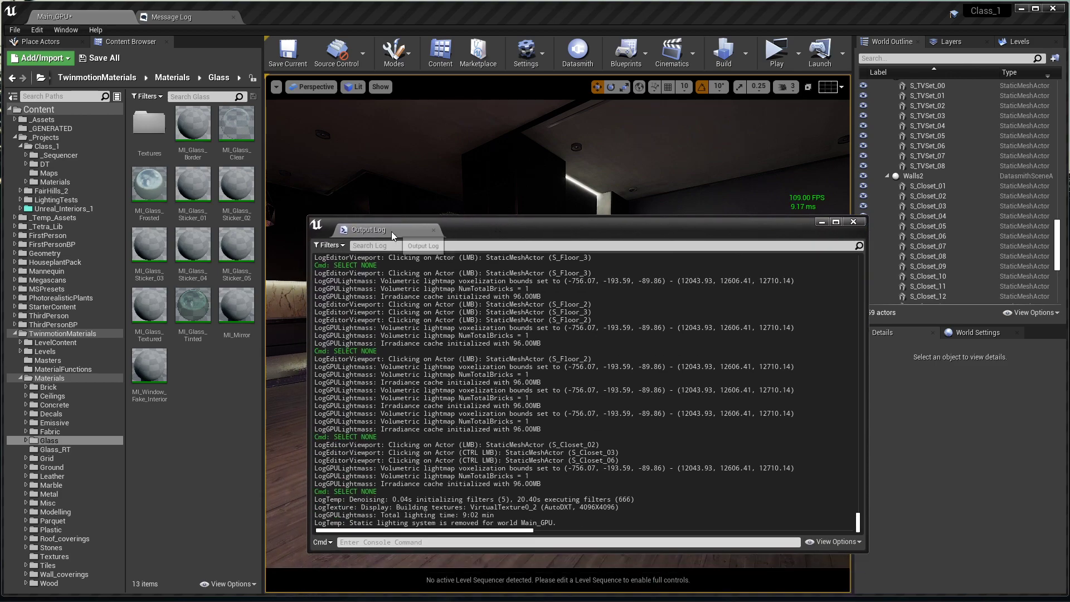
pyautogui.moveTo(393, 235); pyautogui.dragTo(368, 563)
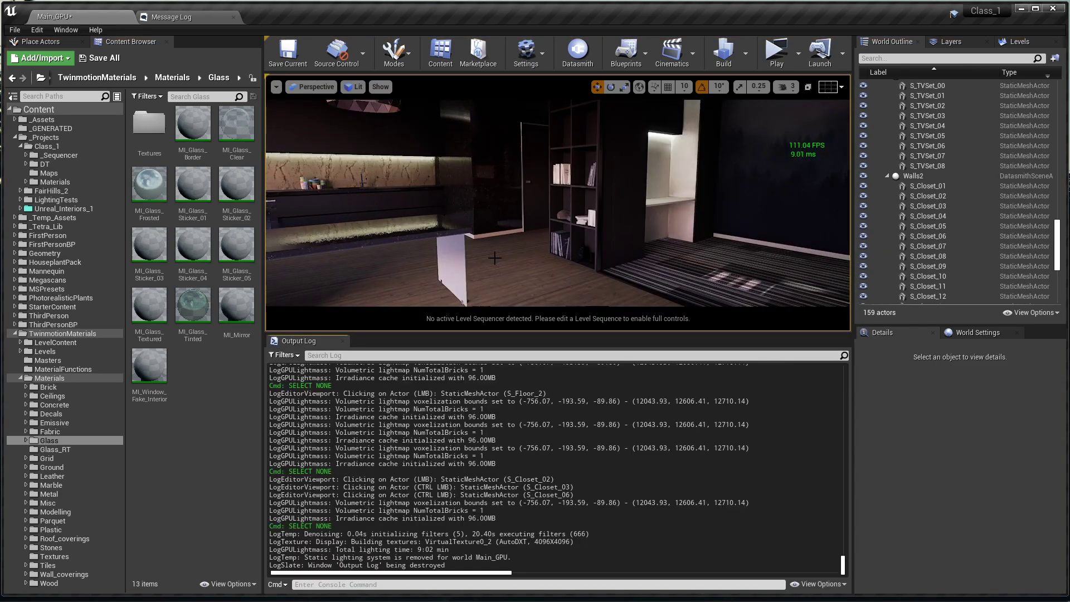
pyautogui.click(495, 258)
pyautogui.press('Escape')
pyautogui.click(669, 263)
pyautogui.click(669, 261)
pyautogui.click(635, 171)
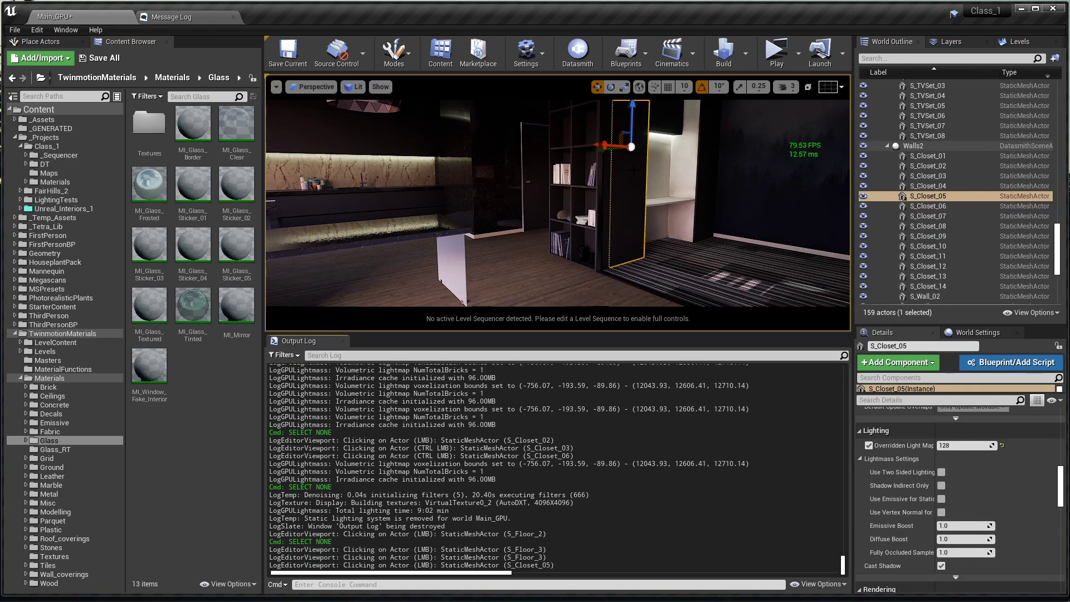
pyautogui.click(634, 171)
pyautogui.click(591, 175)
pyautogui.click(575, 192)
pyautogui.press('Escape')
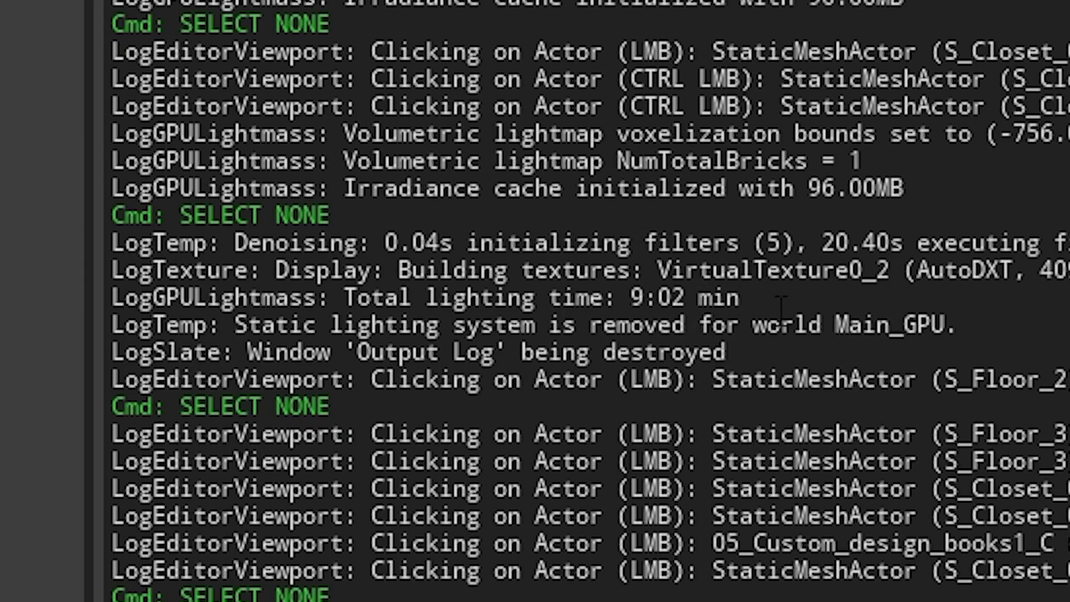
pyautogui.moveTo(271, 488)
pyautogui.mouseDown()
pyautogui.moveTo(327, 487)
pyautogui.moveTo(270, 479)
pyautogui.mouseUp()
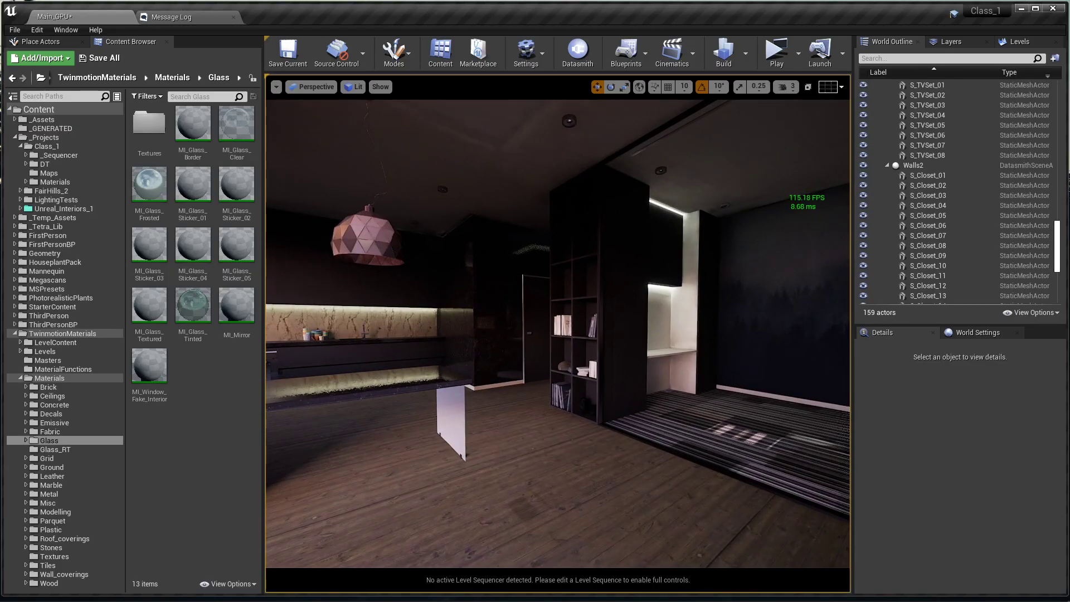
# View the baked interior in full screen and look around from the windows to the bookshelf.
pyautogui.press('F11')
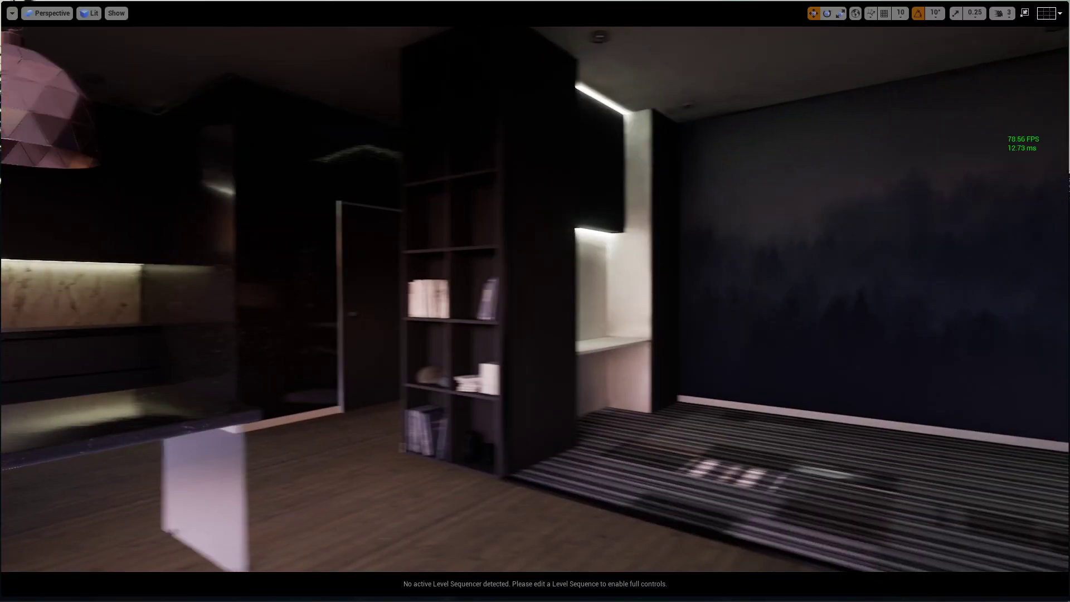
pyautogui.press('F11')
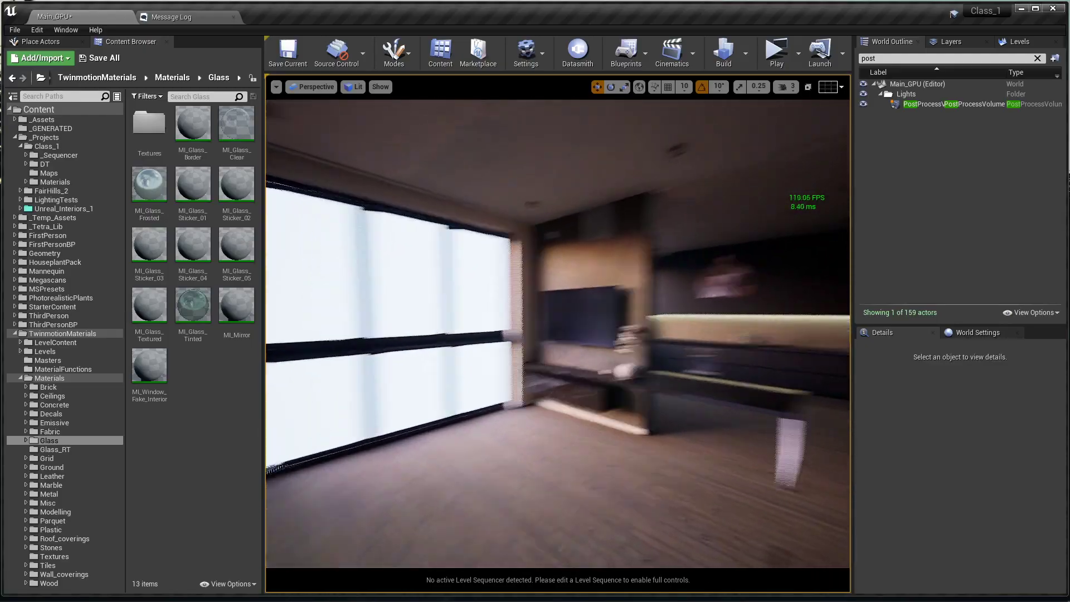
pyautogui.moveTo(579, 320); pyautogui.dragTo(699, 351, button='right')
pyautogui.press('w')
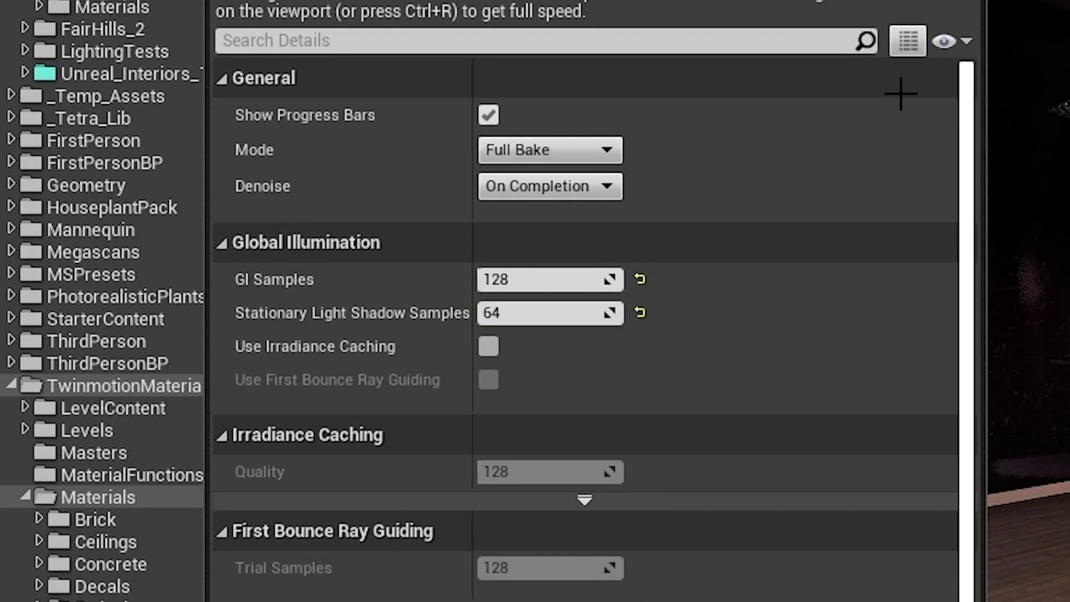
# Reset GI Samples to 512 and Stationary Light Shadow Samples to 128, and build the lighting with GPU Lightmass.
pyautogui.click(640, 279)
pyautogui.click(640, 312)
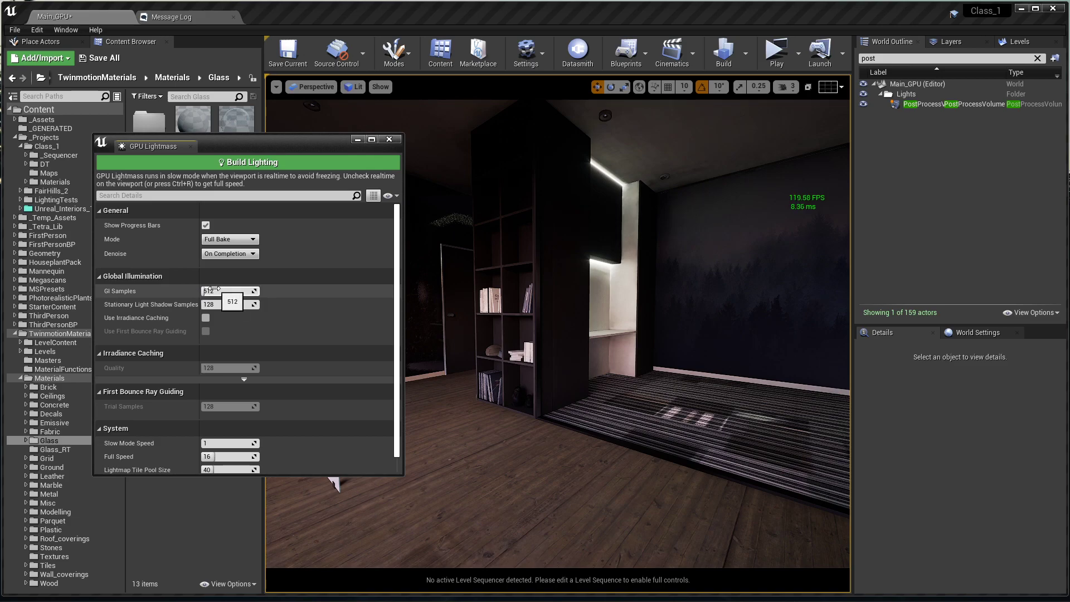
pyautogui.click(746, 53)
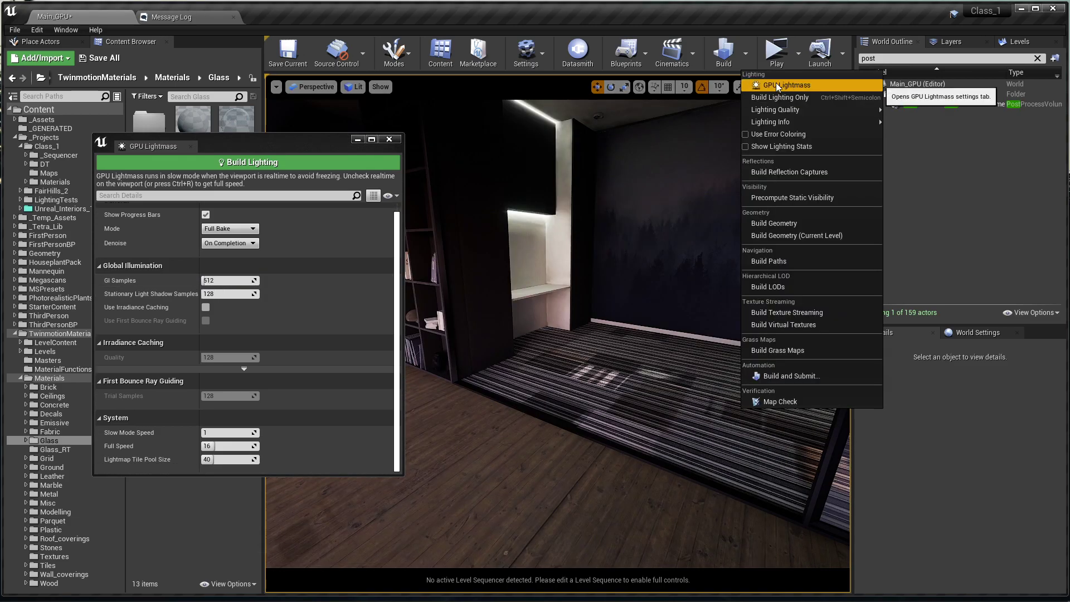
pyautogui.click(778, 86)
pyautogui.click(262, 162)
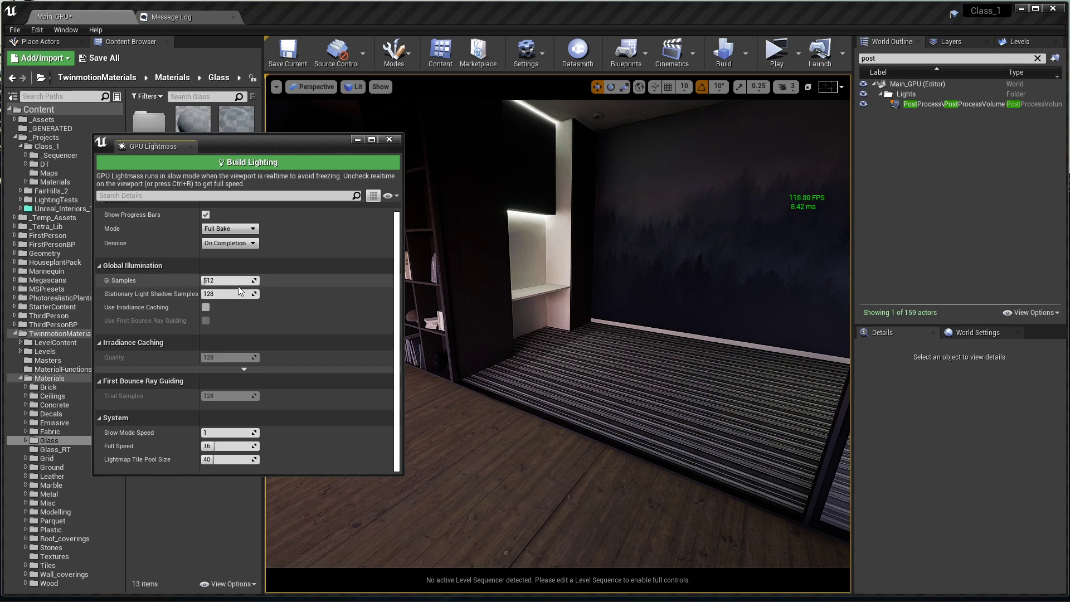
# Inspect the rebuilt lighting, close the GPU Lightmass window and open the Output Log for the bake time.
pyautogui.moveTo(502, 313); pyautogui.dragTo(446, 324, button='right')
pyautogui.moveTo(602, 345); pyautogui.dragTo(643, 346, button='right')
pyautogui.middleClick(175, 150)
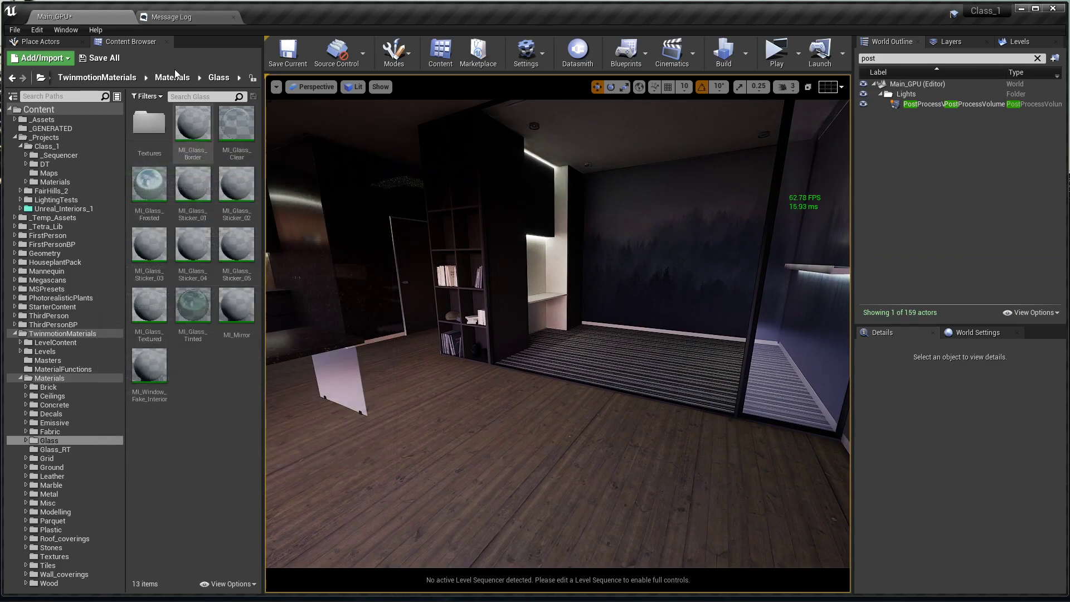
pyautogui.click(68, 31)
pyautogui.moveTo(112, 261)
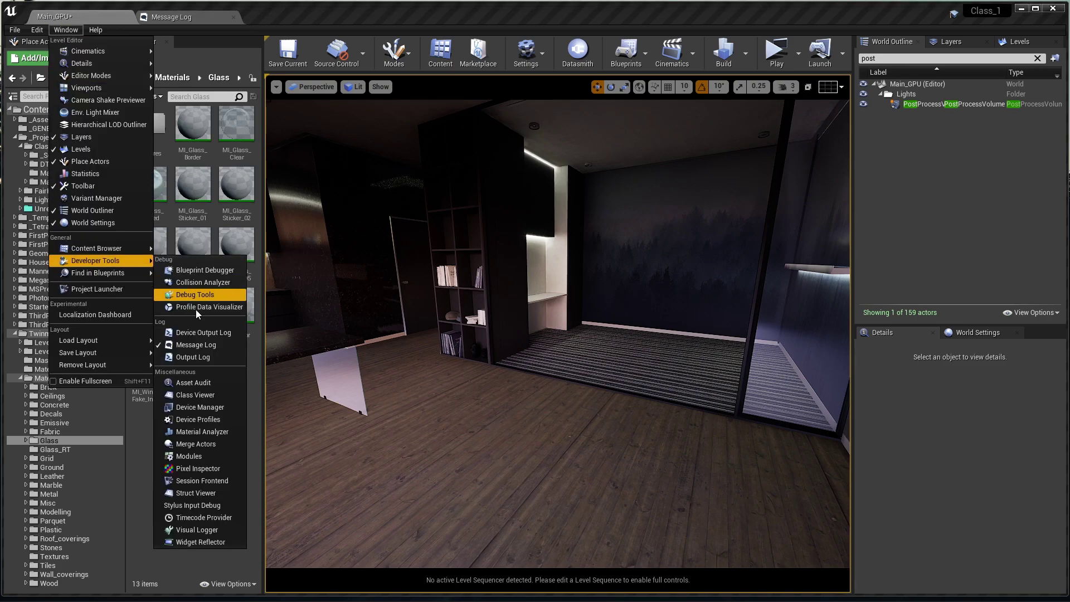
pyautogui.click(201, 357)
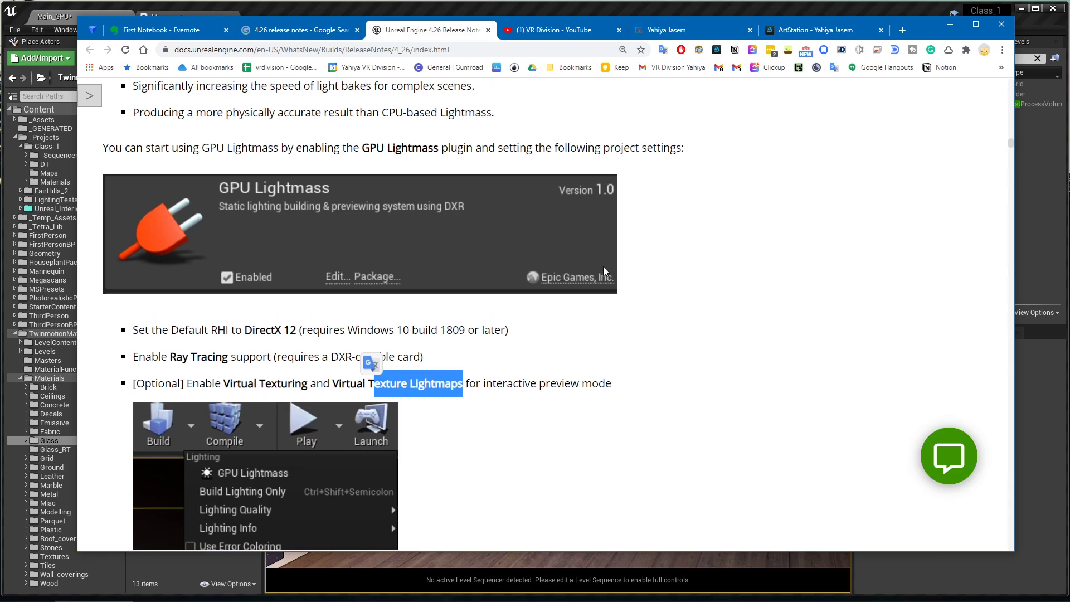
# Switch to the browser, skim the Unreal Engine 4.26 release notes and view the VR Division channel's YouTube playlists.
pyautogui.scroll(10, 603, 266)
pyautogui.scroll(15, 701, 288)
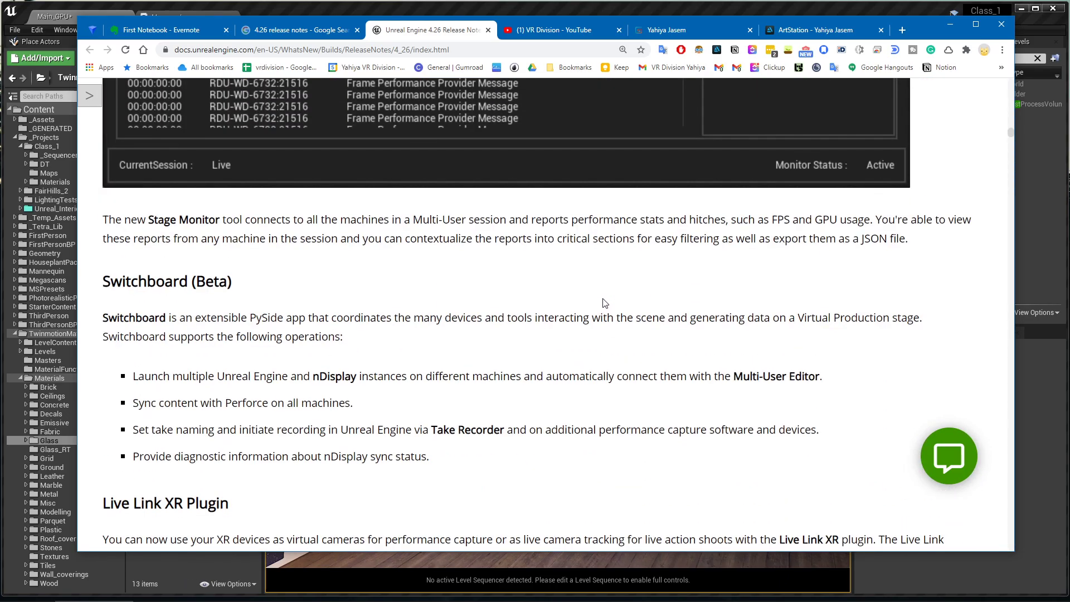
pyautogui.scroll(15, 603, 299)
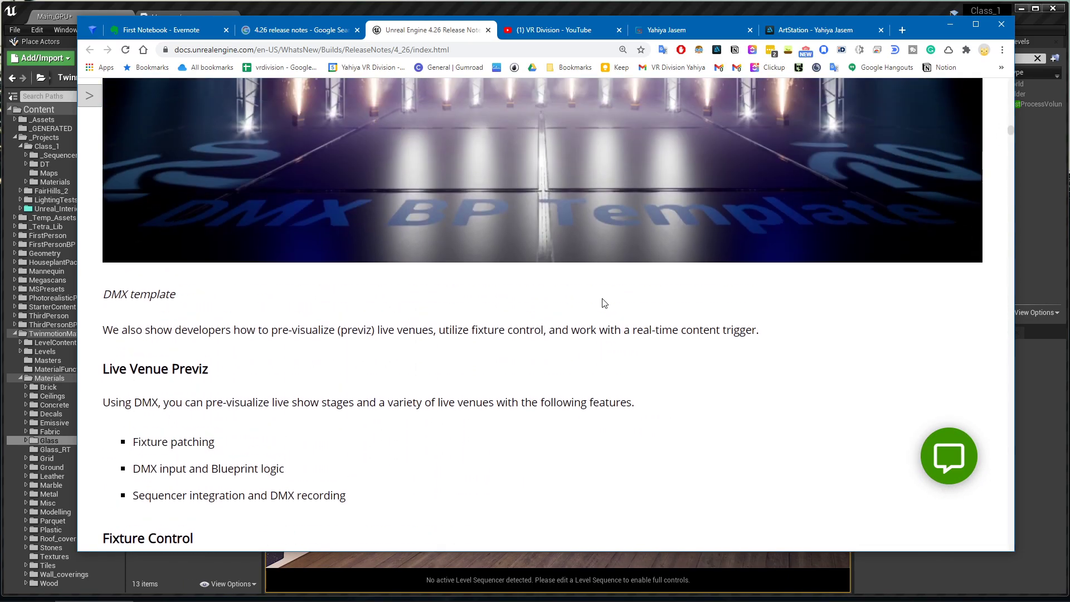
pyautogui.hotkey('ctrl', 'Tab')
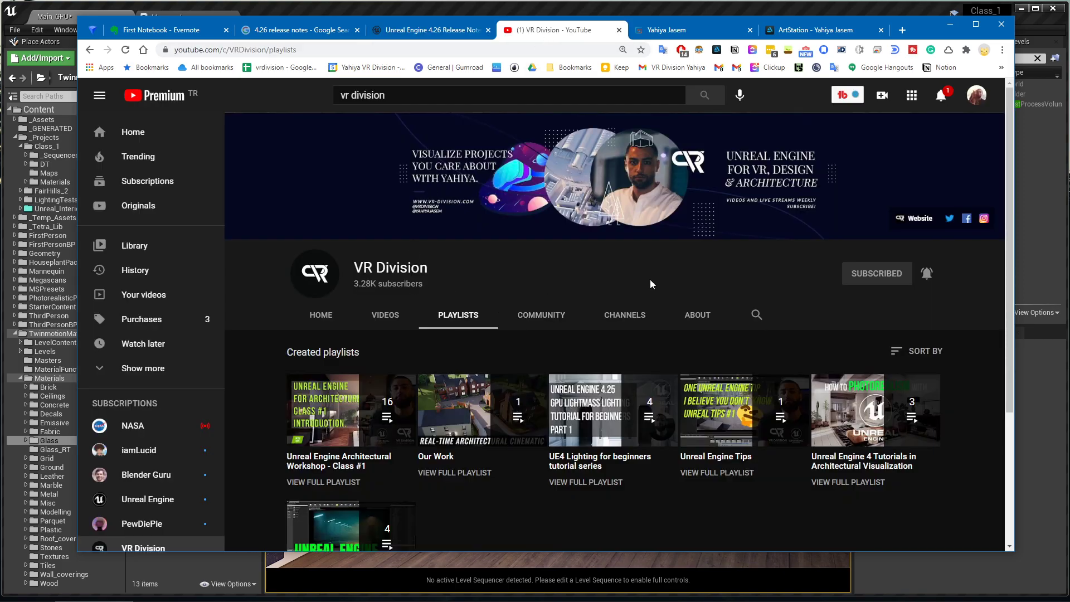
# Switch to the Gumroad page for Unreal Engine Architectural Workshop #2 and read through its description and list of contents.
pyautogui.click(815, 30)
pyautogui.scroll(-1, 359, 315)
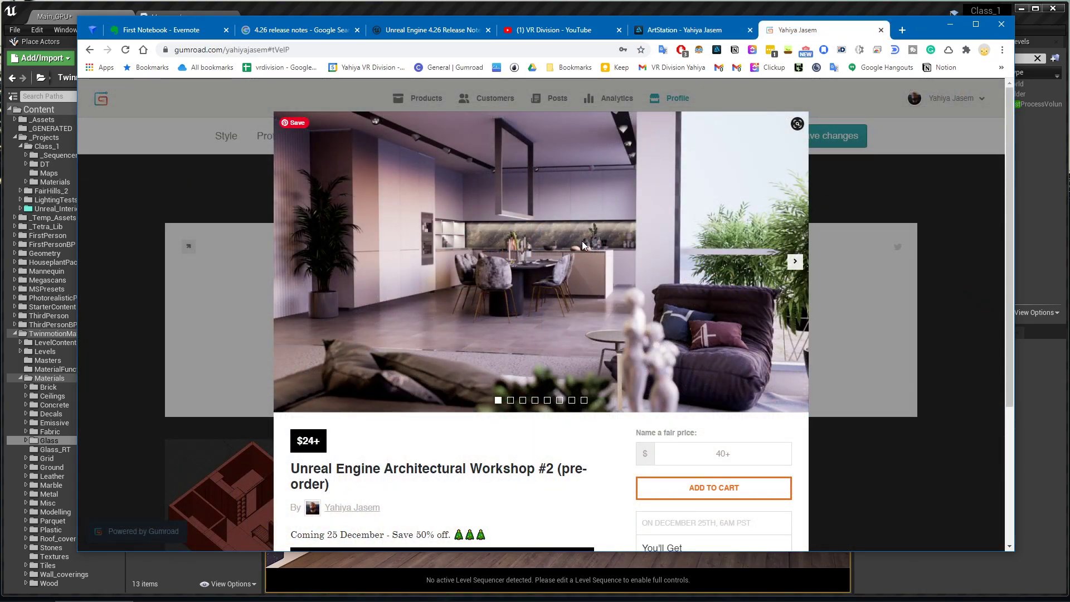
pyautogui.scroll(-2, 582, 241)
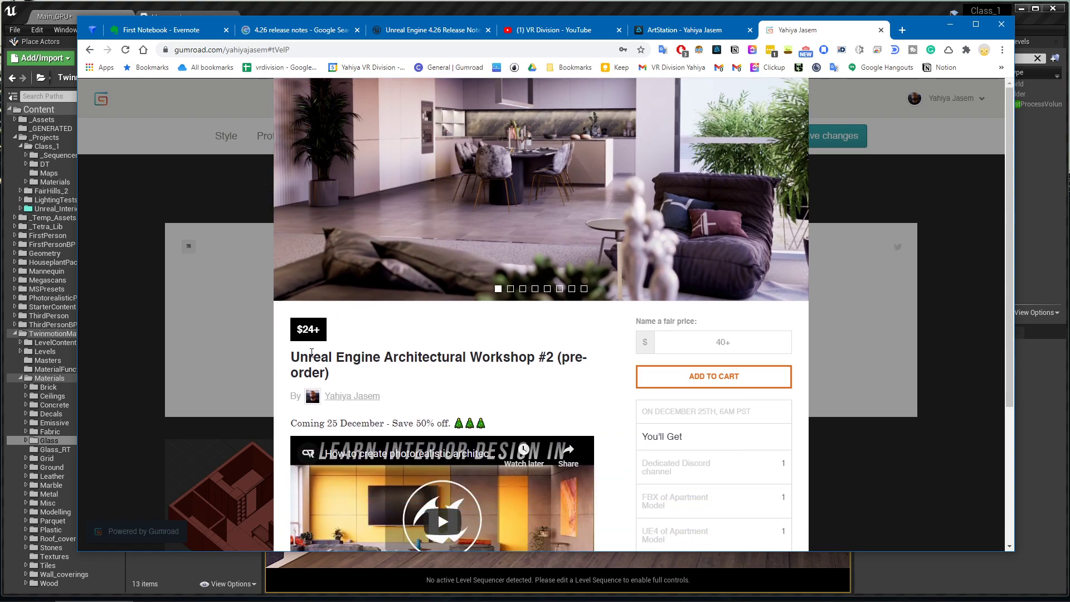
pyautogui.scroll(2, 374, 347)
pyautogui.scroll(-2, 441, 201)
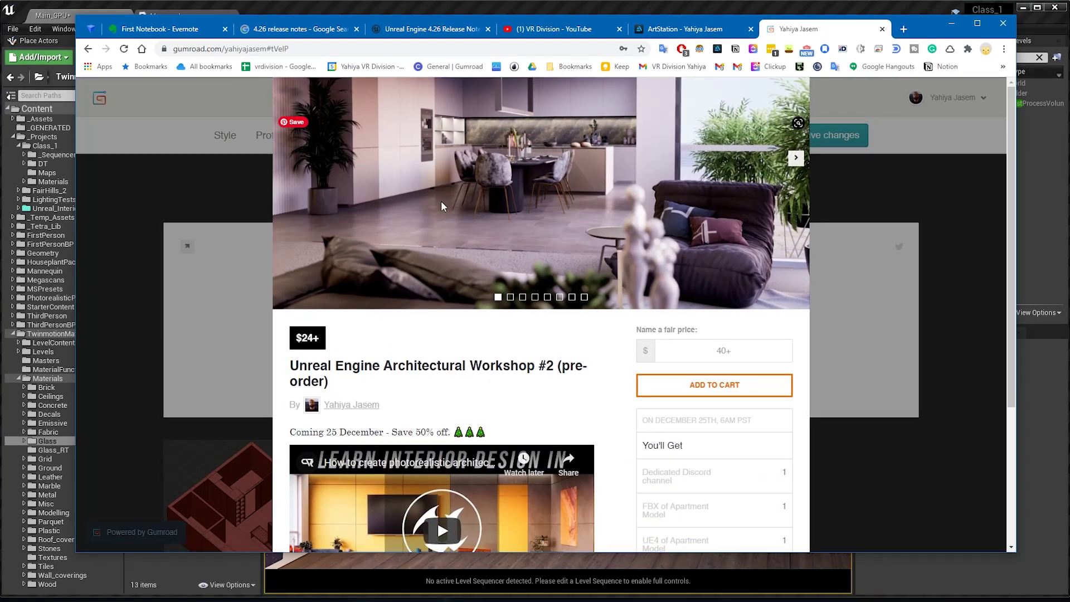
pyautogui.scroll(-2, 533, 315)
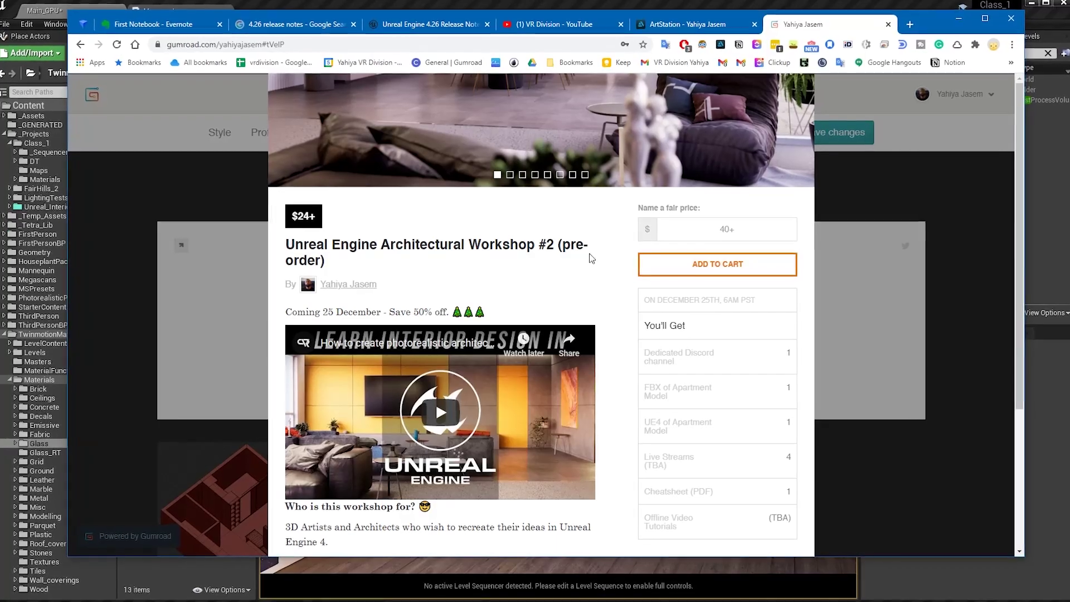
pyautogui.scroll(-4, 590, 254)
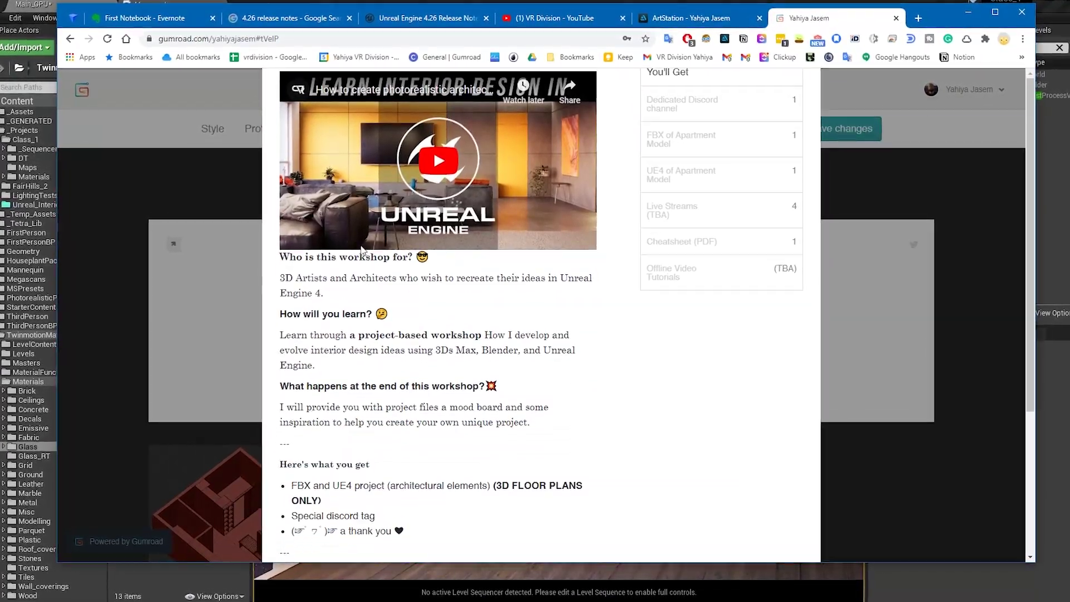
pyautogui.scroll(-2, 411, 206)
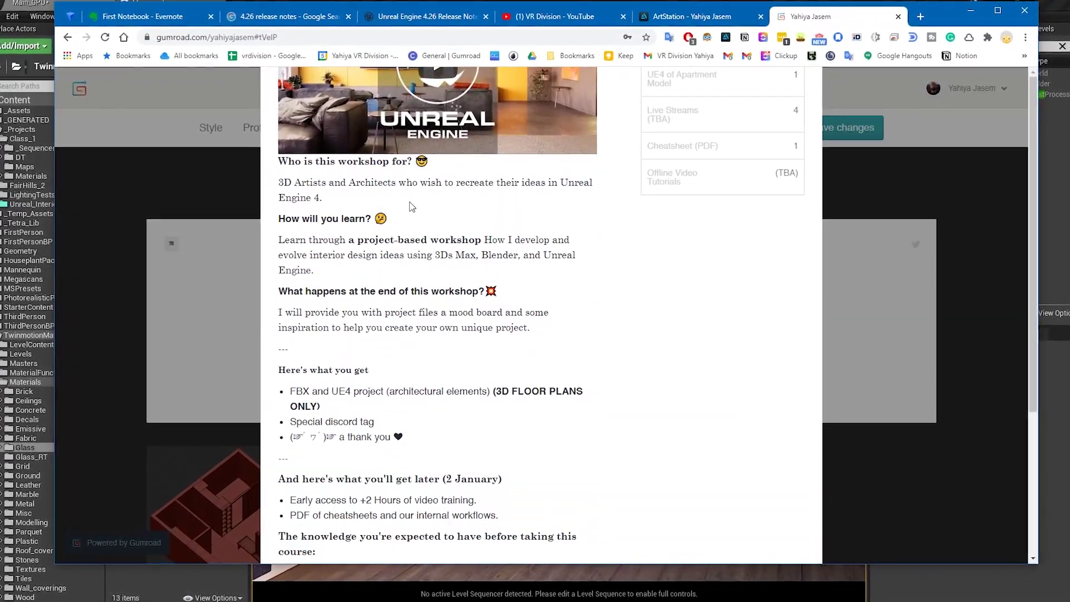
pyautogui.scroll(-3, 411, 211)
pyautogui.scroll(12, 592, 274)
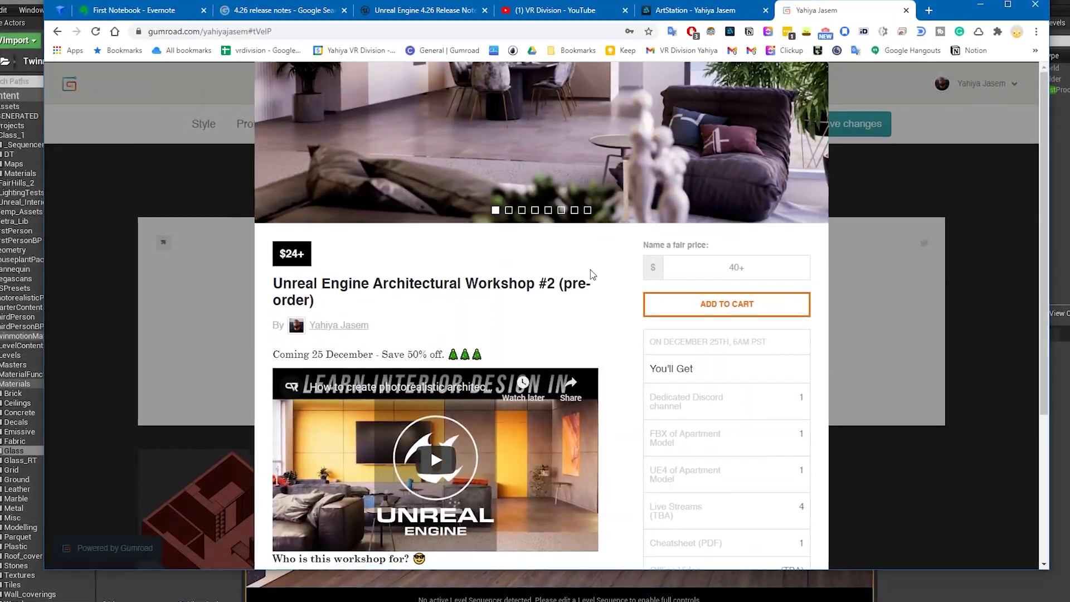
pyautogui.scroll(-3, 610, 254)
pyautogui.scroll(6, 630, 223)
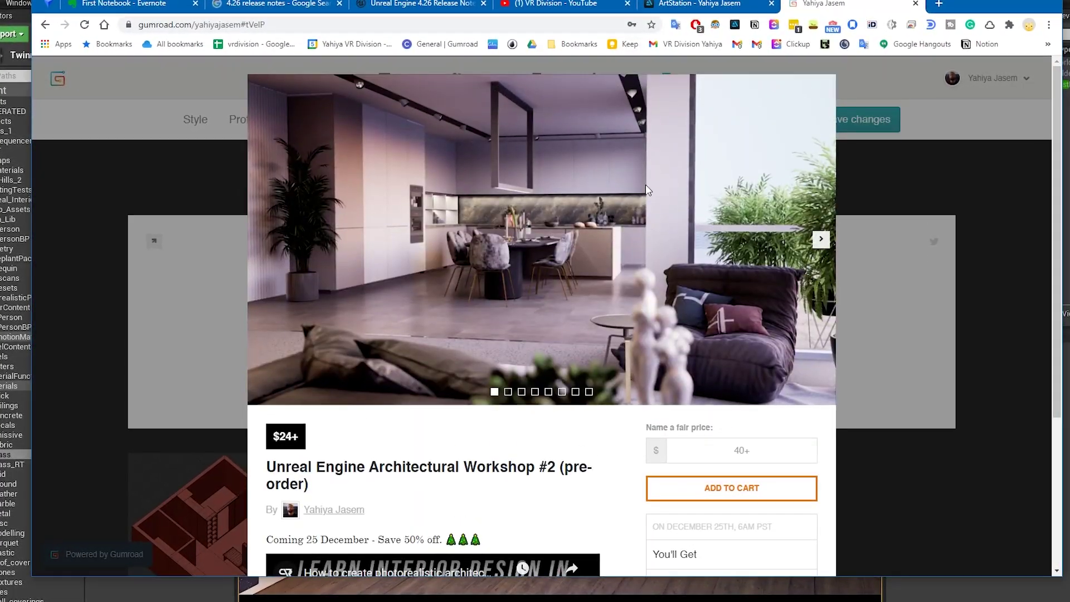
# Browse the workshop's preview images through to the last one, and go back to the one with the orange abstract painting.
pyautogui.click(823, 239)
pyautogui.click(824, 239)
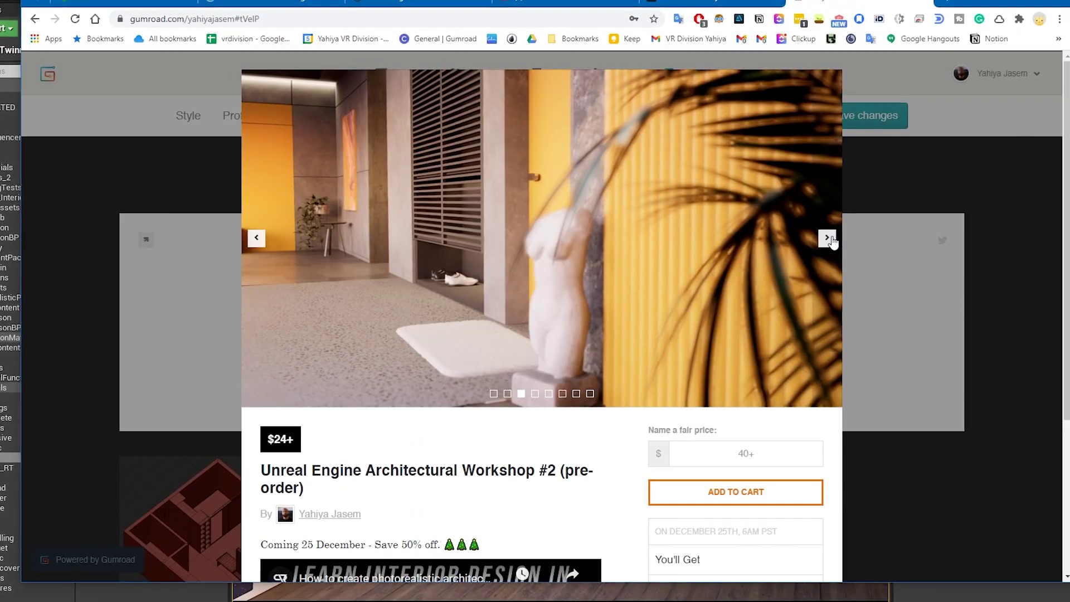
pyautogui.click(828, 238)
pyautogui.click(828, 239)
pyautogui.click(827, 239)
pyautogui.click(835, 238)
pyautogui.click(836, 238)
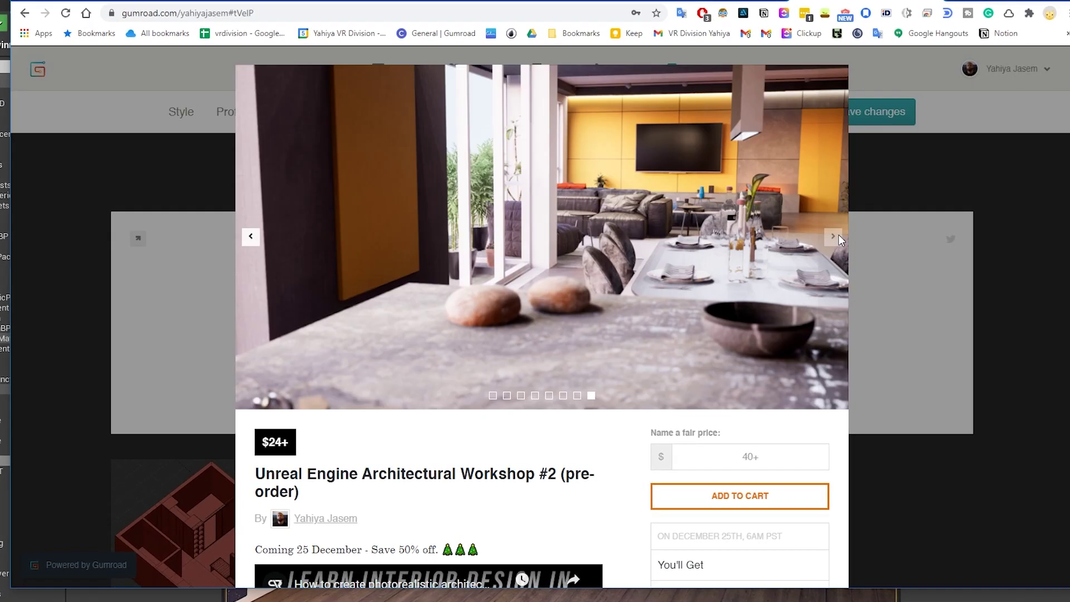
pyautogui.click(257, 242)
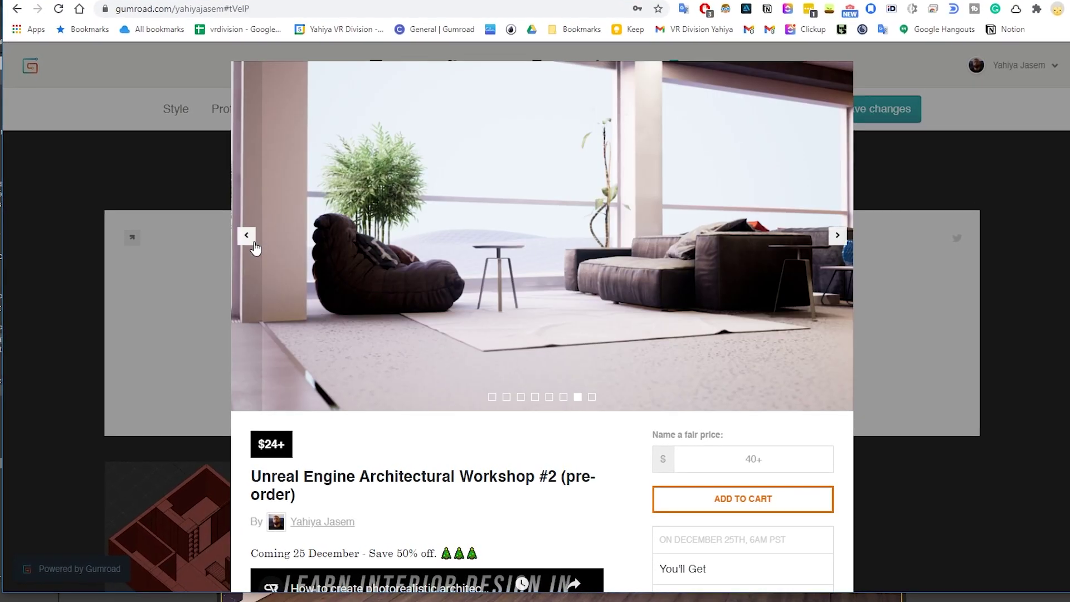
pyautogui.click(253, 241)
pyautogui.click(253, 242)
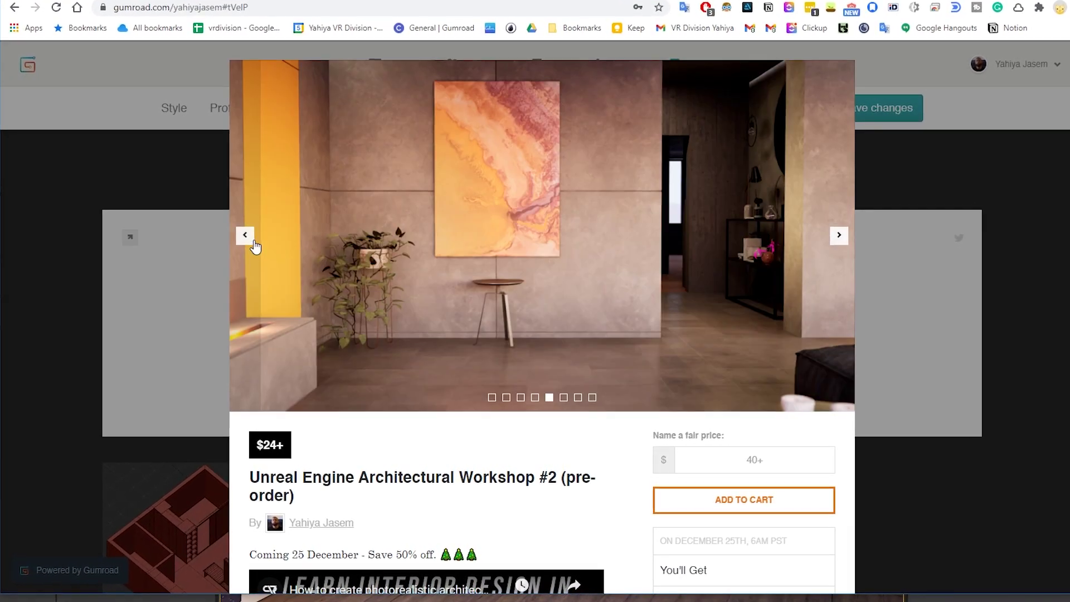